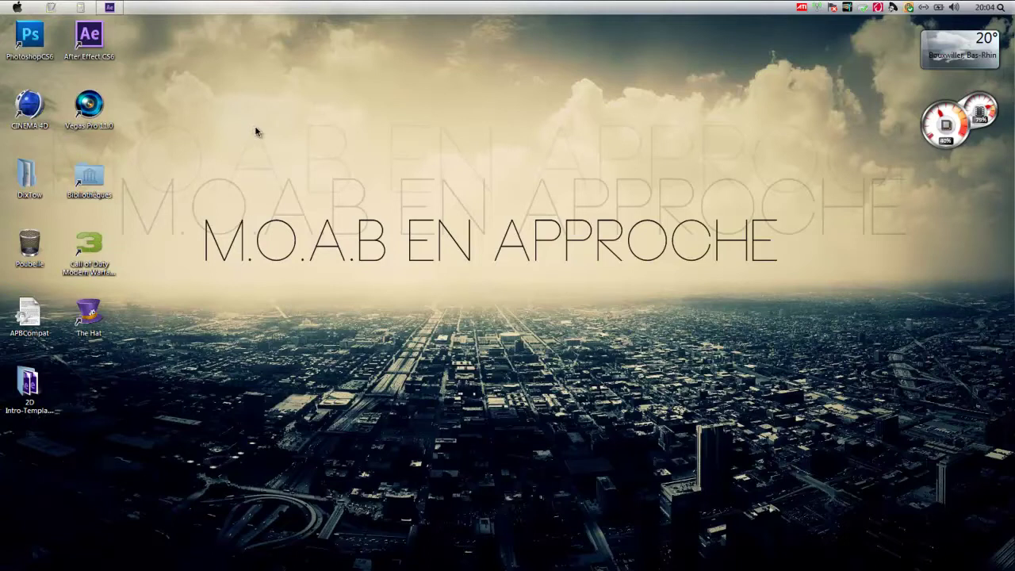
Switch to After Effects and start a new empty project in place of the open one
{"action": "left_click_drag", "start_coordinate": [254, 125], "coordinate": [348, 157]}
{"action": "key", "text": "alt+Tab"}
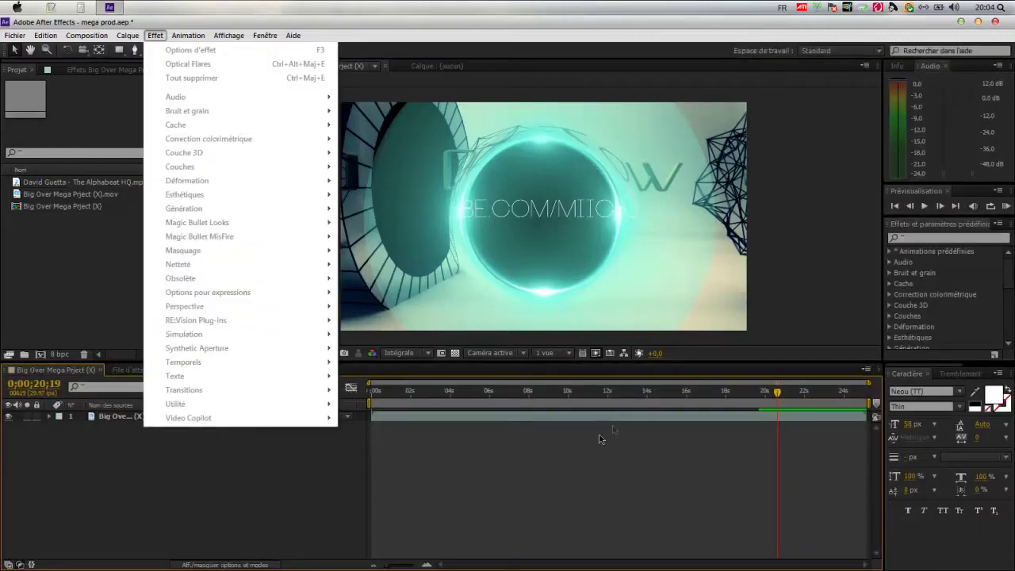
{"action": "left_click_drag", "start_coordinate": [778, 395], "coordinate": [760, 429]}
{"action": "left_click", "coordinate": [15, 35]}
{"action": "mouse_move", "coordinate": [46, 52]}
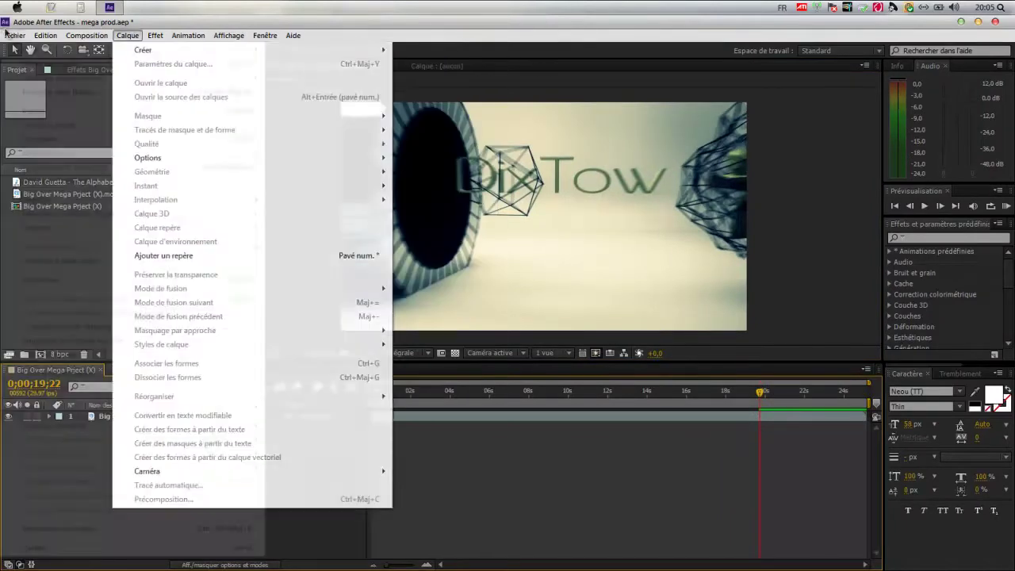
{"action": "left_click", "coordinate": [323, 51]}
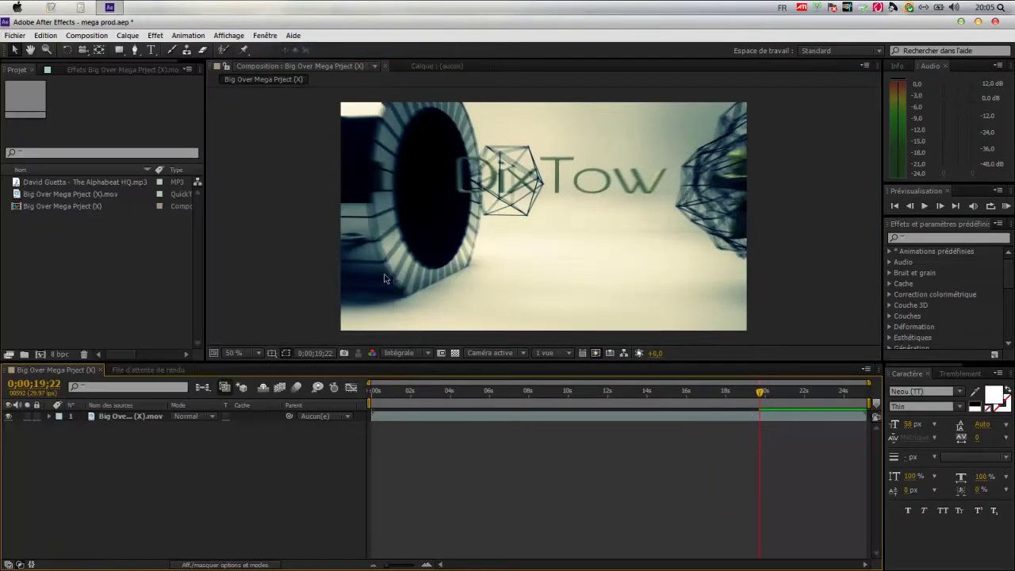
{"action": "left_click", "coordinate": [571, 315]}
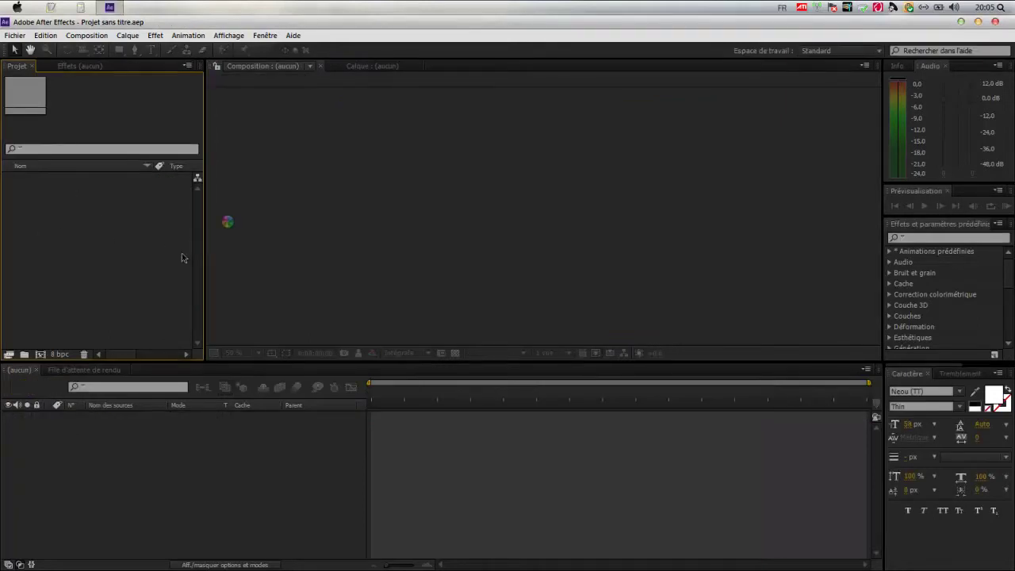
Import the footage Big Over Mega Prject (X).mov from the Vidéos library's Adobe After Effect CS5.5 > En cours folder
{"action": "double_click", "coordinate": [103, 229]}
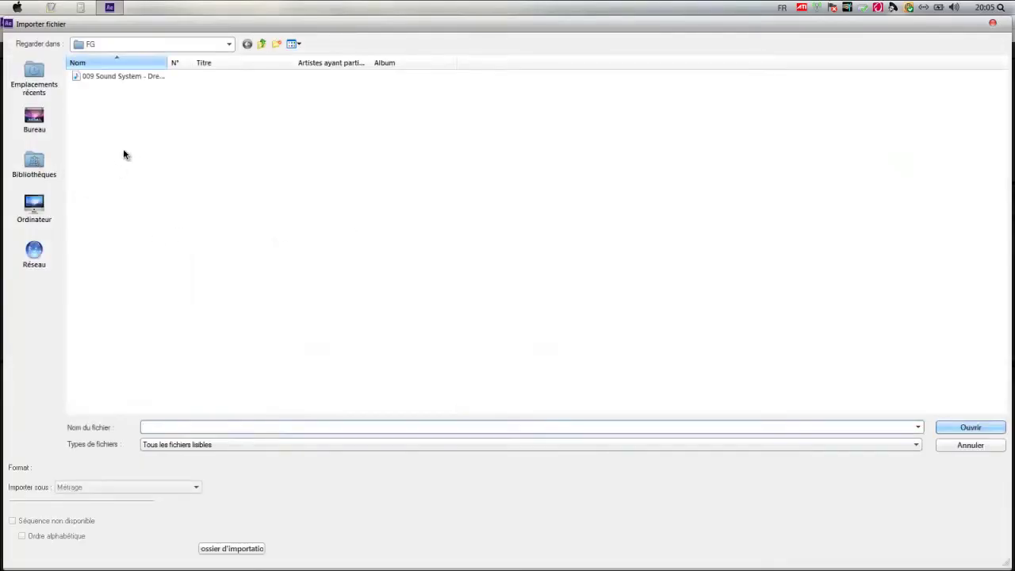
{"action": "left_click", "coordinate": [34, 166]}
{"action": "double_click", "coordinate": [511, 75]}
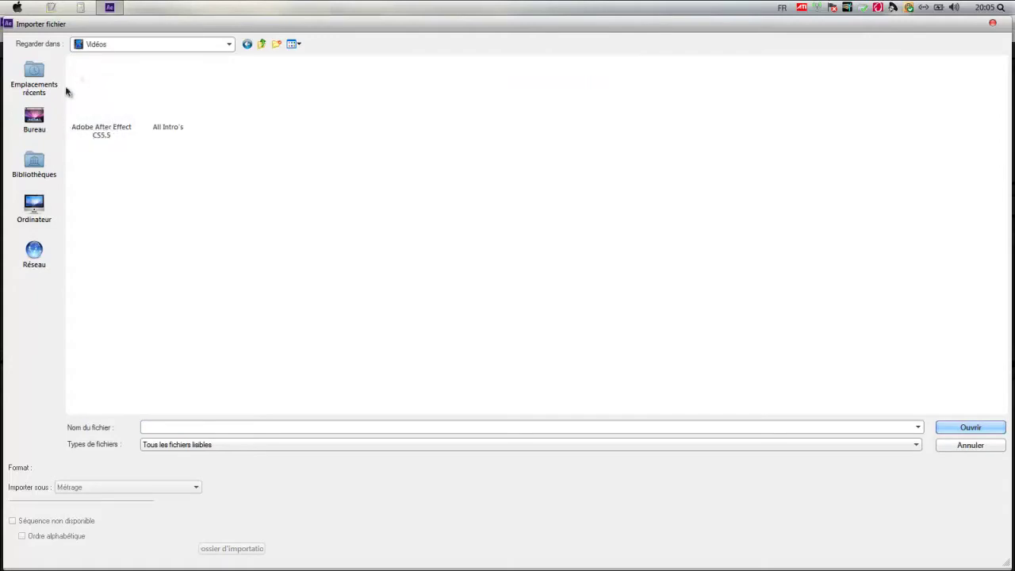
{"action": "double_click", "coordinate": [110, 98]}
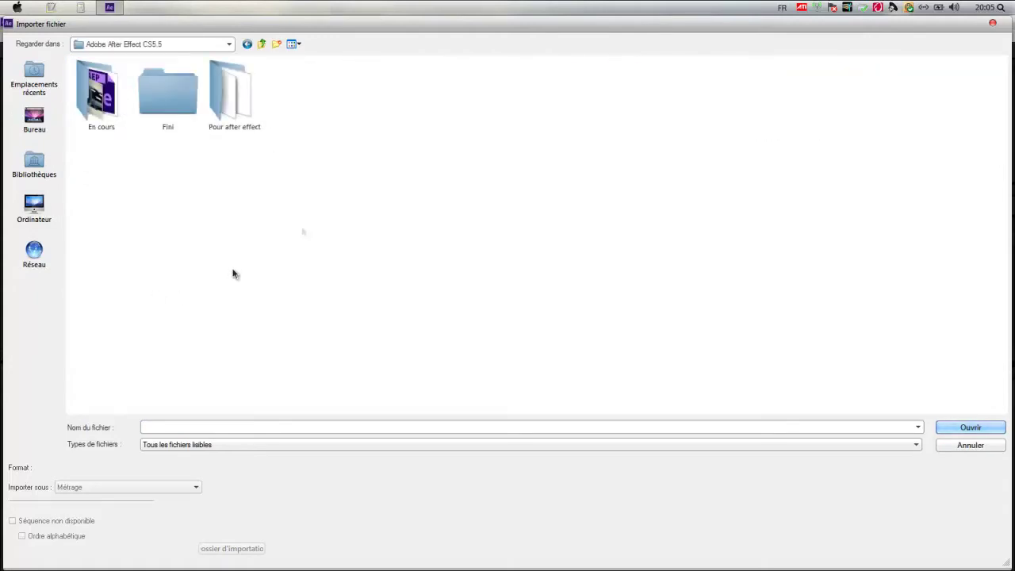
{"action": "left_click", "coordinate": [101, 99]}
{"action": "double_click", "coordinate": [102, 104]}
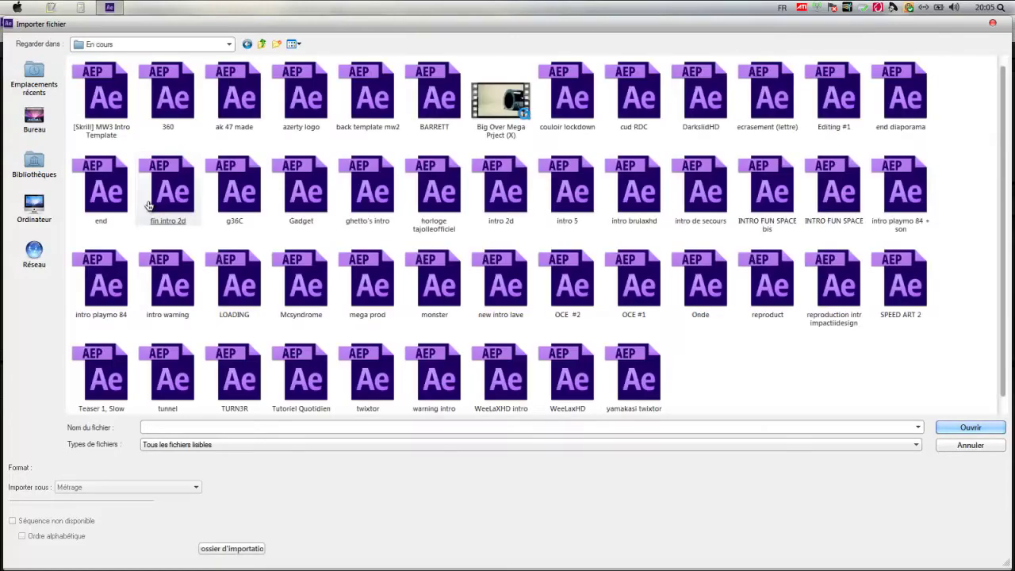
{"action": "left_click", "coordinate": [513, 106]}
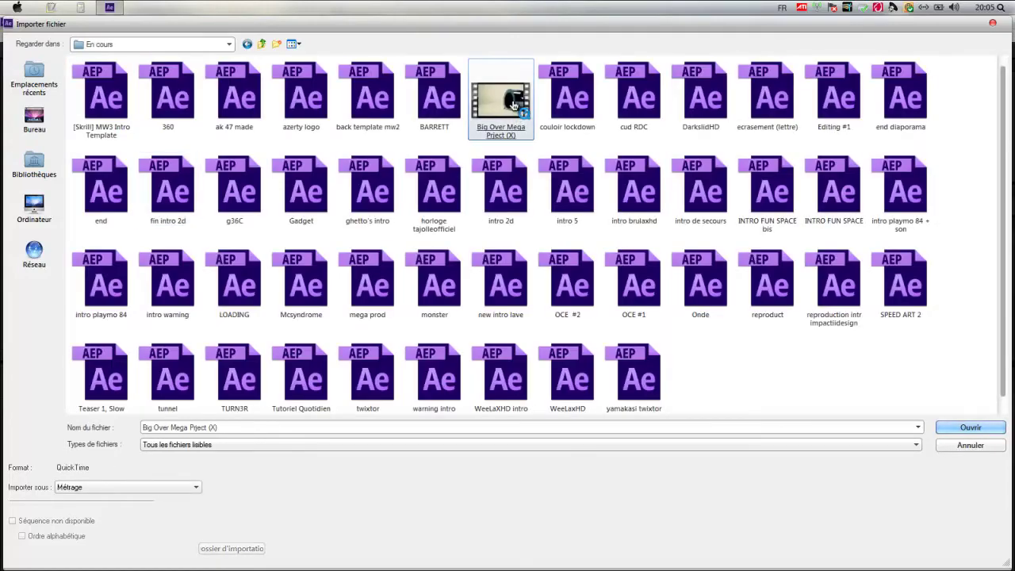
{"action": "double_click", "coordinate": [513, 106]}
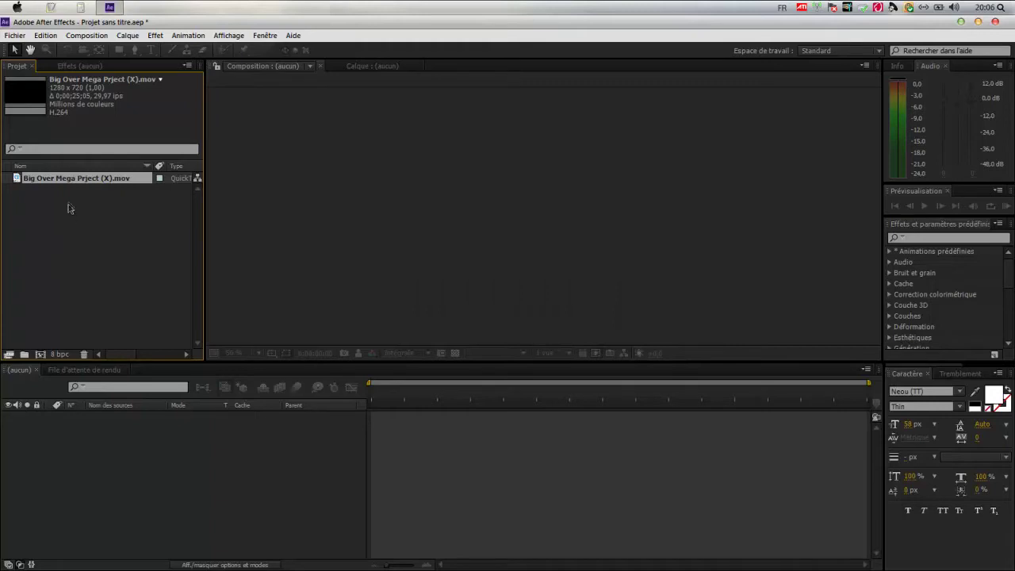
Create a composition from the imported Big Over Mega Prject (X).mov footage
{"action": "left_click", "coordinate": [58, 209]}
{"action": "left_click", "coordinate": [64, 182]}
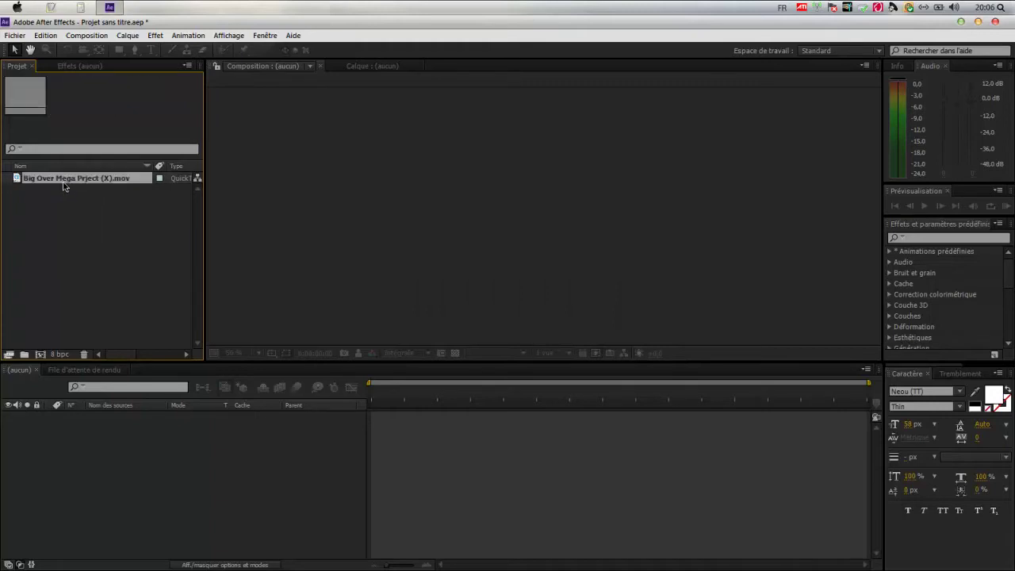
{"action": "left_click_drag", "start_coordinate": [52, 261], "coordinate": [84, 445]}
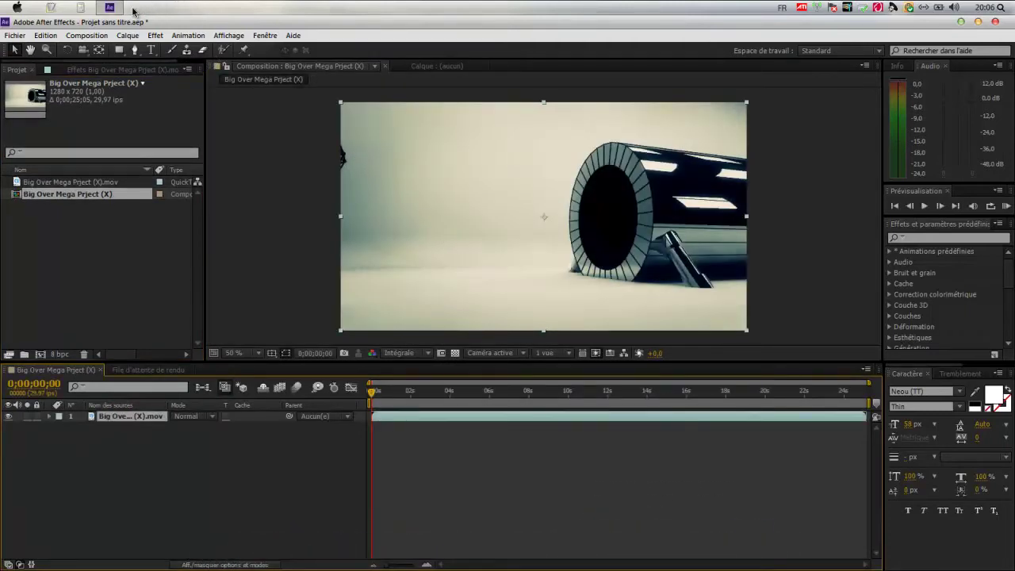
Set the preview resolution to Un quart and move the current time to 0;00;20;00
{"action": "left_click", "coordinate": [389, 353]}
{"action": "left_click", "coordinate": [421, 428]}
{"action": "left_click_drag", "start_coordinate": [371, 392], "coordinate": [765, 392]}
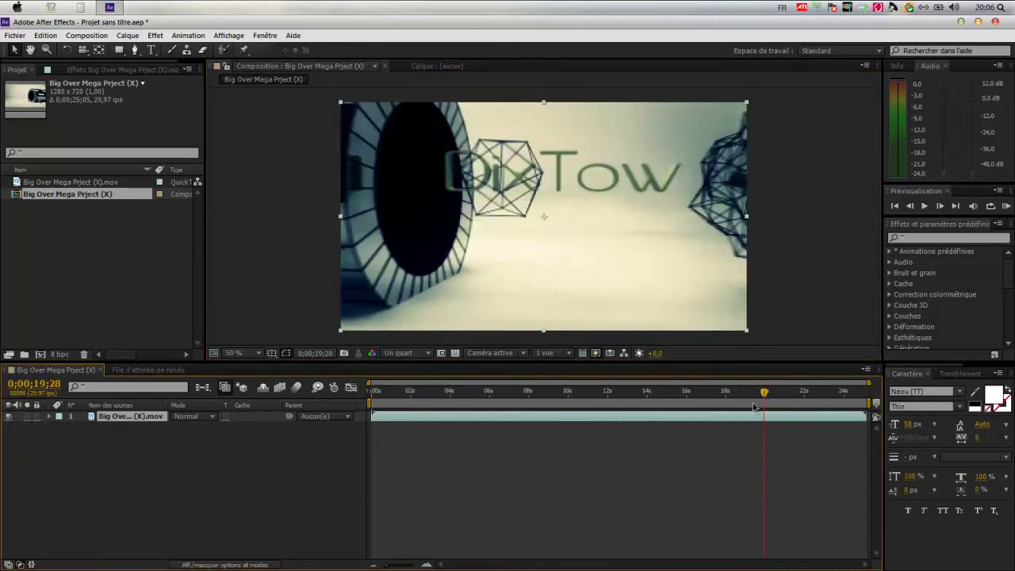
{"action": "key", "text": "Page_Down"}
{"action": "key", "text": "Page_Down"}
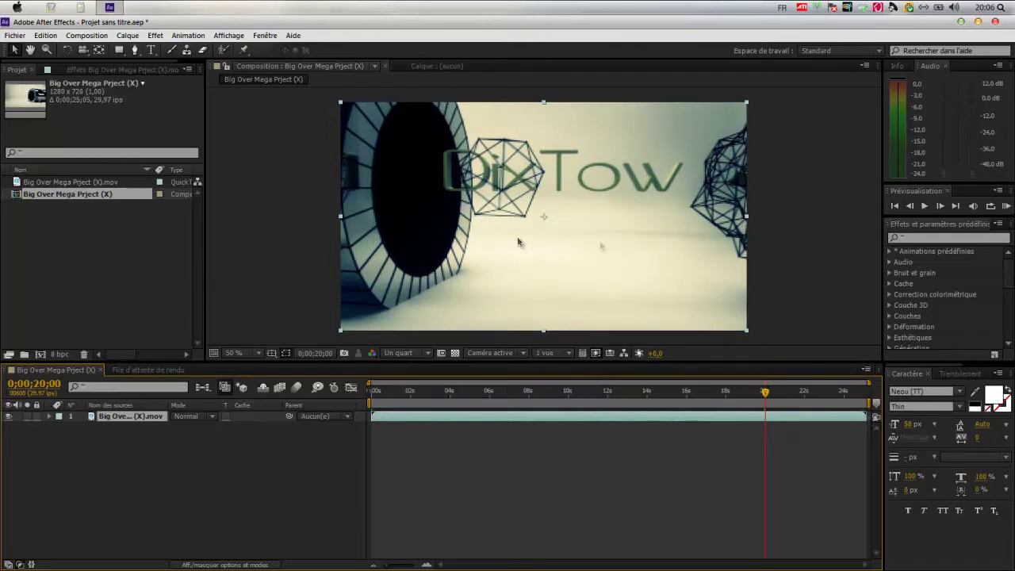
Create a black (000000) solid layer of 1280 x 720 px named Noir uni 1
{"action": "left_click", "coordinate": [128, 35]}
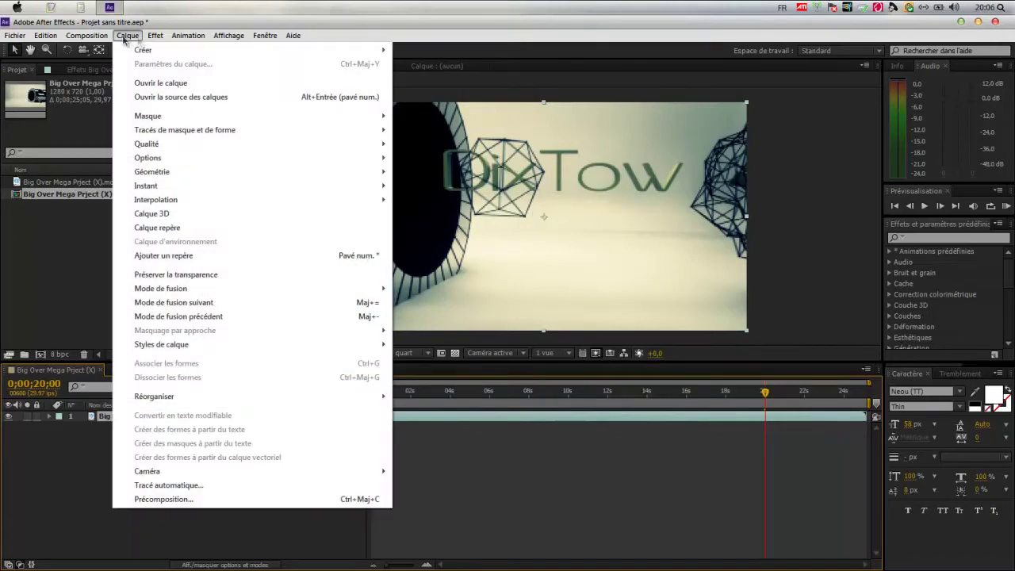
{"action": "mouse_move", "coordinate": [151, 52]}
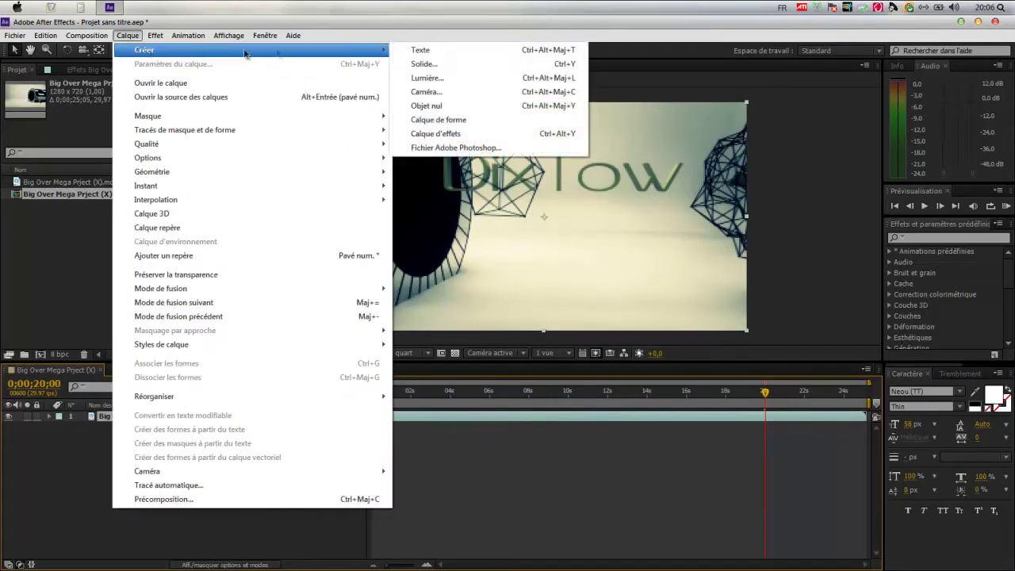
{"action": "left_click", "coordinate": [435, 64]}
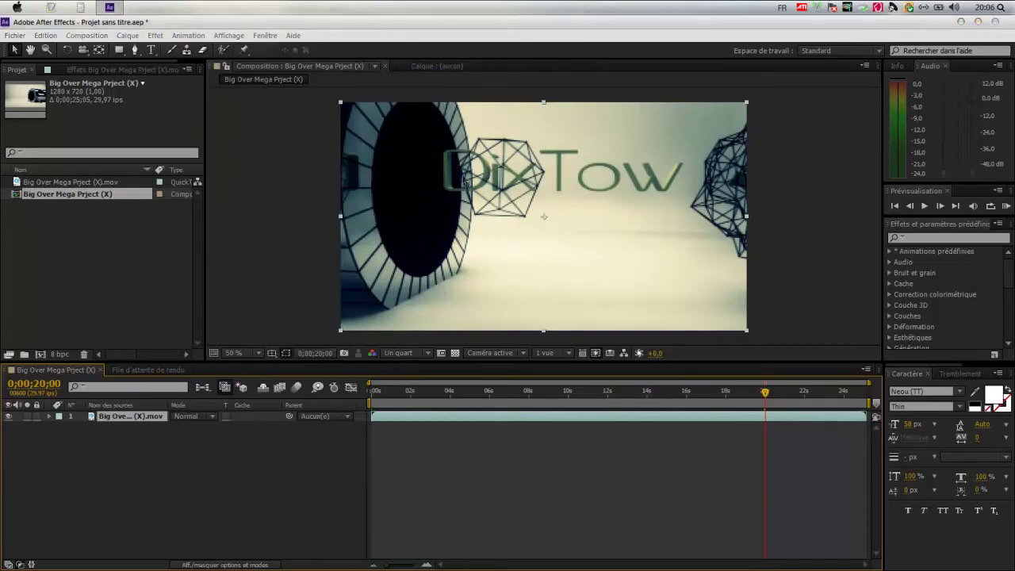
{"action": "left_click", "coordinate": [479, 336]}
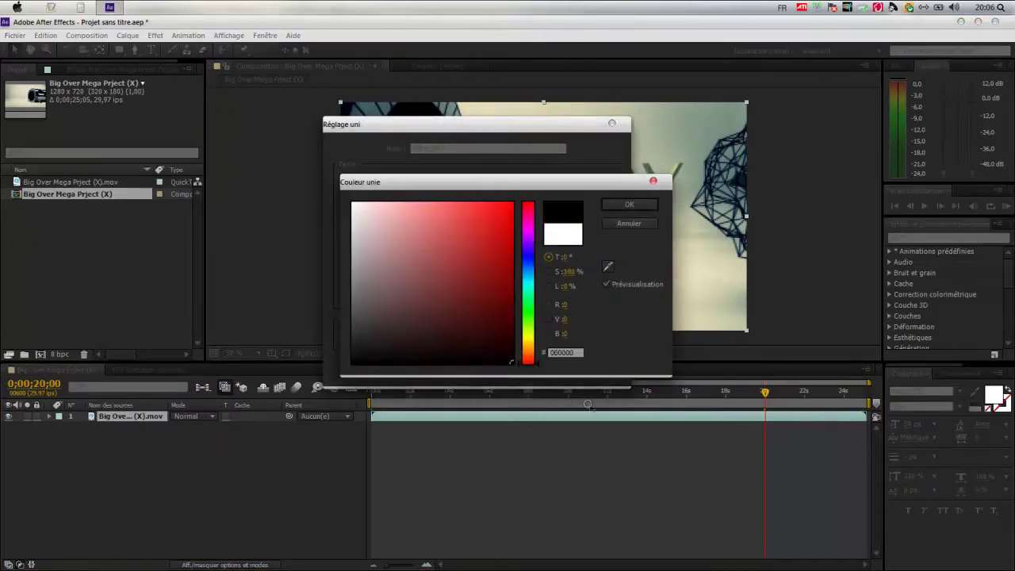
{"action": "left_click", "coordinate": [639, 203]}
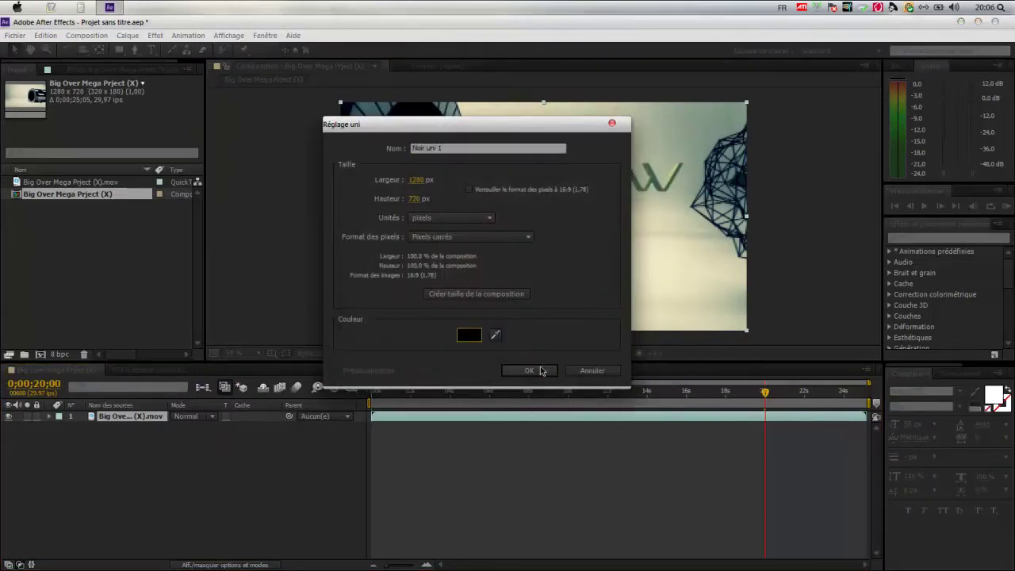
{"action": "left_click", "coordinate": [541, 370]}
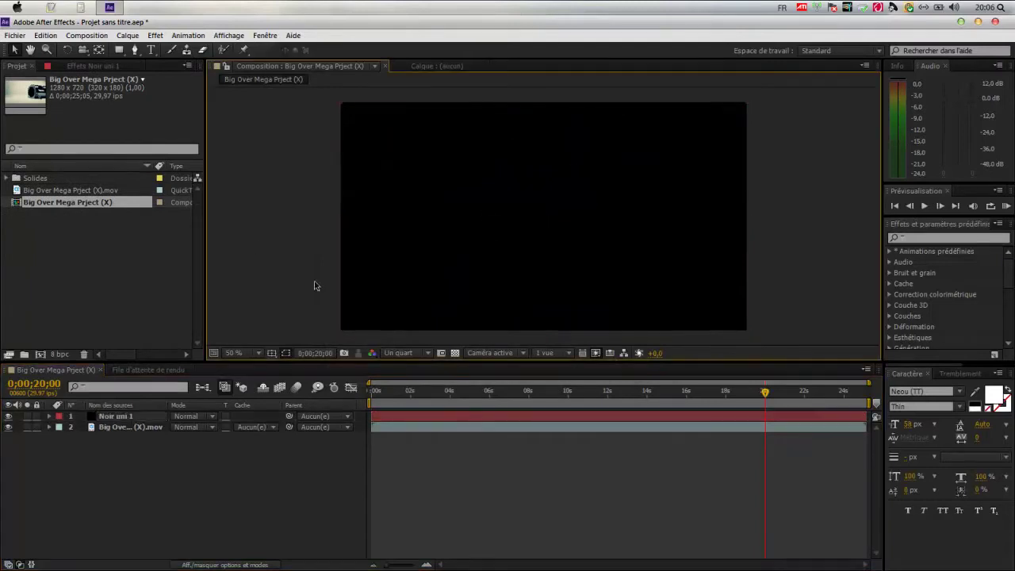
Place the black solid below the video layer and make it start at about 19 s
{"action": "left_click", "coordinate": [521, 418]}
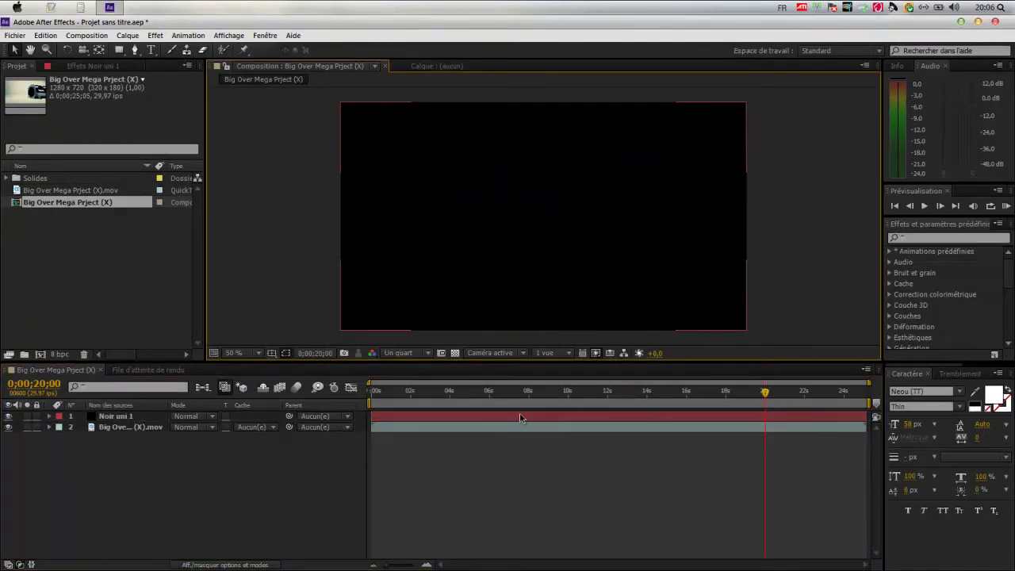
{"action": "left_click_drag", "start_coordinate": [122, 415], "coordinate": [120, 438]}
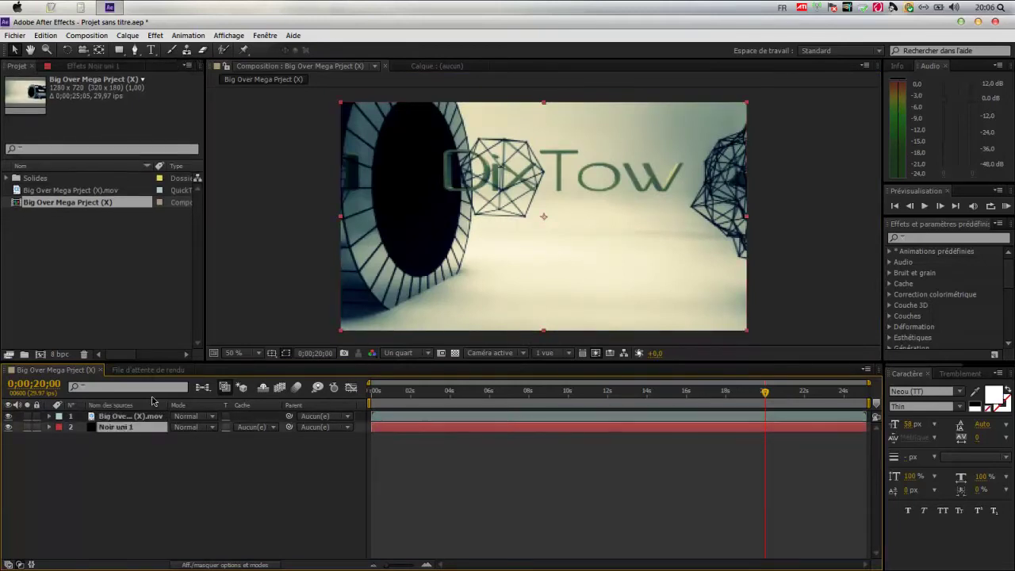
{"action": "left_click_drag", "start_coordinate": [372, 427], "coordinate": [766, 383]}
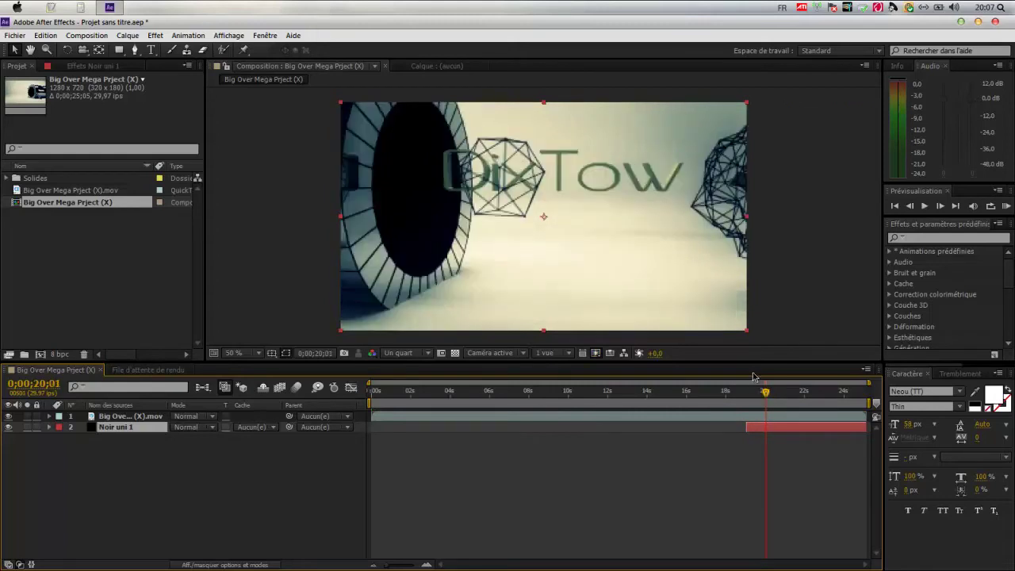
Apply the CC Radial ScaleWipe transition effect to the video layer
{"action": "left_click", "coordinate": [117, 416]}
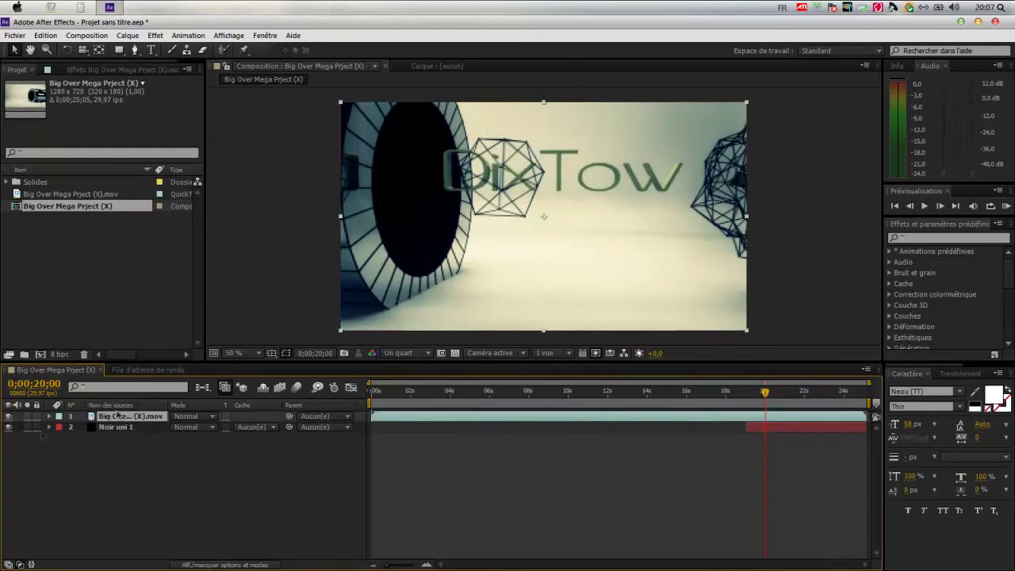
{"action": "left_click", "coordinate": [155, 35]}
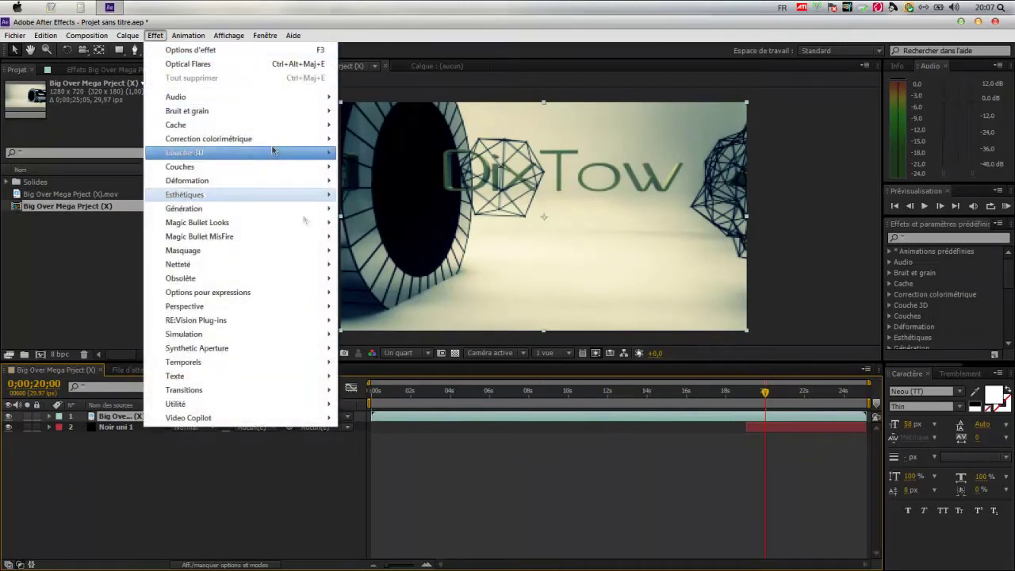
{"action": "mouse_move", "coordinate": [318, 388]}
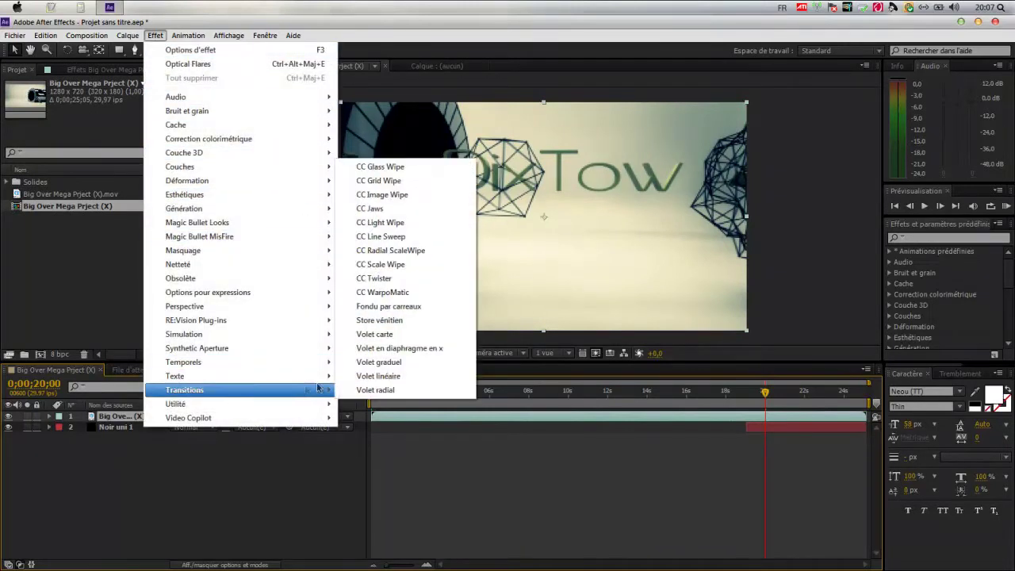
{"action": "left_click", "coordinate": [413, 253]}
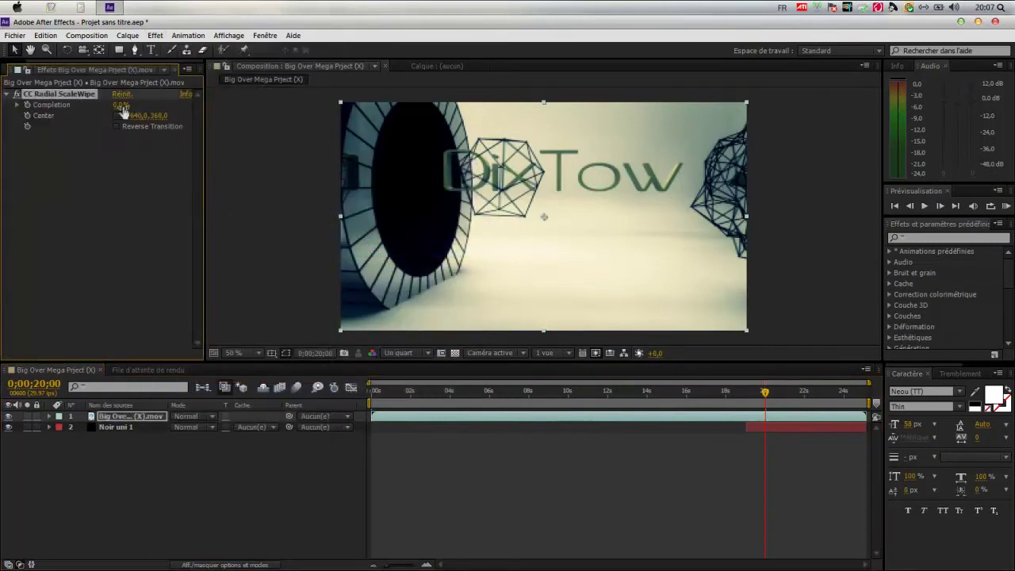
Test the radial wipe's Completion at 54%, return it to 0%, enable its keyframing at 0;00;20;00 and preview from there
{"action": "left_click_drag", "start_coordinate": [117, 108], "coordinate": [148, 107]}
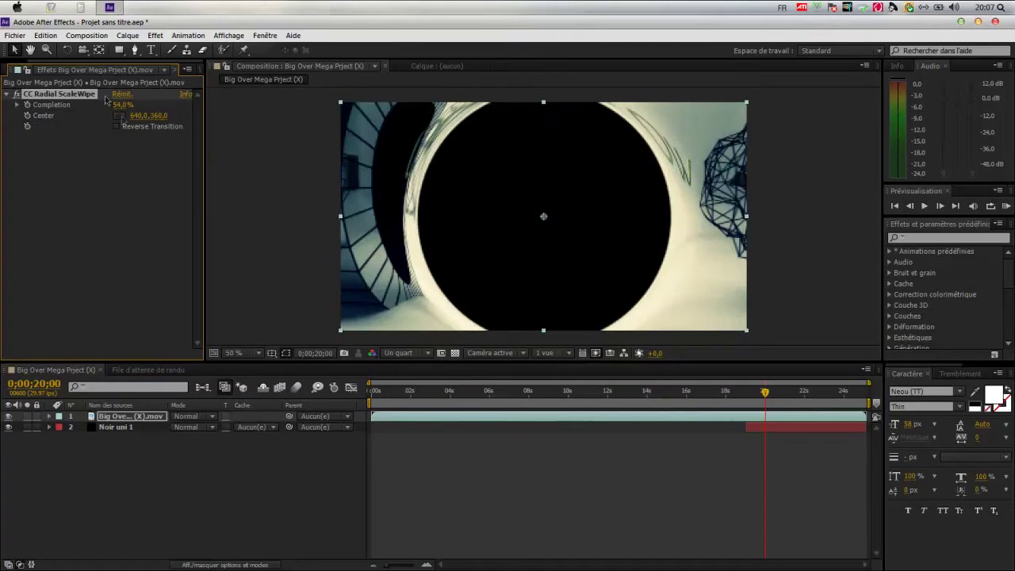
{"action": "left_click_drag", "start_coordinate": [116, 105], "coordinate": [87, 115]}
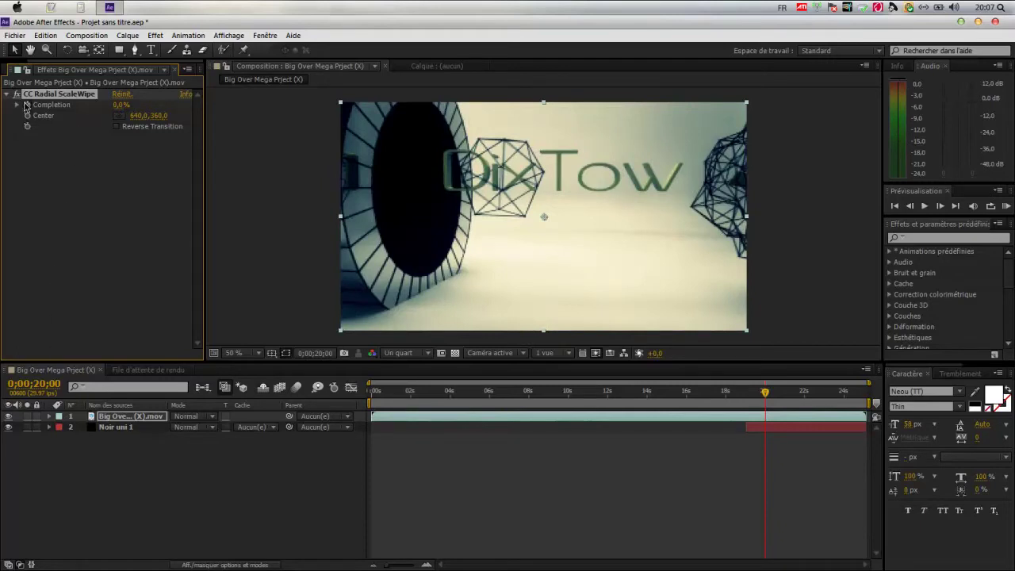
{"action": "key", "text": "space"}
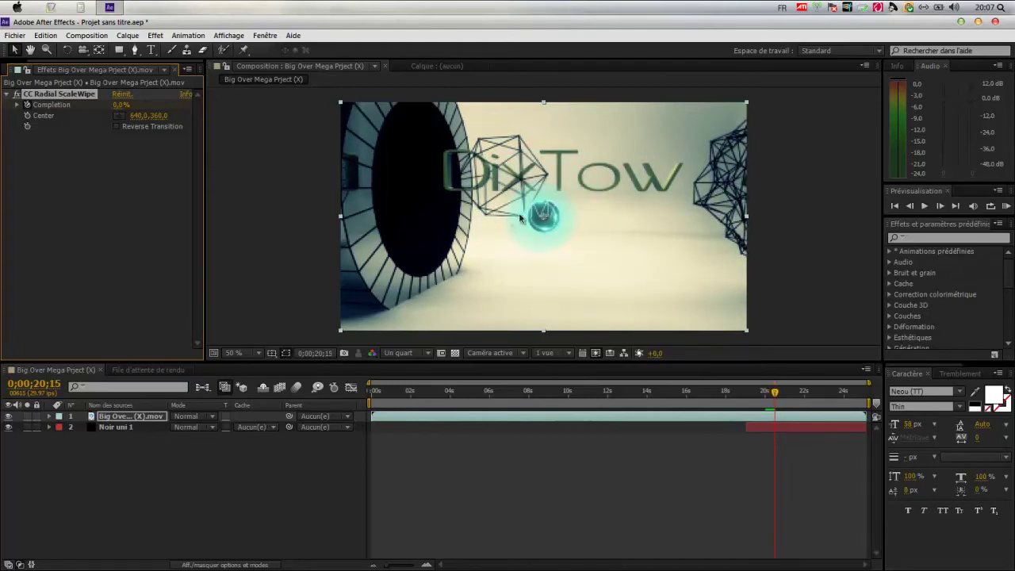
{"action": "double_click", "coordinate": [18, 22]}
{"action": "left_click", "coordinate": [14, 40]}
{"action": "left_click", "coordinate": [22, 30]}
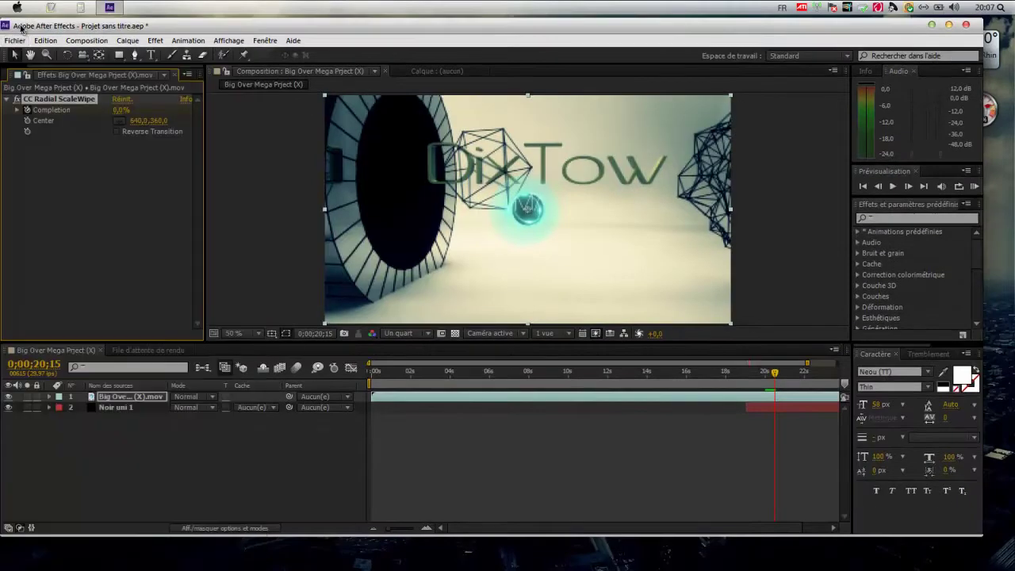
{"action": "double_click", "coordinate": [22, 26]}
{"action": "left_click", "coordinate": [14, 35]}
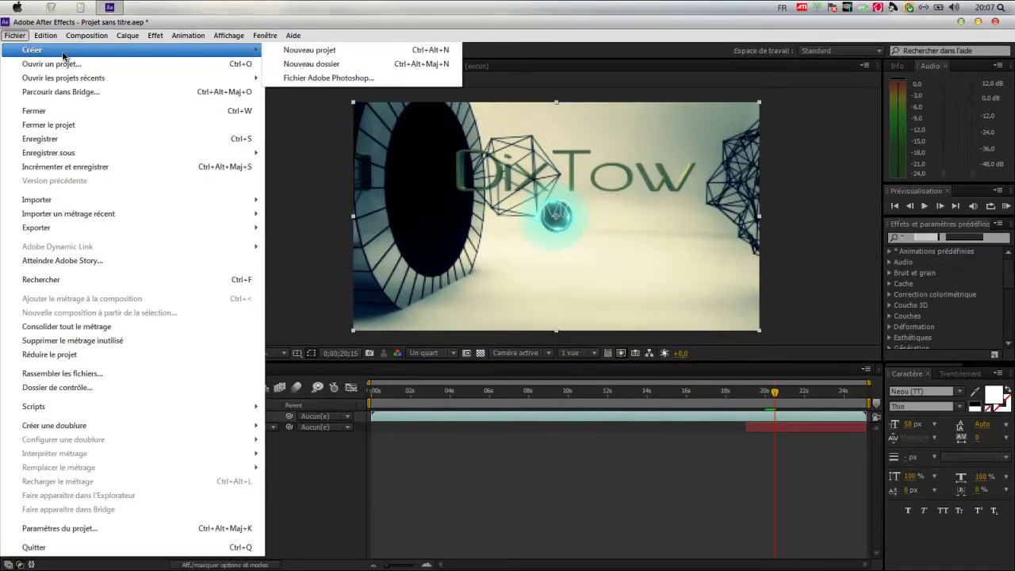
{"action": "left_click", "coordinate": [6, 33]}
{"action": "left_click", "coordinate": [64, 151]}
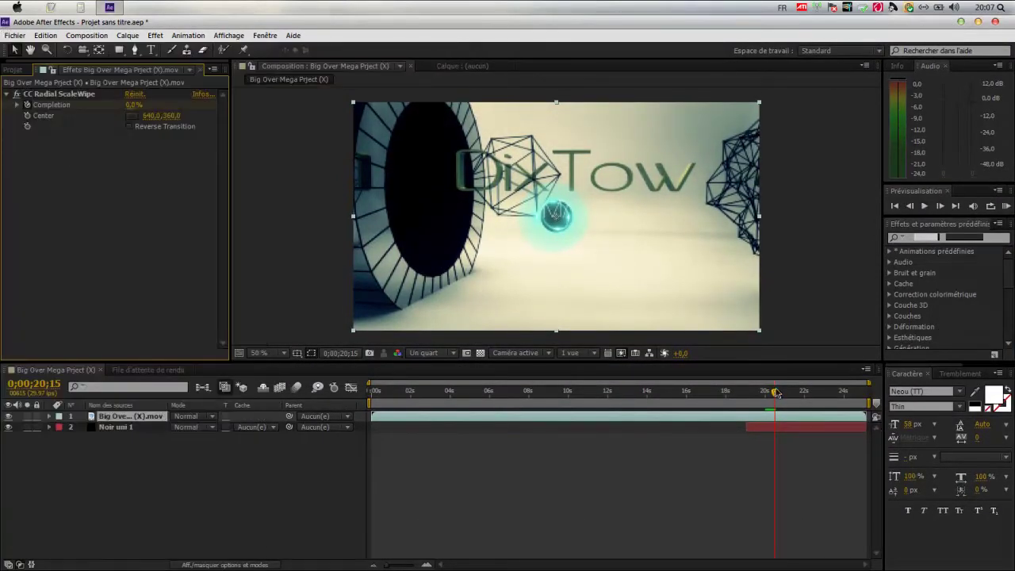
Extend the black solid's start back to about 13 s and move the current time to 0;00;13;29
{"action": "left_click_drag", "start_coordinate": [748, 428], "coordinate": [626, 427]}
{"action": "left_click_drag", "start_coordinate": [777, 394], "coordinate": [641, 396]}
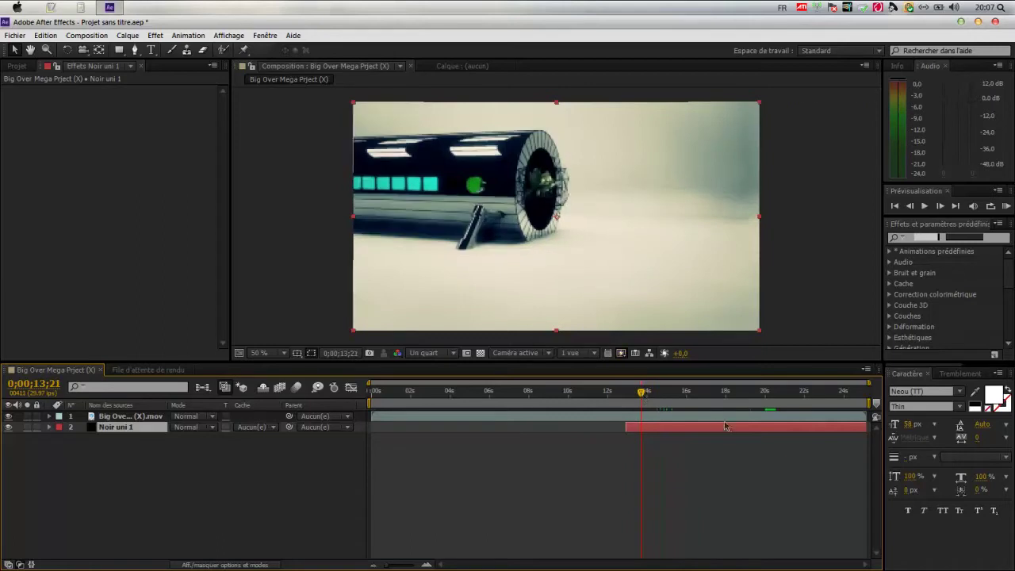
{"action": "key", "text": "Page_Up"}
{"action": "key", "text": "Page_Down"}
{"action": "key", "text": "Page_Down"}
{"action": "key", "text": "Page_Down"}
{"action": "key", "text": "Page_Down"}
{"action": "key", "text": "Page_Down"}
{"action": "key", "text": "Page_Down"}
{"action": "key", "text": "Page_Down"}
{"action": "key", "text": "Page_Down"}
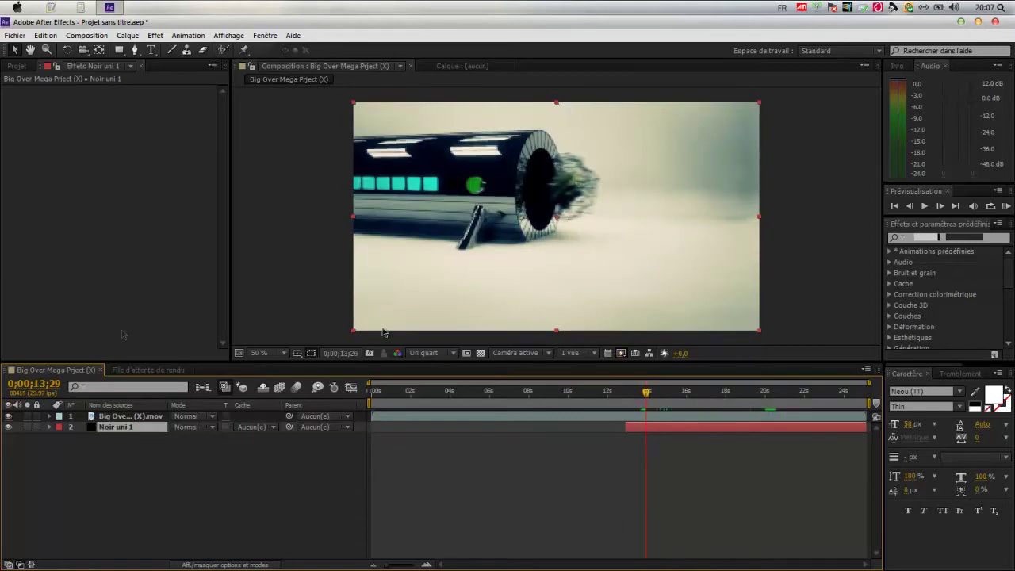
Delete the video layer's existing CC Radial ScaleWipe effect and apply a fresh CC Radial ScaleWipe transition to the layer
{"action": "left_click", "coordinate": [143, 417]}
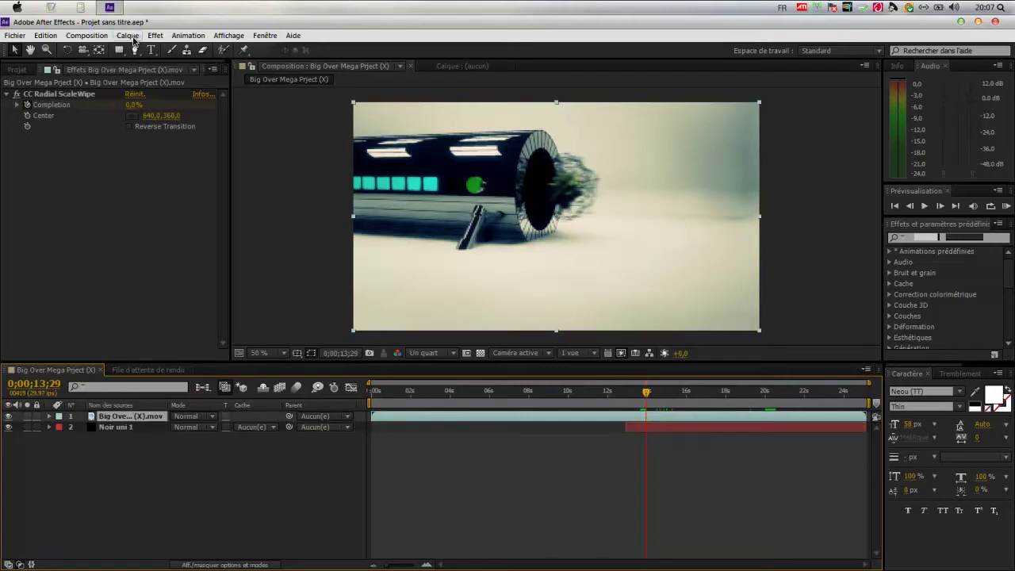
{"action": "left_click", "coordinate": [60, 94]}
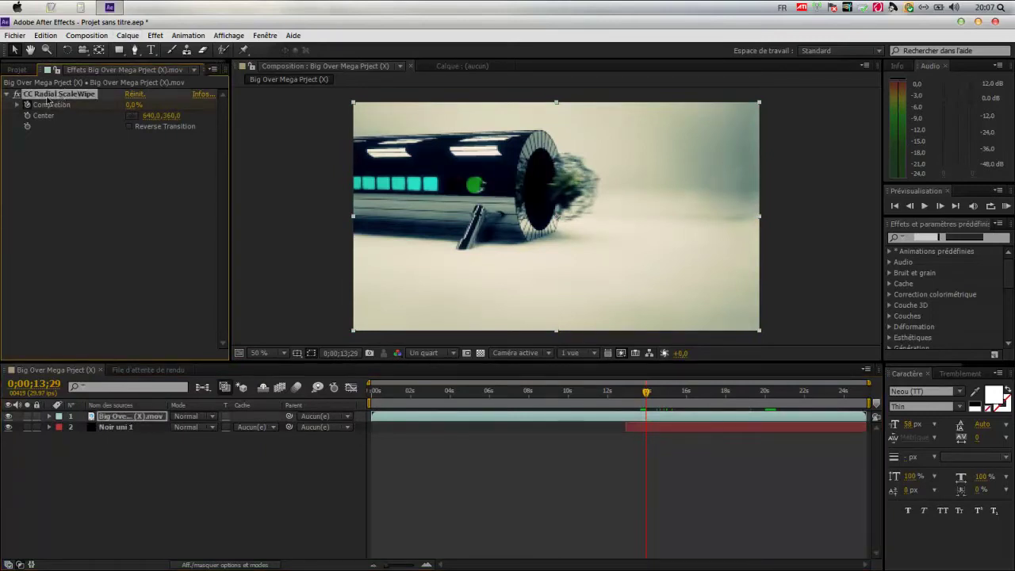
{"action": "key", "text": "Delete"}
{"action": "left_click", "coordinate": [155, 36]}
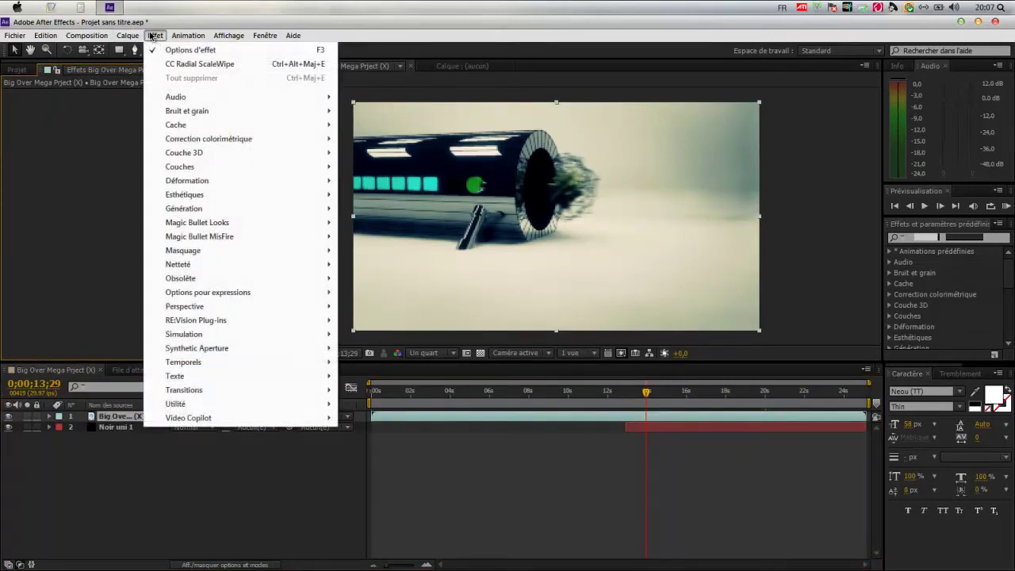
{"action": "mouse_move", "coordinate": [272, 394]}
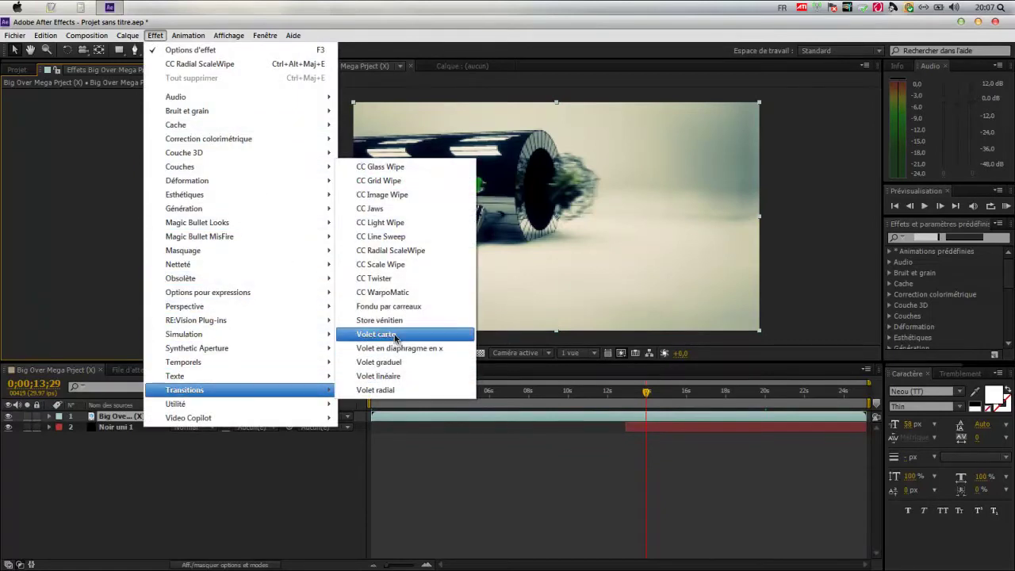
{"action": "left_click", "coordinate": [394, 252]}
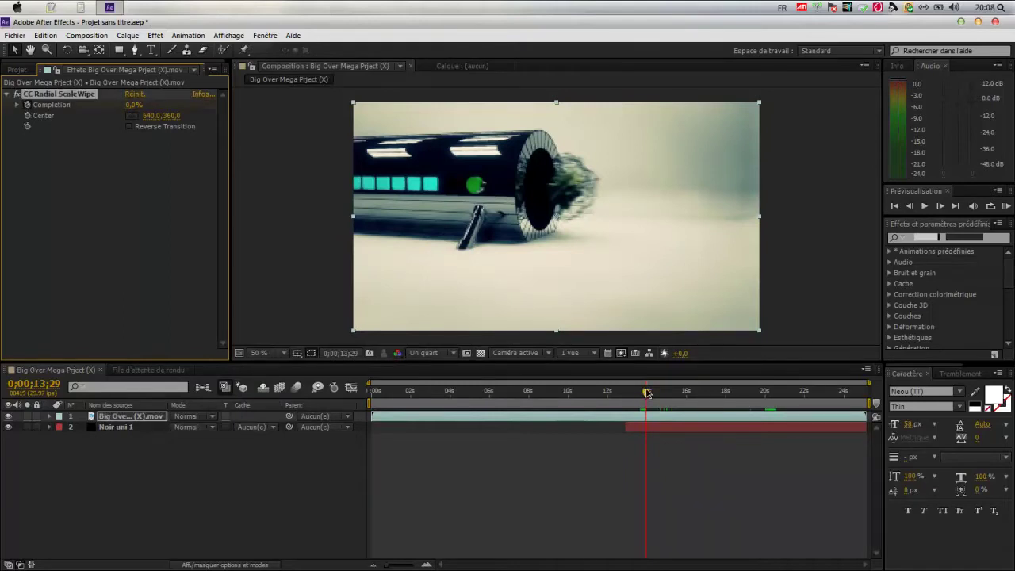
Keyframe the radial wipe's Completion from 0% at 0;00;13;15 to 100% at 0;00;14;00
{"action": "left_click_drag", "start_coordinate": [647, 393], "coordinate": [637, 395]}
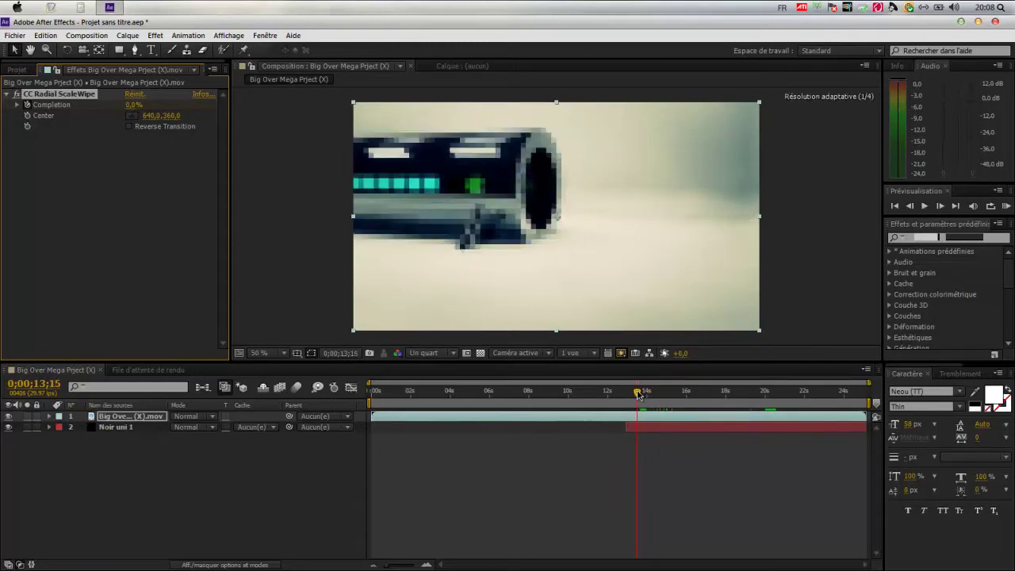
{"action": "left_click", "coordinate": [35, 109]}
{"action": "left_click_drag", "start_coordinate": [637, 396], "coordinate": [647, 396]}
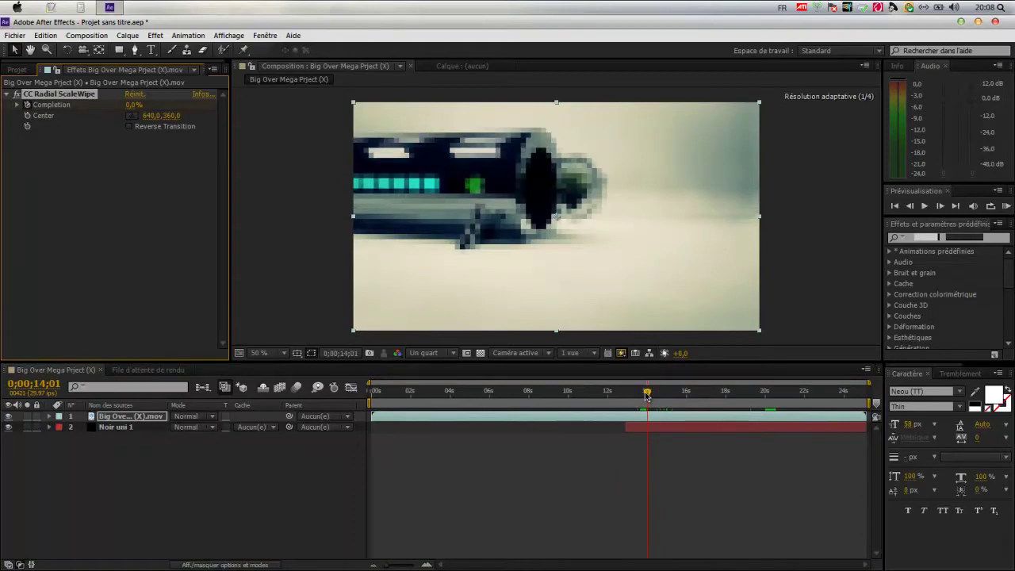
{"action": "key", "text": "Page_Up"}
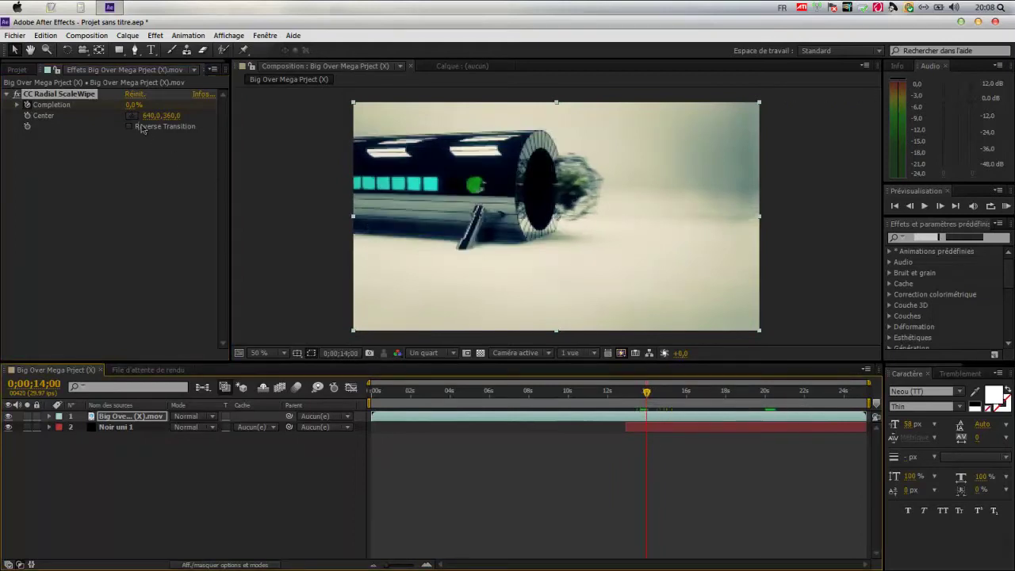
{"action": "left_click_drag", "start_coordinate": [126, 109], "coordinate": [213, 110]}
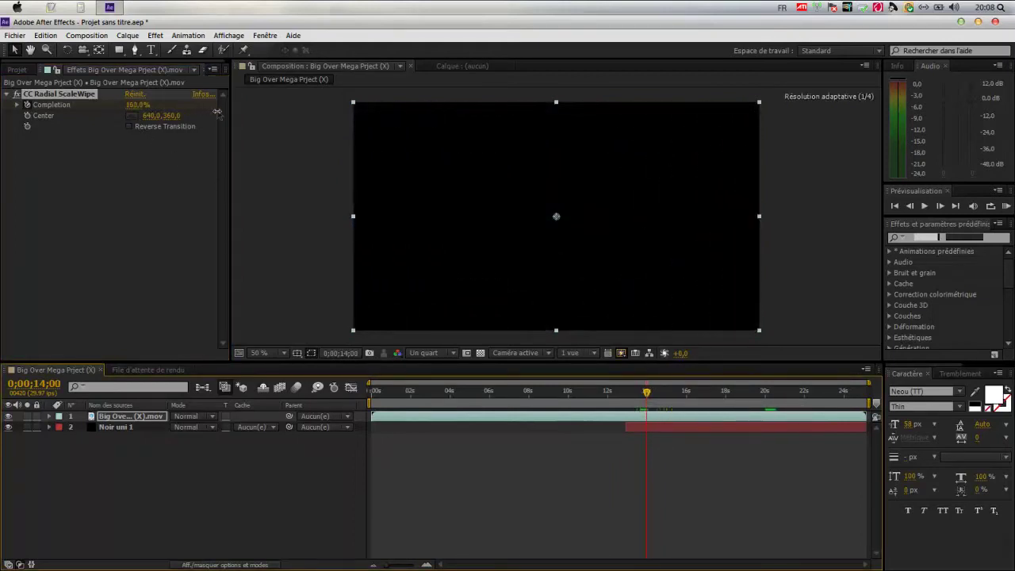
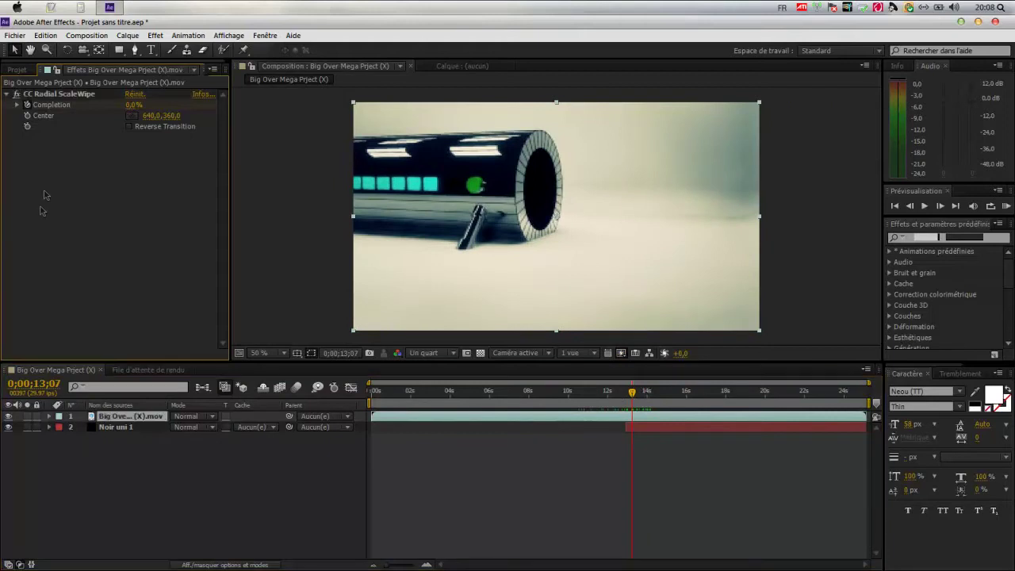
{"action": "left_click", "coordinate": [16, 70]}
{"action": "left_click", "coordinate": [128, 35]}
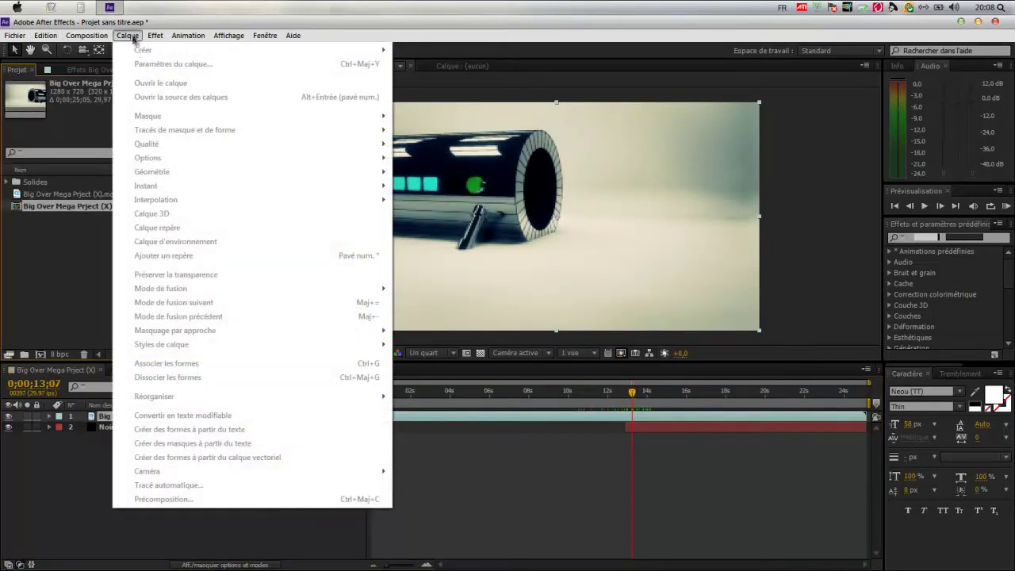
{"action": "left_click", "coordinate": [50, 532]}
Create a 1280 x 720 px solid above the video layer and set its colour to white, FFFFFF
{"action": "left_click", "coordinate": [119, 417]}
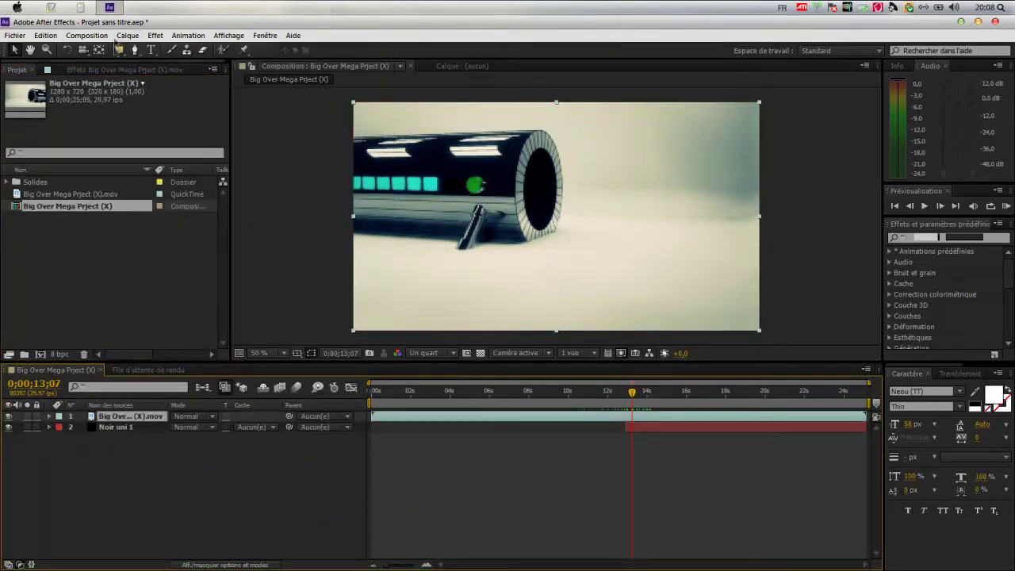
{"action": "left_click", "coordinate": [127, 35]}
{"action": "mouse_move", "coordinate": [143, 49]}
{"action": "left_click", "coordinate": [418, 66]}
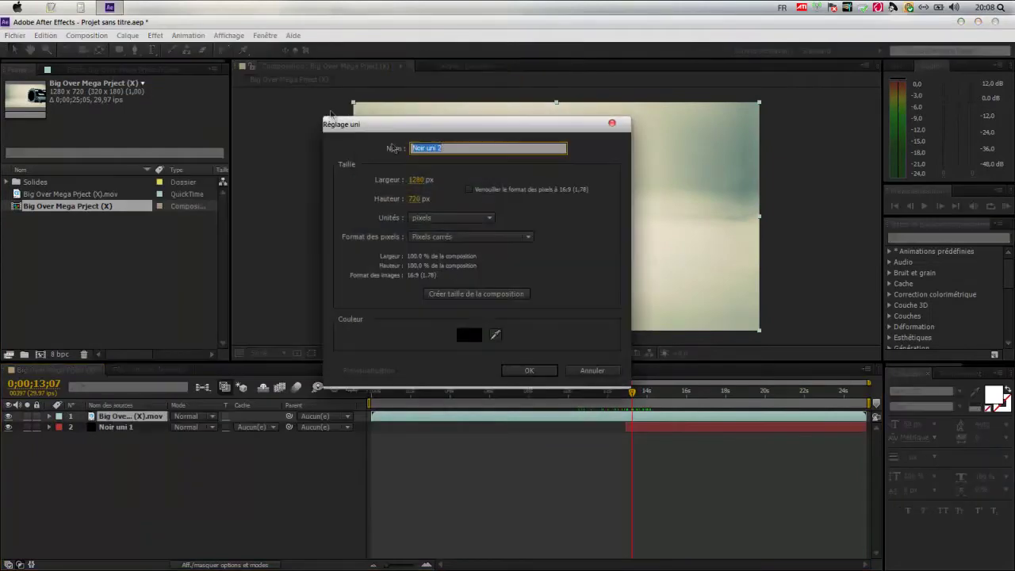
{"action": "left_click", "coordinate": [466, 334]}
{"action": "left_click_drag", "start_coordinate": [373, 219], "coordinate": [353, 205]}
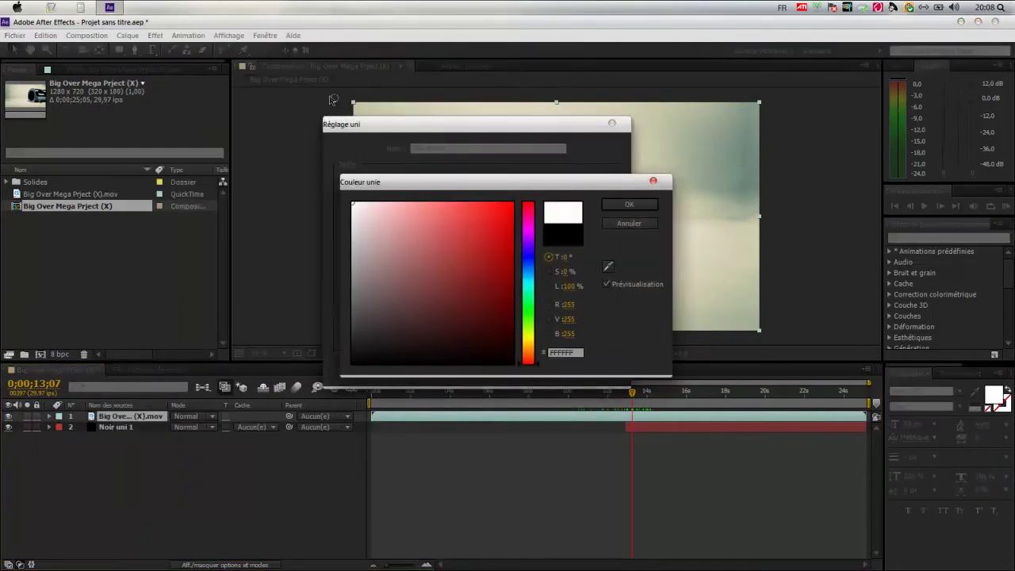
{"action": "left_click", "coordinate": [621, 208]}
{"action": "key", "text": "Return"}
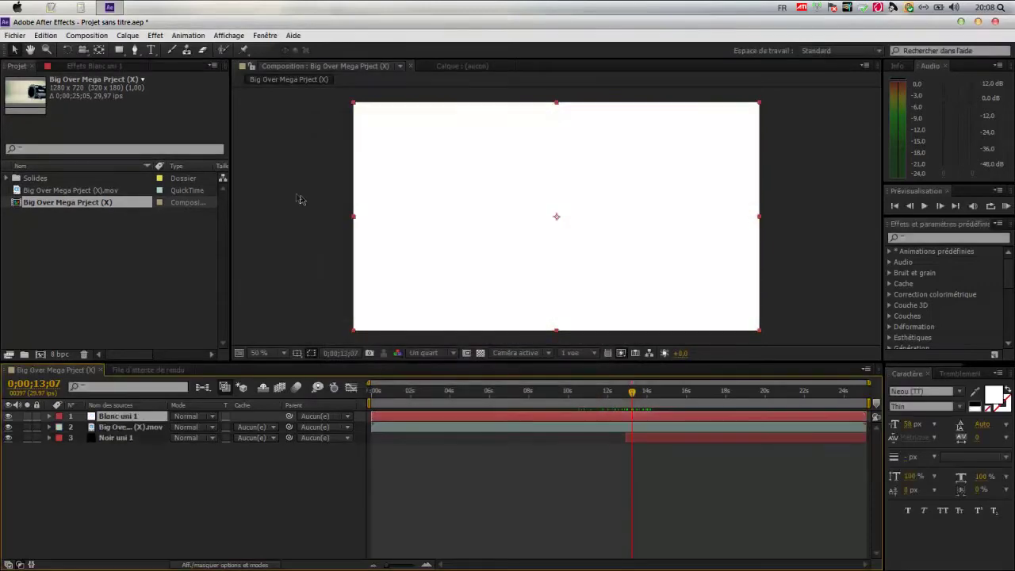
Apply the Video Copilot Optical Flares effect to the white solid
{"action": "left_click", "coordinate": [154, 35]}
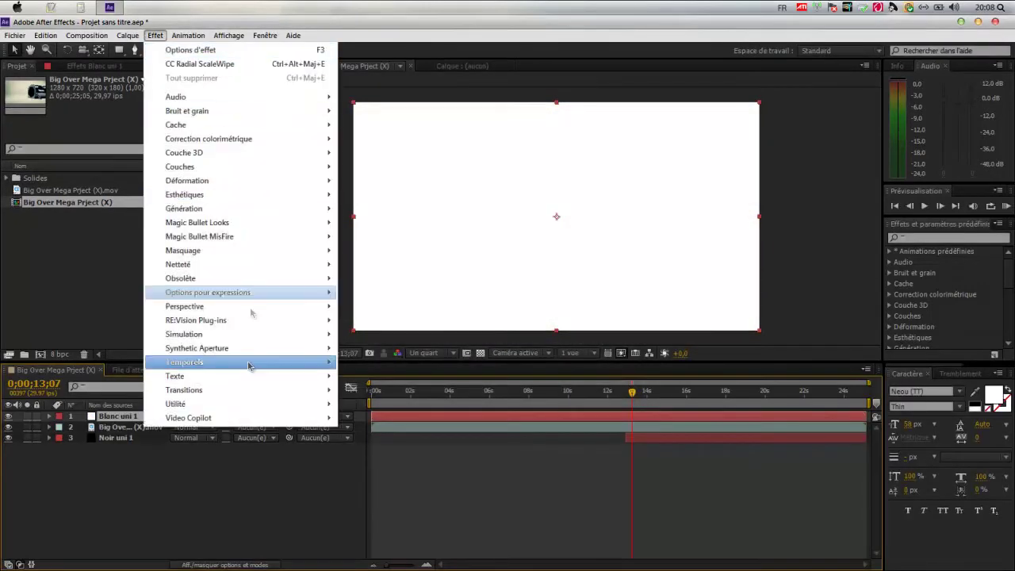
{"action": "mouse_move", "coordinate": [300, 420]}
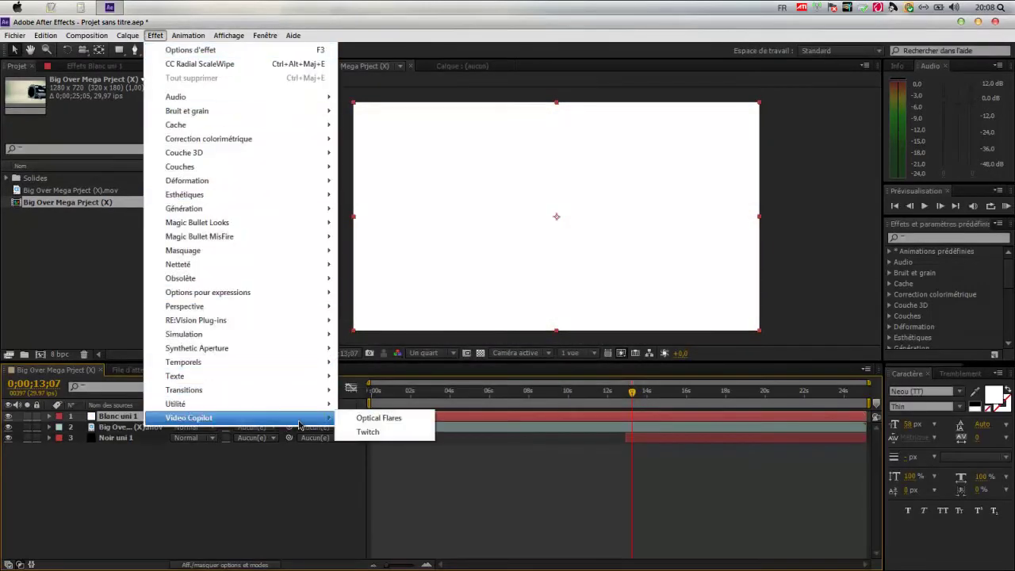
{"action": "left_click", "coordinate": [361, 417]}
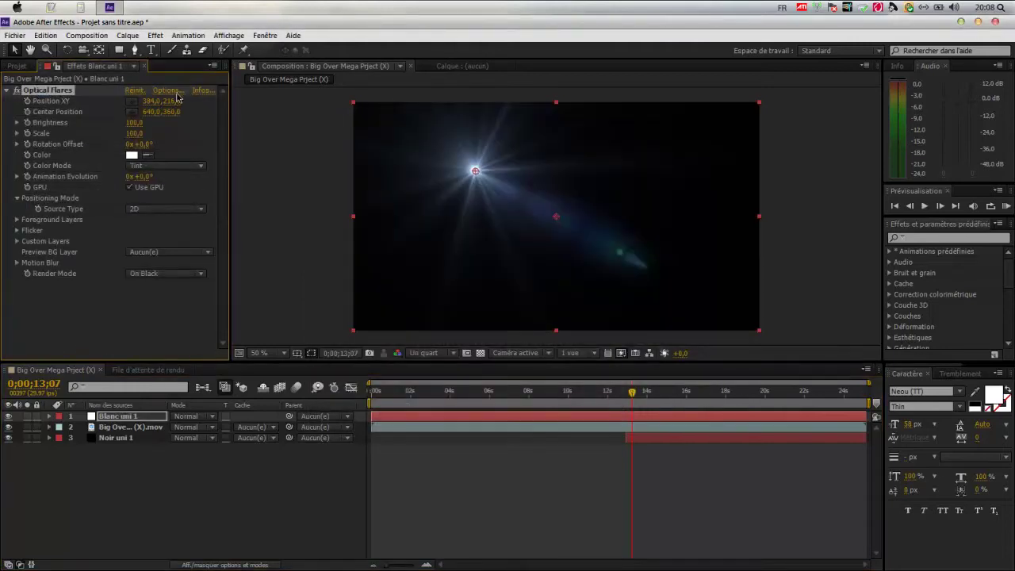
Open the Optical Flares options and remove all the default lens objects from the stack
{"action": "left_click", "coordinate": [176, 93]}
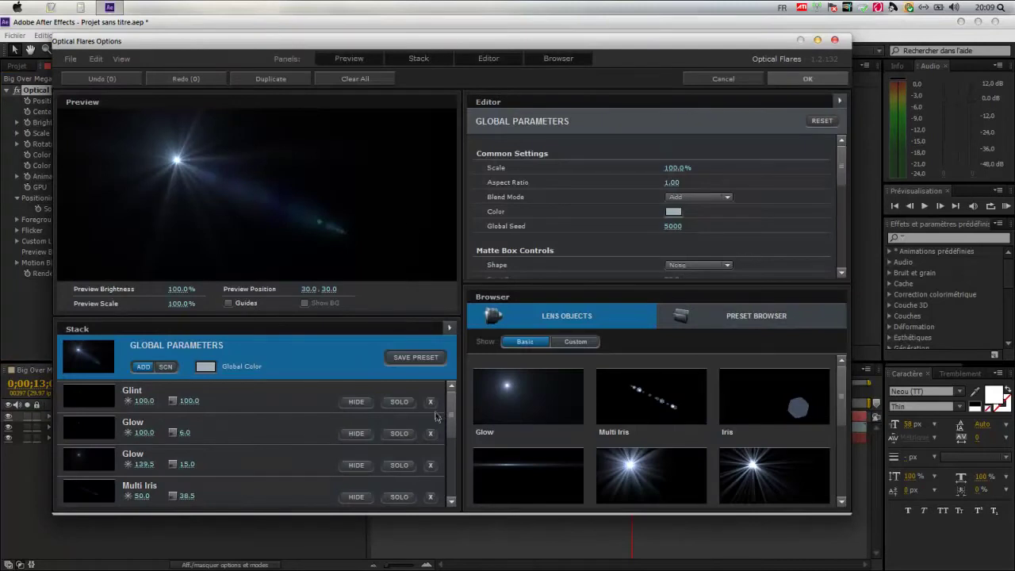
{"action": "left_click", "coordinate": [430, 402]}
{"action": "left_click", "coordinate": [430, 402]}
{"action": "left_click", "coordinate": [430, 402]}
{"action": "left_click", "coordinate": [430, 402]}
{"action": "left_click", "coordinate": [430, 403]}
{"action": "left_click", "coordinate": [430, 403]}
{"action": "left_click", "coordinate": [431, 405]}
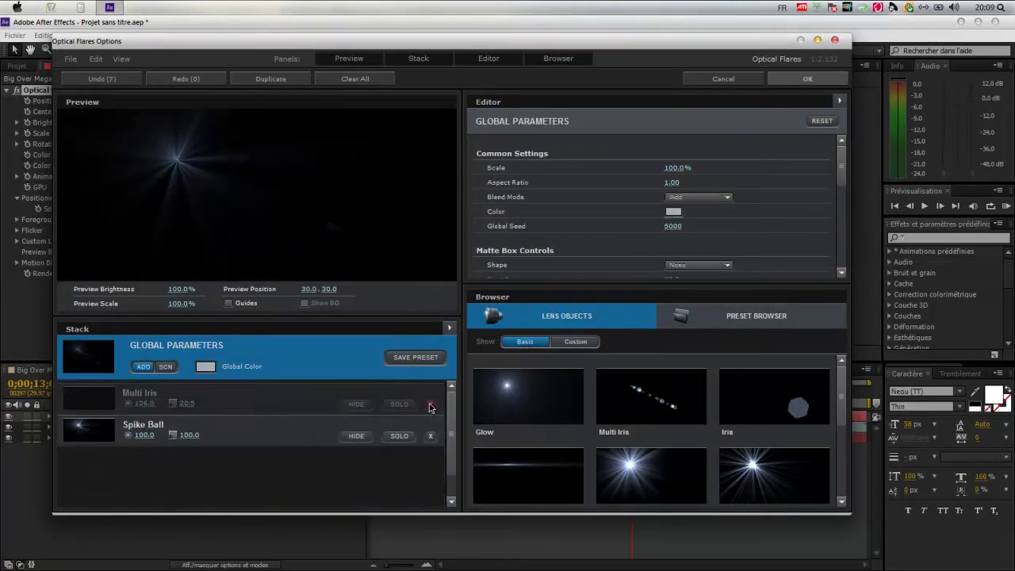
{"action": "left_click", "coordinate": [430, 404]}
{"action": "left_click", "coordinate": [430, 403]}
Build the flare from a Glow and a Streak, move its preview near the centre and accept the flare design
{"action": "left_click", "coordinate": [520, 390]}
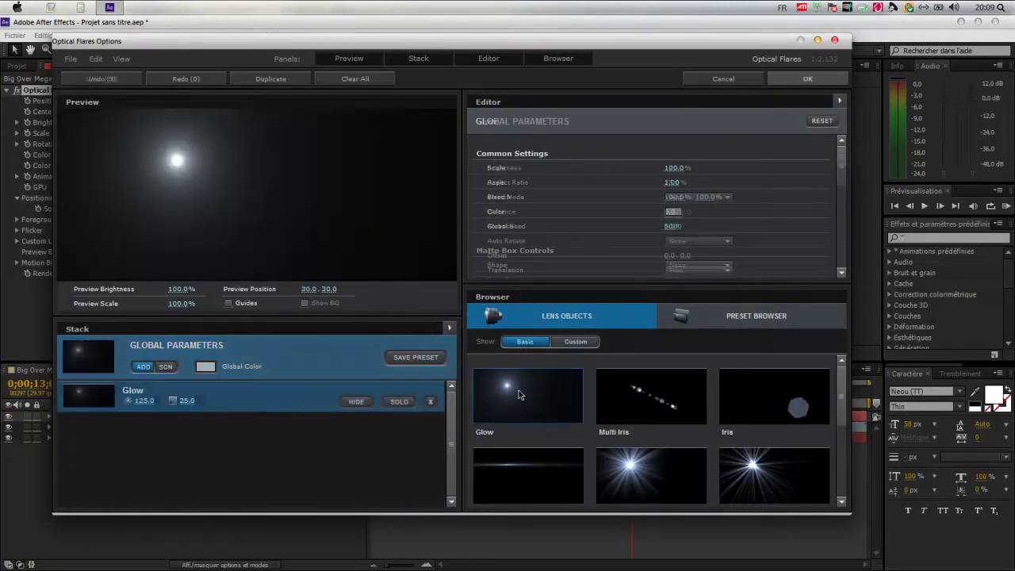
{"action": "left_click", "coordinate": [529, 479]}
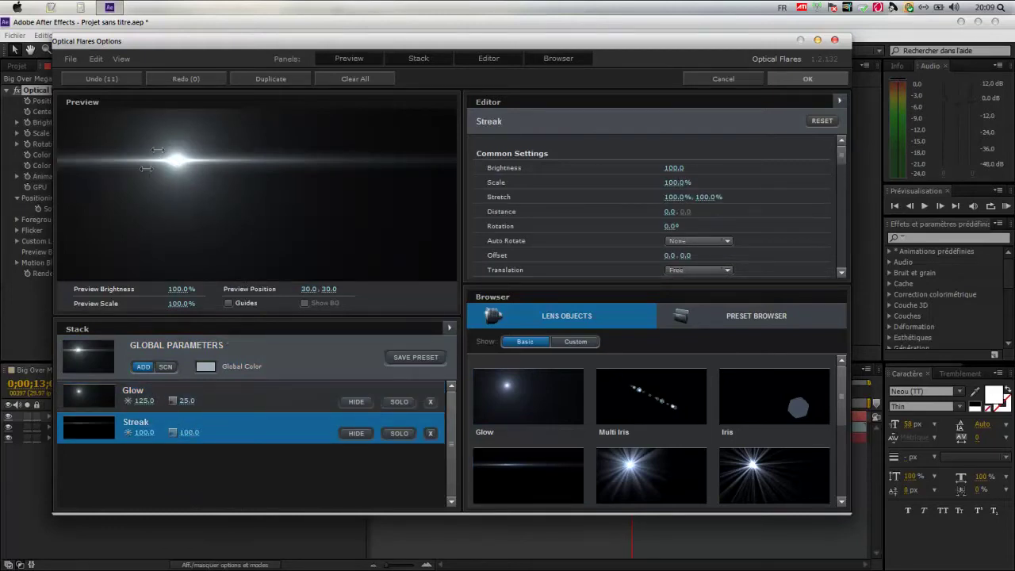
{"action": "left_click", "coordinate": [179, 171]}
{"action": "left_click_drag", "start_coordinate": [179, 170], "coordinate": [238, 190]}
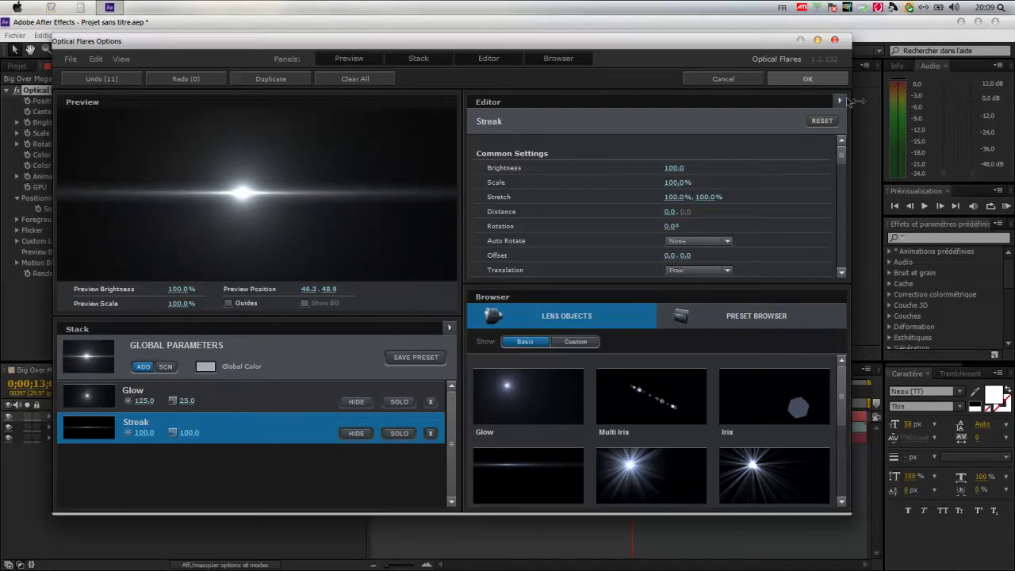
{"action": "left_click", "coordinate": [805, 79]}
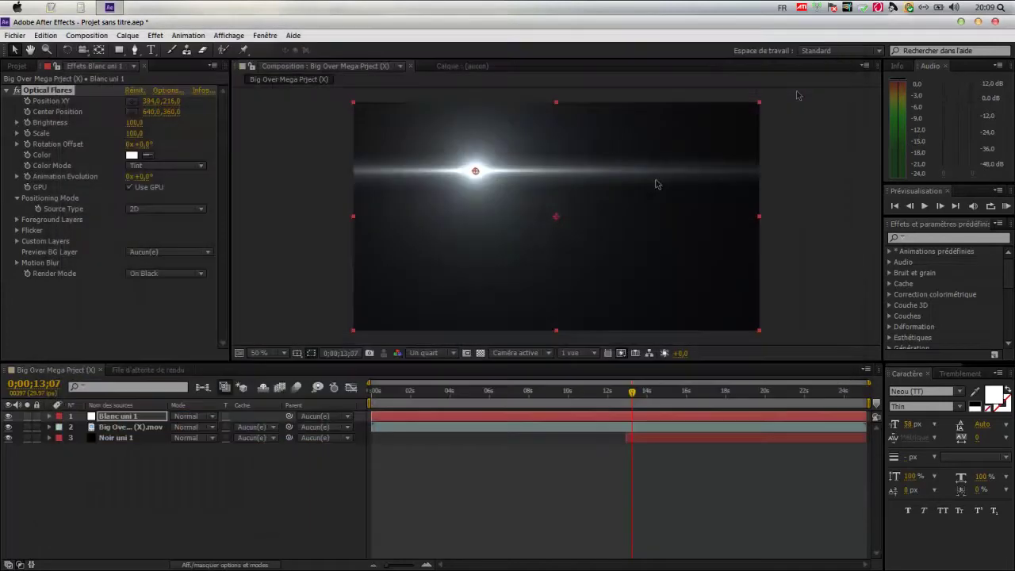
Try green and teal tints for the flare and set its Color to dark yellow, B0B600
{"action": "left_click", "coordinate": [131, 155]}
{"action": "left_click_drag", "start_coordinate": [525, 282], "coordinate": [530, 308]}
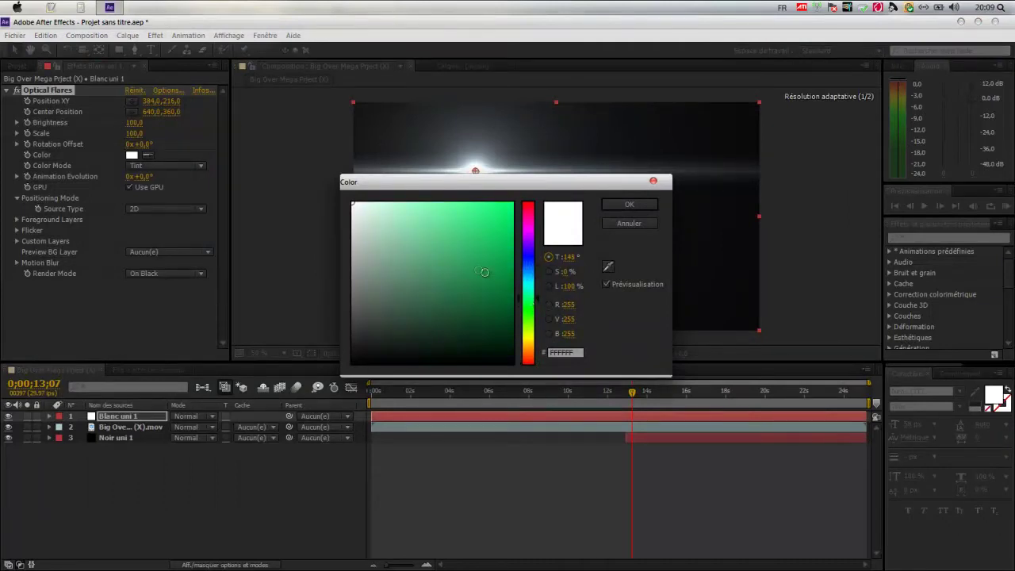
{"action": "left_click_drag", "start_coordinate": [484, 272], "coordinate": [530, 257]}
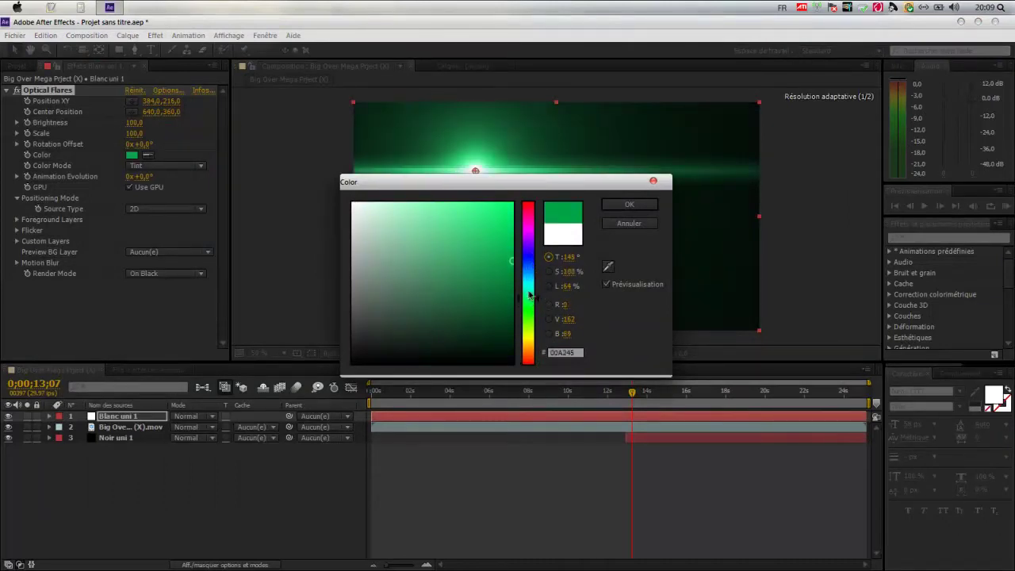
{"action": "left_click_drag", "start_coordinate": [546, 192], "coordinate": [558, 214]}
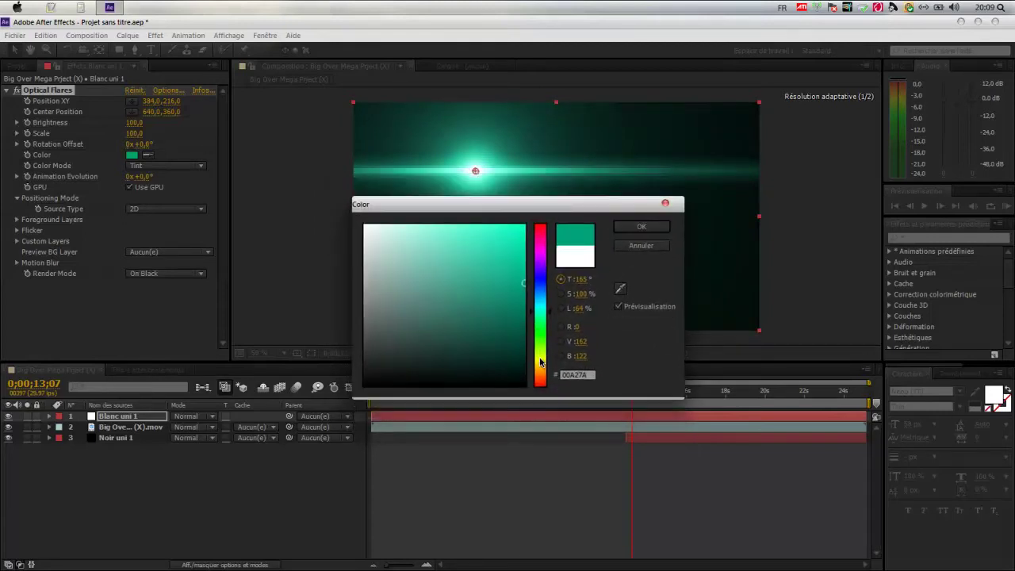
{"action": "left_click_drag", "start_coordinate": [540, 362], "coordinate": [541, 358]}
{"action": "left_click_drag", "start_coordinate": [524, 262], "coordinate": [524, 230]}
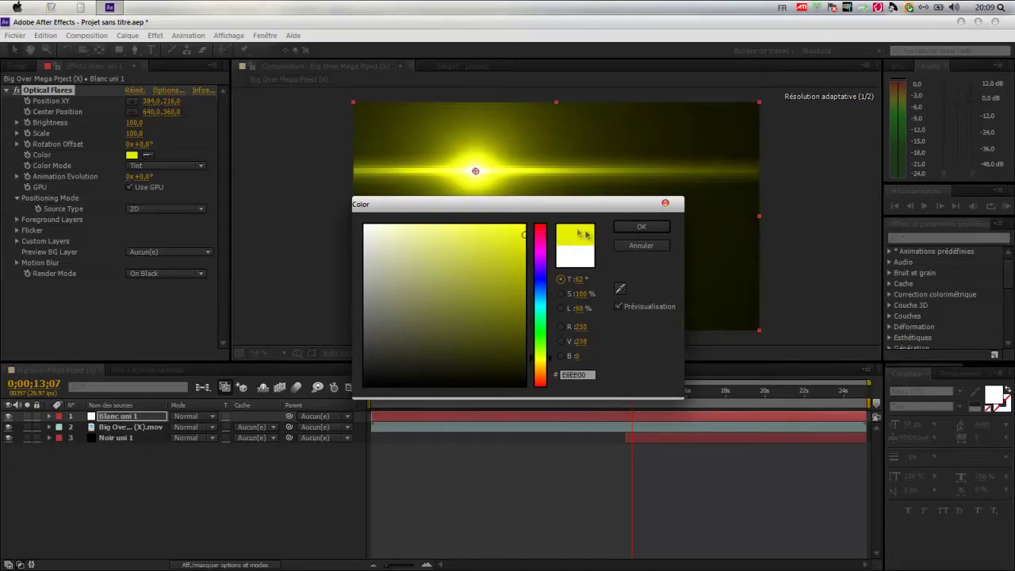
{"action": "left_click_drag", "start_coordinate": [520, 253], "coordinate": [558, 270]}
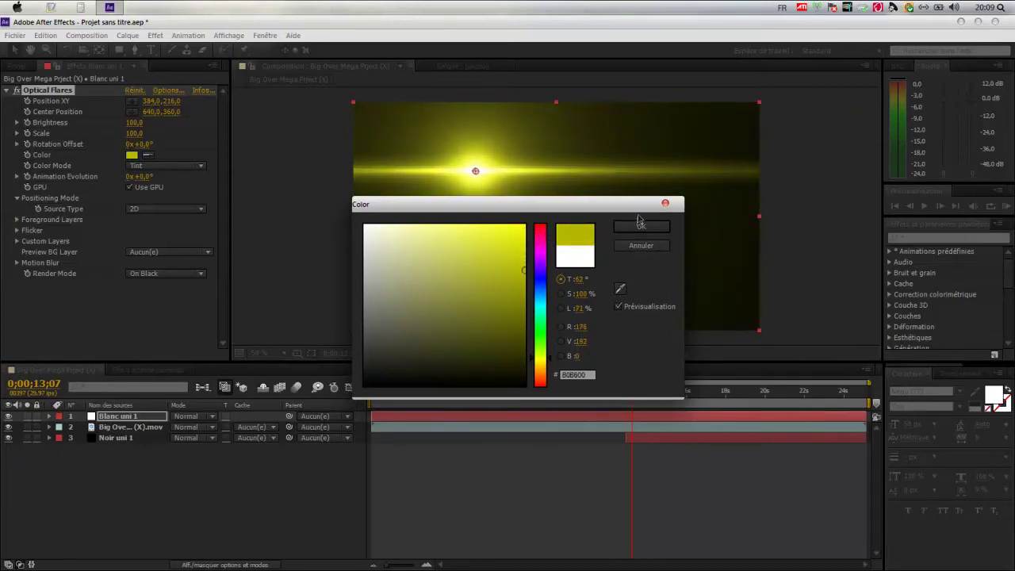
{"action": "left_click", "coordinate": [642, 226]}
Move the flare near the frame's centre at 634, 392 and set its Render Mode to On Transparent
{"action": "left_click_drag", "start_coordinate": [477, 170], "coordinate": [555, 226]}
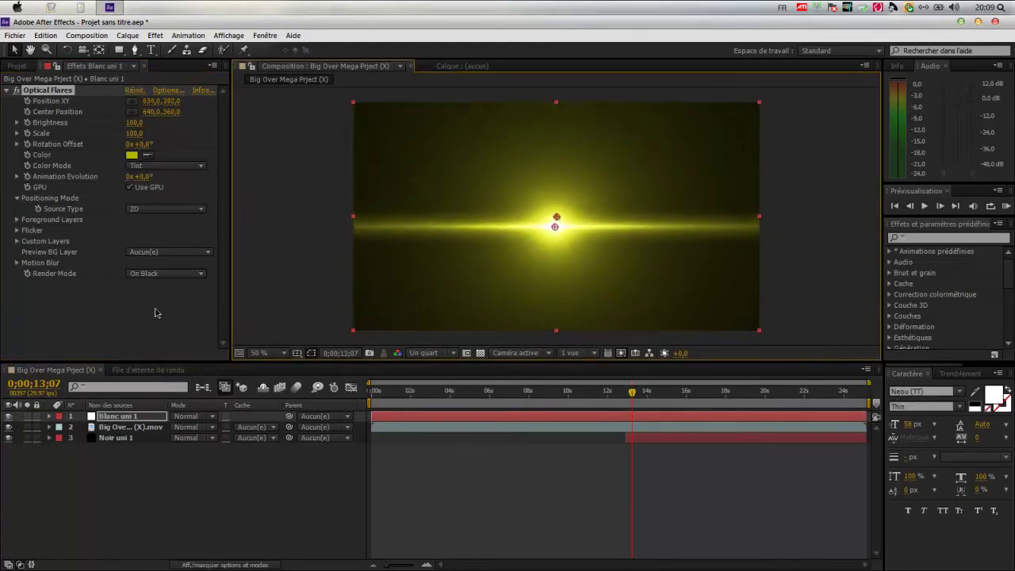
{"action": "left_click", "coordinate": [163, 274]}
{"action": "left_click", "coordinate": [173, 303]}
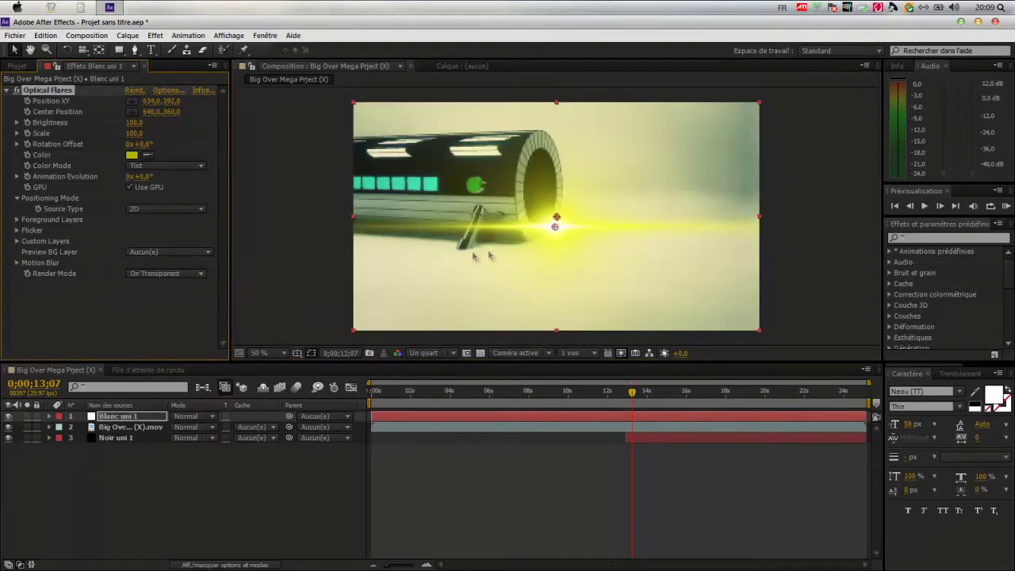
{"action": "left_click_drag", "start_coordinate": [550, 249], "coordinate": [550, 232]}
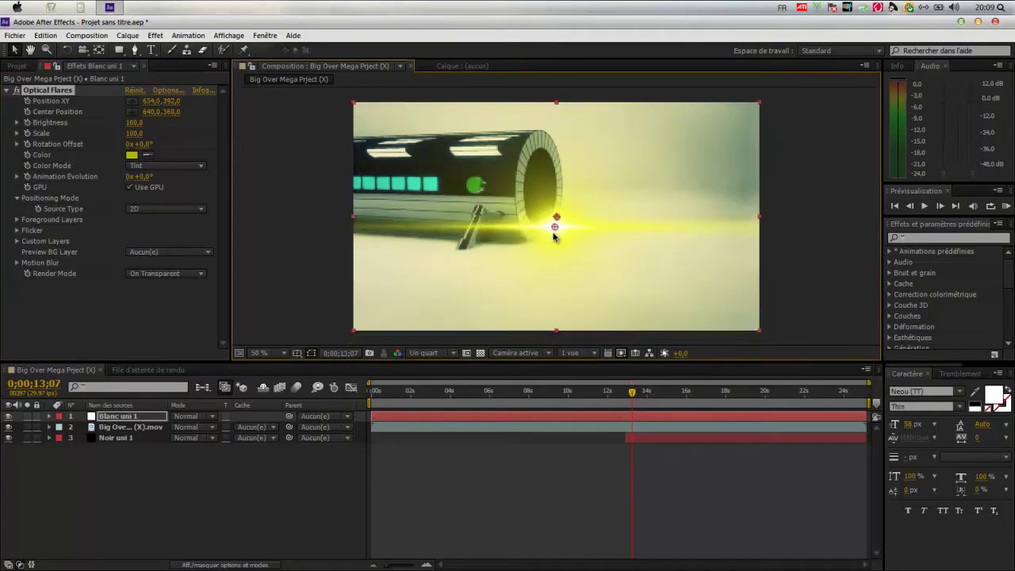
Apply the Coordonnées polaires distortion effect to the flare solid, with the playhead at 0;00;13;15
{"action": "left_click_drag", "start_coordinate": [636, 397], "coordinate": [641, 393]}
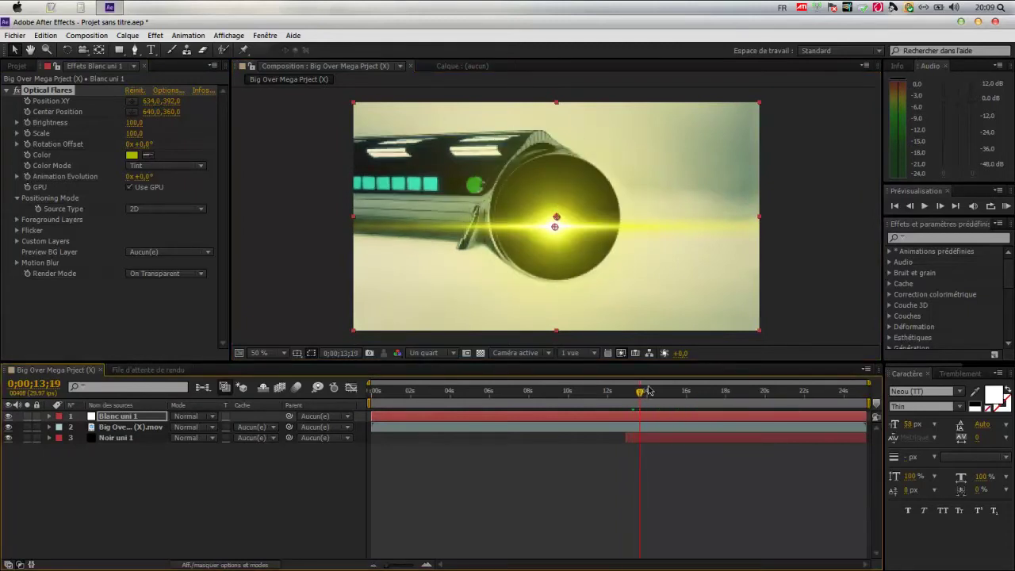
{"action": "key", "text": "Page_Up"}
{"action": "key", "text": "Page_Up"}
{"action": "key", "text": "Page_Up"}
{"action": "key", "text": "Page_Up"}
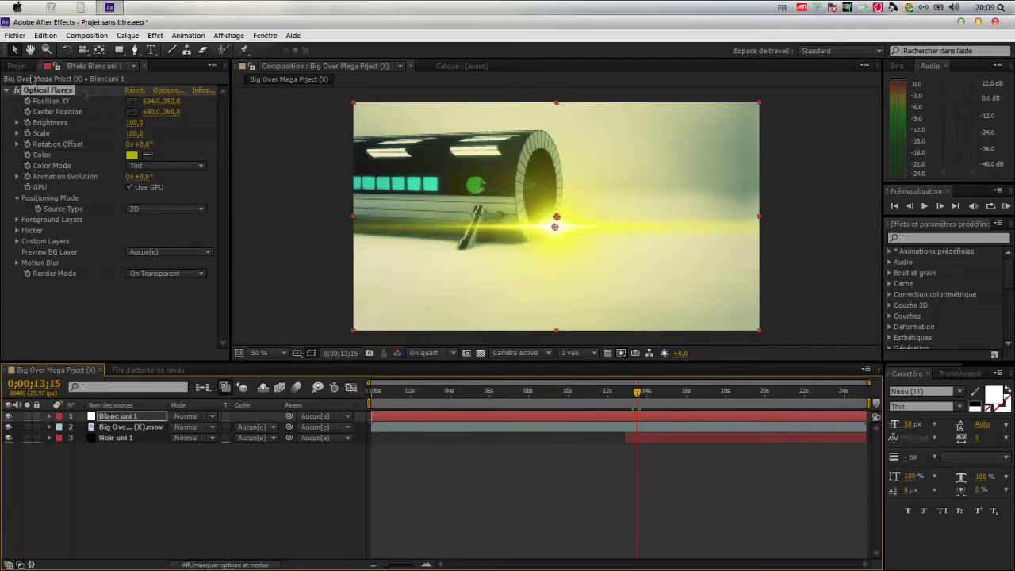
{"action": "left_click", "coordinate": [49, 92]}
{"action": "left_click", "coordinate": [155, 35]}
{"action": "mouse_move", "coordinate": [188, 35]}
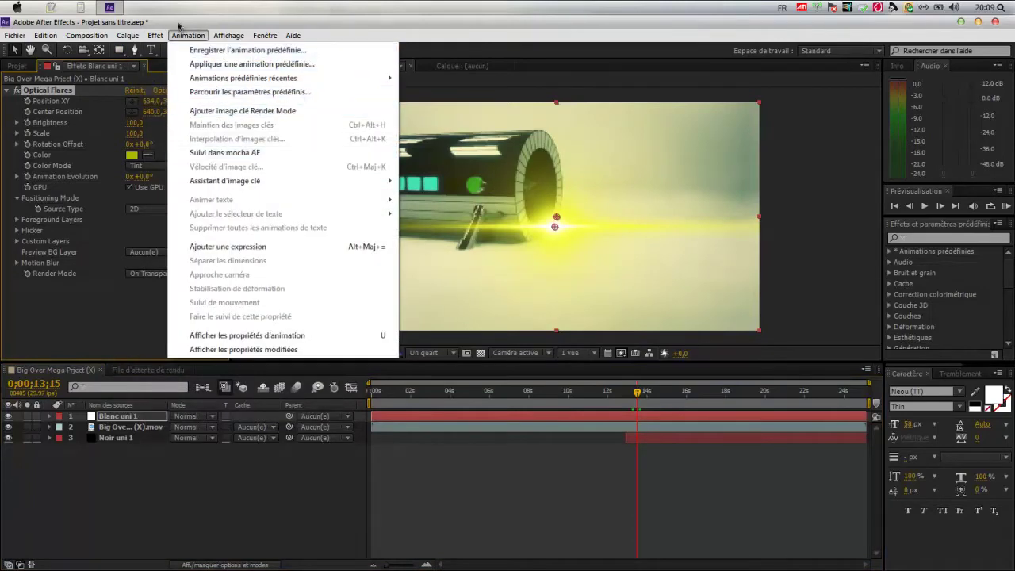
{"action": "mouse_move", "coordinate": [154, 35]}
{"action": "mouse_move", "coordinate": [291, 392]}
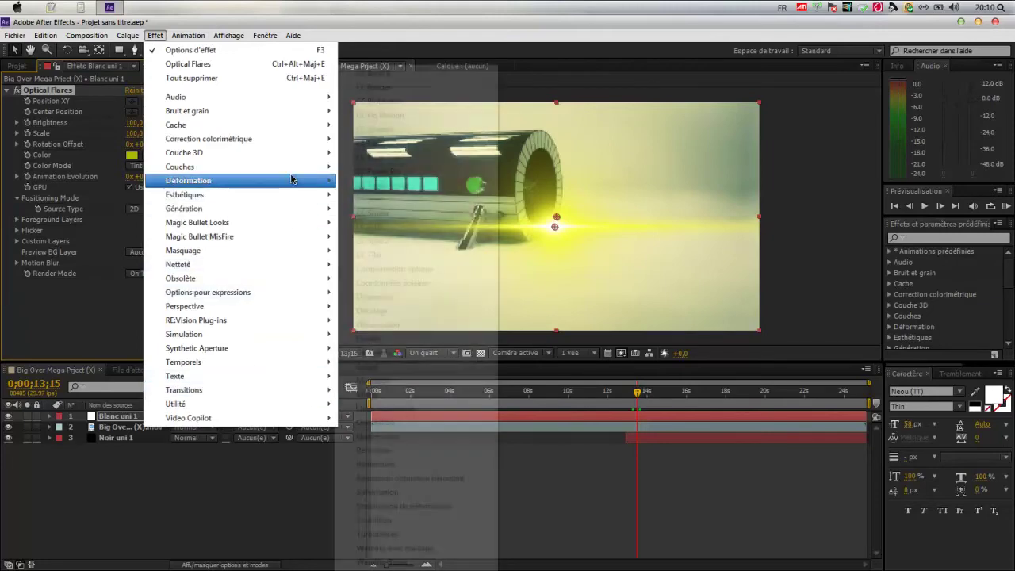
{"action": "mouse_move", "coordinate": [291, 181]}
{"action": "left_click", "coordinate": [392, 283]}
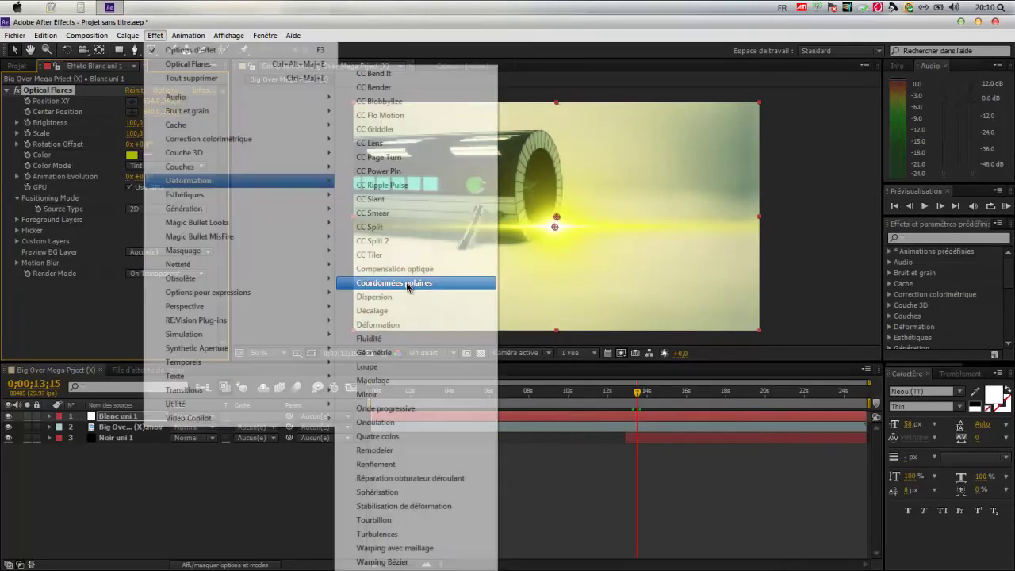
Set the Coordonnées polaires conversion type to Rect. > polaire and its Interpolation to 100%
{"action": "left_click", "coordinate": [6, 91]}
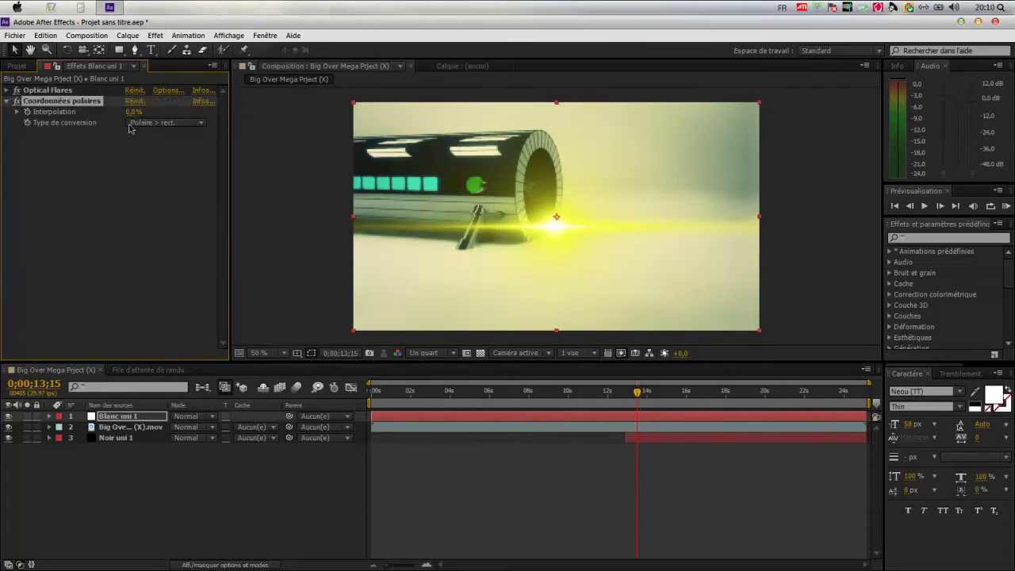
{"action": "left_click", "coordinate": [137, 124]}
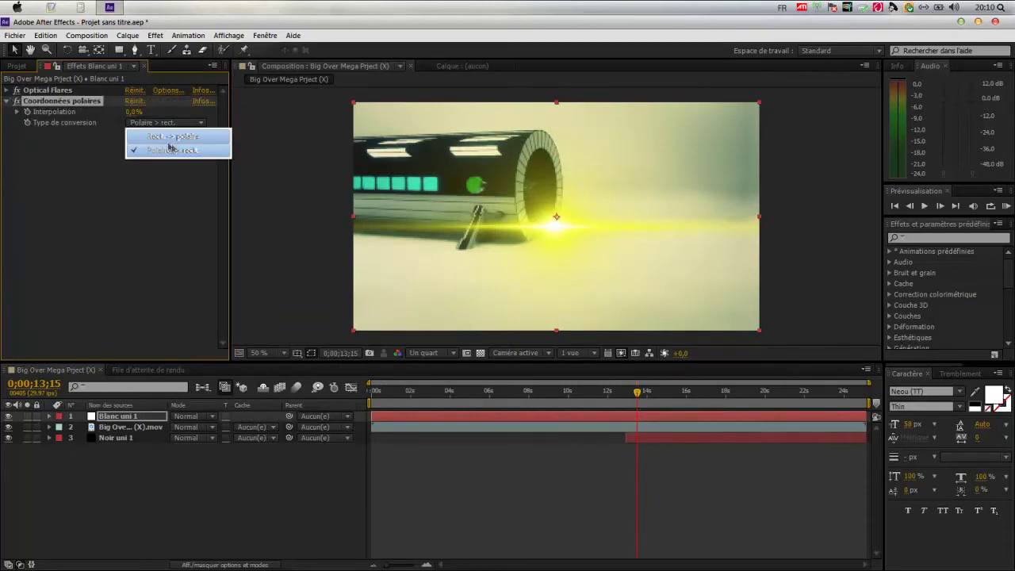
{"action": "left_click", "coordinate": [169, 137]}
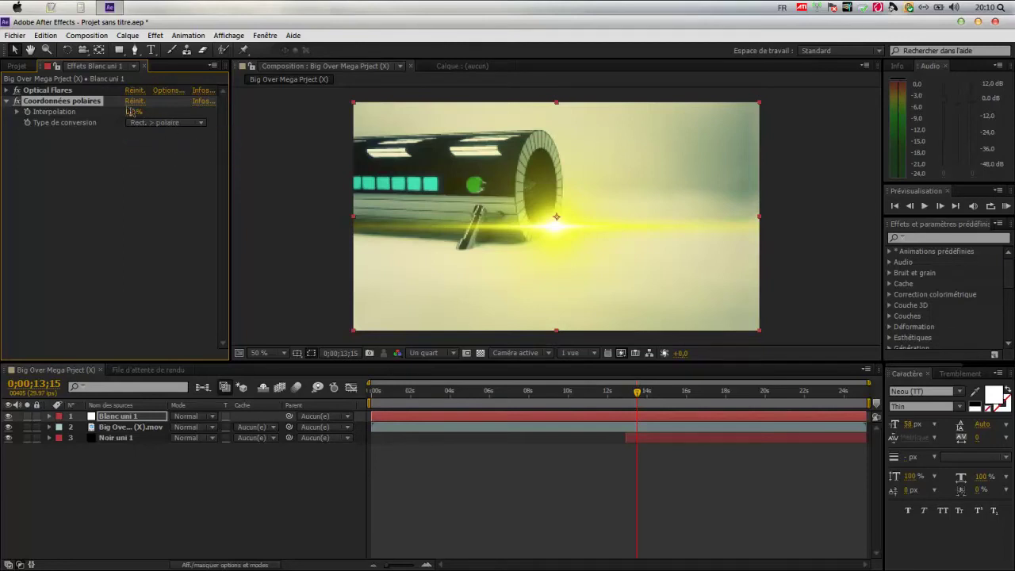
{"action": "left_click_drag", "start_coordinate": [133, 112], "coordinate": [213, 112]}
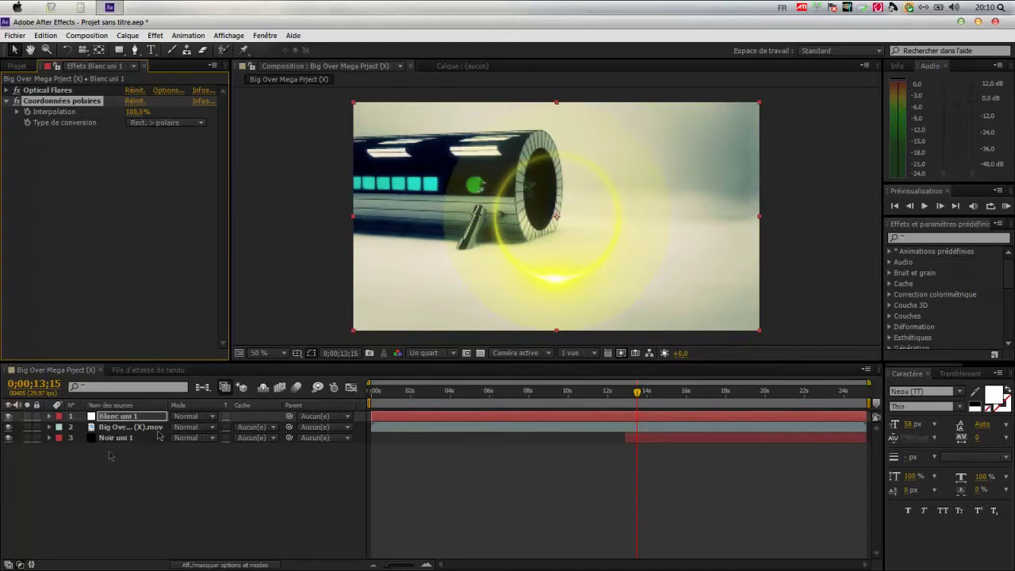
Reveal the flare solid's transform properties and set its Position to 636, 358 at 0;00;13;19
{"action": "left_click", "coordinate": [49, 417]}
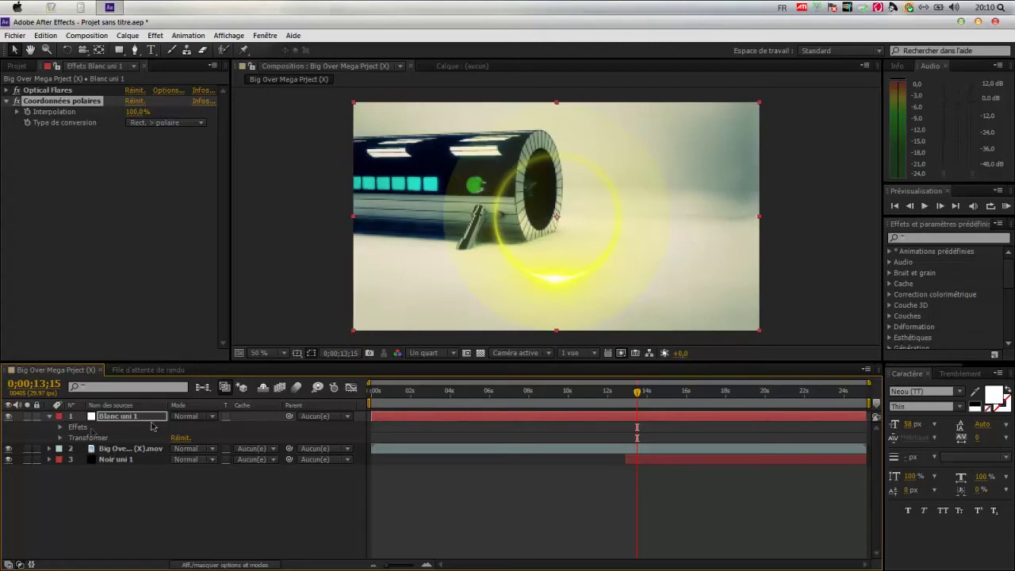
{"action": "left_click", "coordinate": [60, 439]}
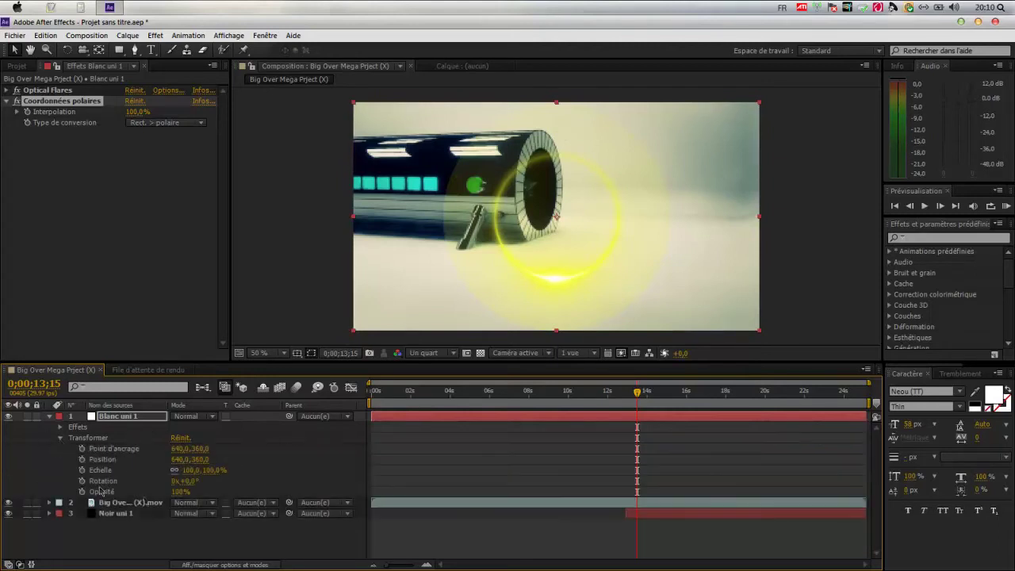
{"action": "left_click_drag", "start_coordinate": [641, 397], "coordinate": [640, 398]}
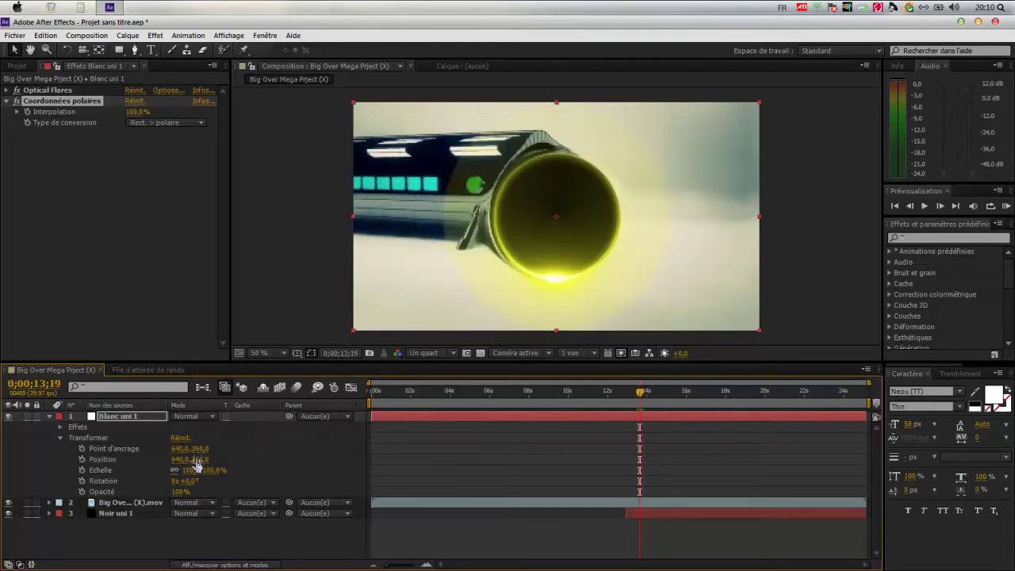
{"action": "left_click_drag", "start_coordinate": [190, 459], "coordinate": [177, 460]}
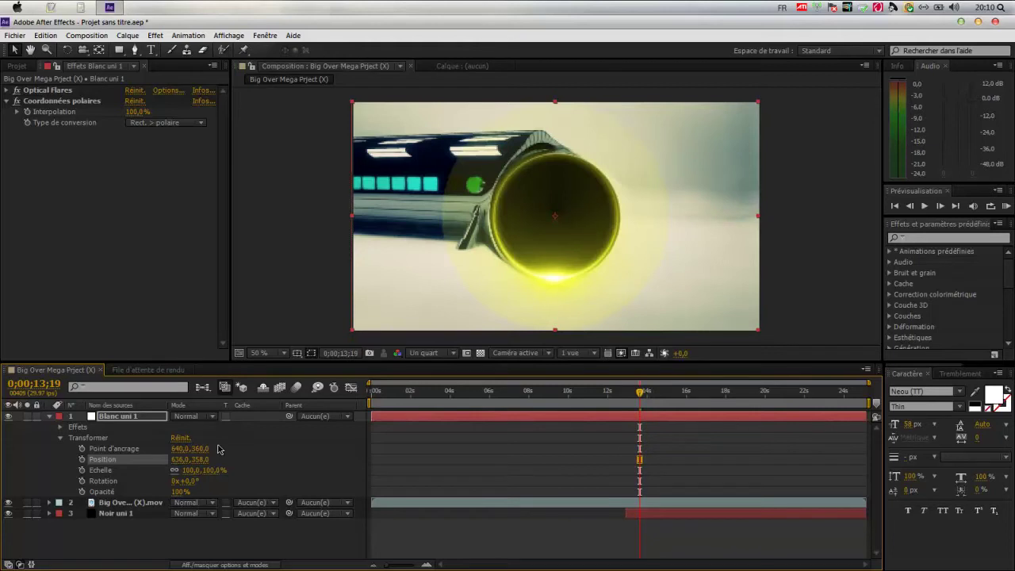
Try scaling the flare ring to 129% at 0;00;13;20 to match the edge of the wipe
{"action": "key", "text": "Page_Down"}
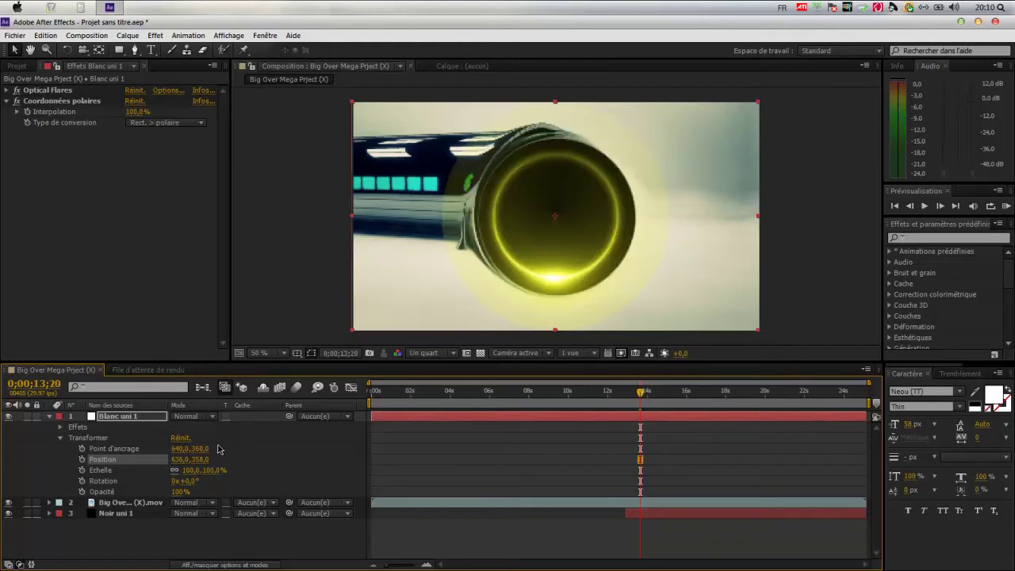
{"action": "left_click_drag", "start_coordinate": [204, 471], "coordinate": [225, 469]}
{"action": "mouse_move", "coordinate": [746, 562]}
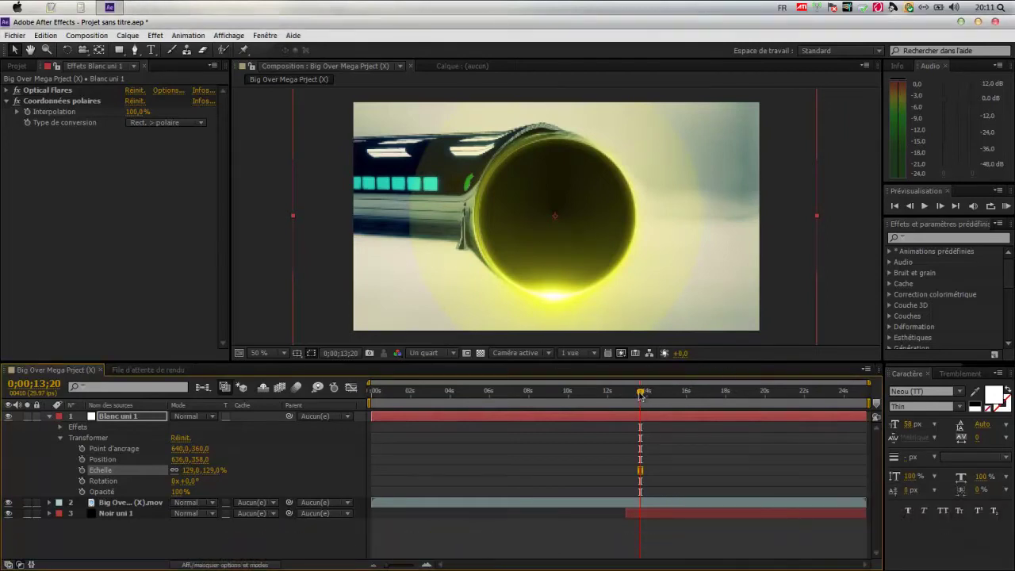
Set the flare solid's scale to 0% at 0;00;13;15 and start keyframing it there
{"action": "left_click_drag", "start_coordinate": [640, 395], "coordinate": [637, 395]}
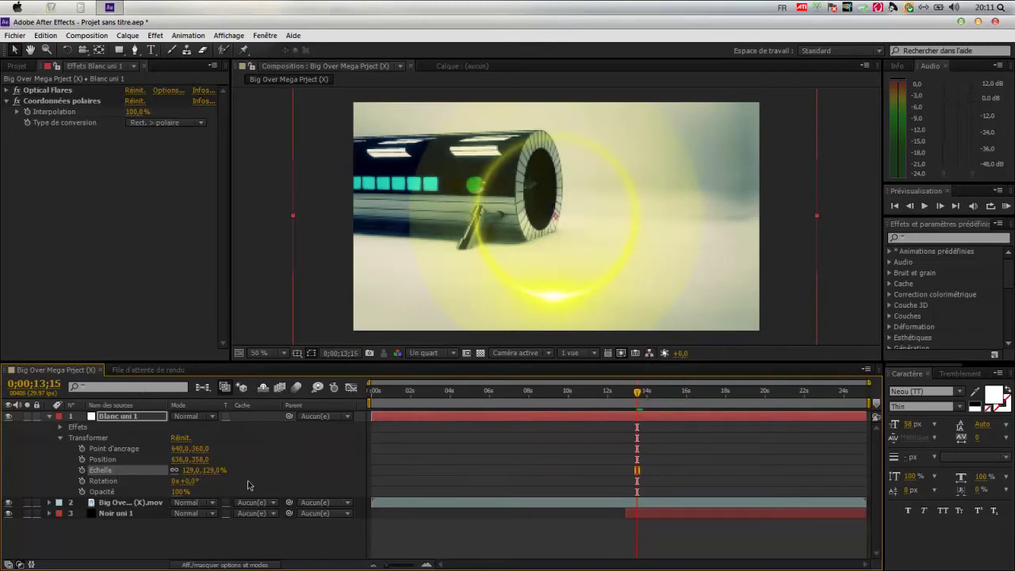
{"action": "left_click", "coordinate": [212, 473]}
{"action": "key", "text": "Return"}
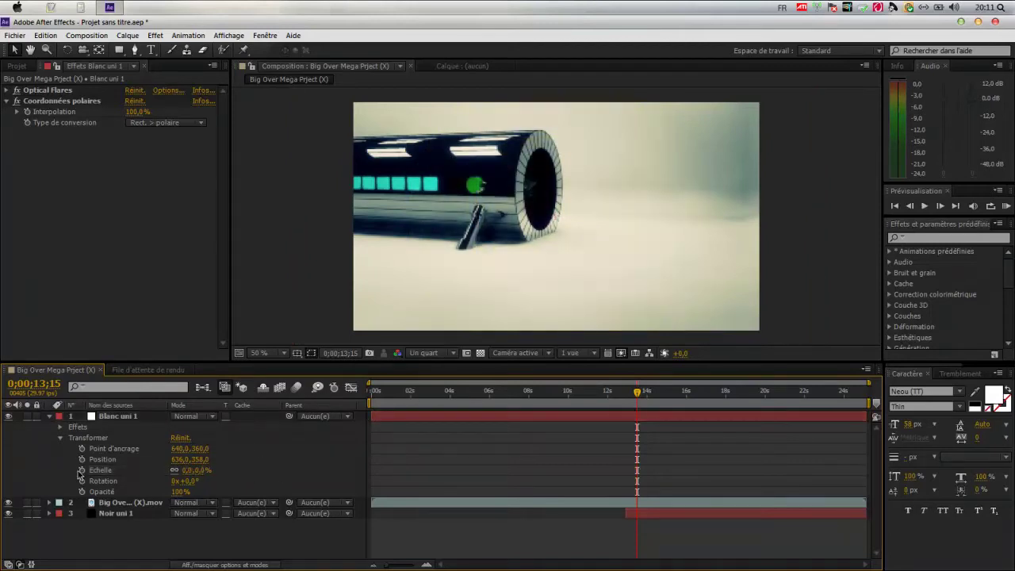
{"action": "left_click", "coordinate": [81, 471]}
Keyframe the flare solid's scale at 371% at 0;00;13;29 and at 556% three frames further on
{"action": "key", "text": "space"}
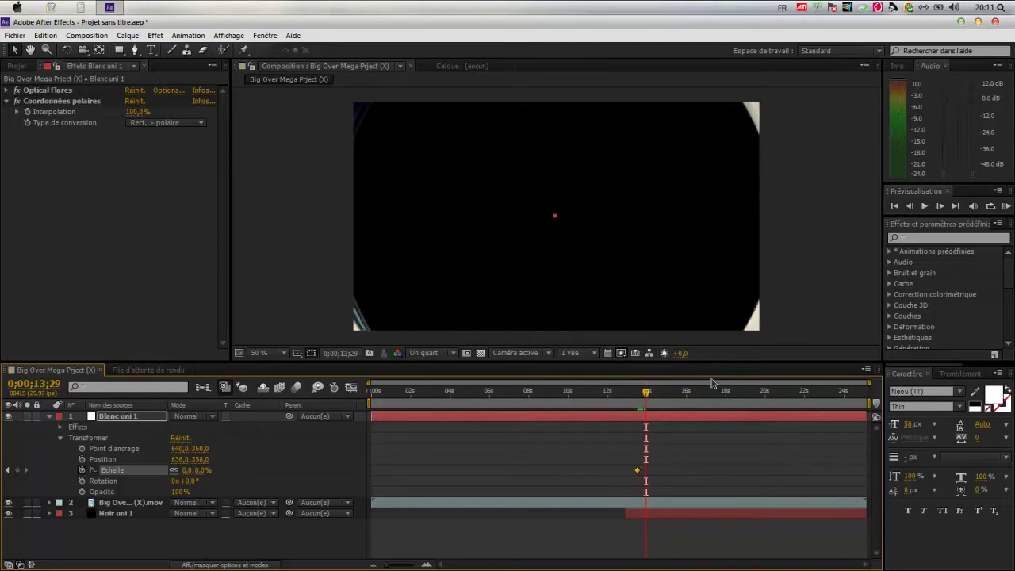
{"action": "key", "text": "Page_Up"}
{"action": "left_click_drag", "start_coordinate": [194, 470], "coordinate": [414, 446]}
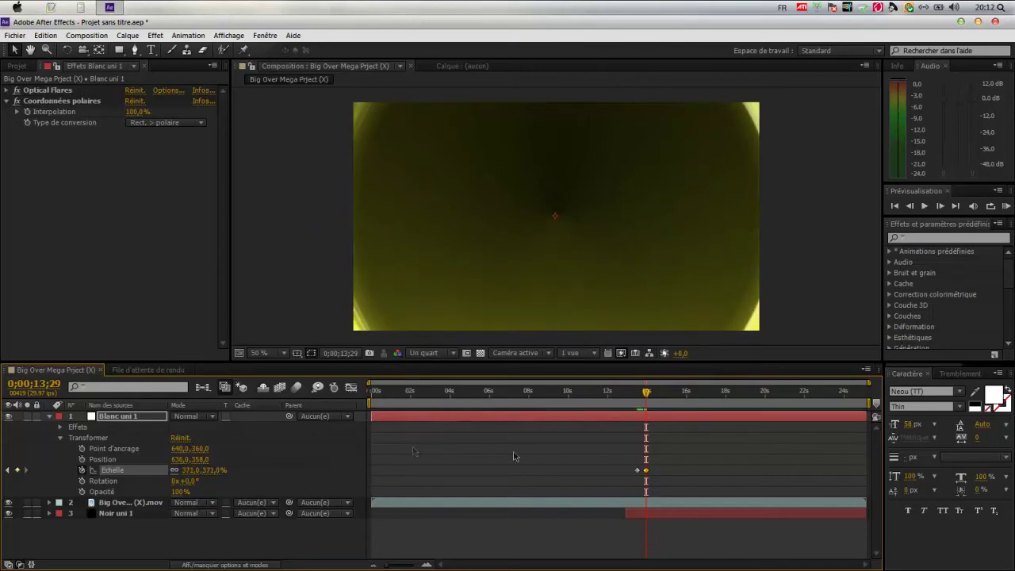
{"action": "key", "text": "Page_Down"}
{"action": "key", "text": "Page_Down"}
{"action": "key", "text": "Page_Down"}
{"action": "left_click_drag", "start_coordinate": [204, 470], "coordinate": [314, 458]}
Play and scrub through the transition to check the flare ring's growth against the wipe
{"action": "left_click_drag", "start_coordinate": [512, 387], "coordinate": [636, 395]}
{"action": "left_click", "coordinate": [924, 205]}
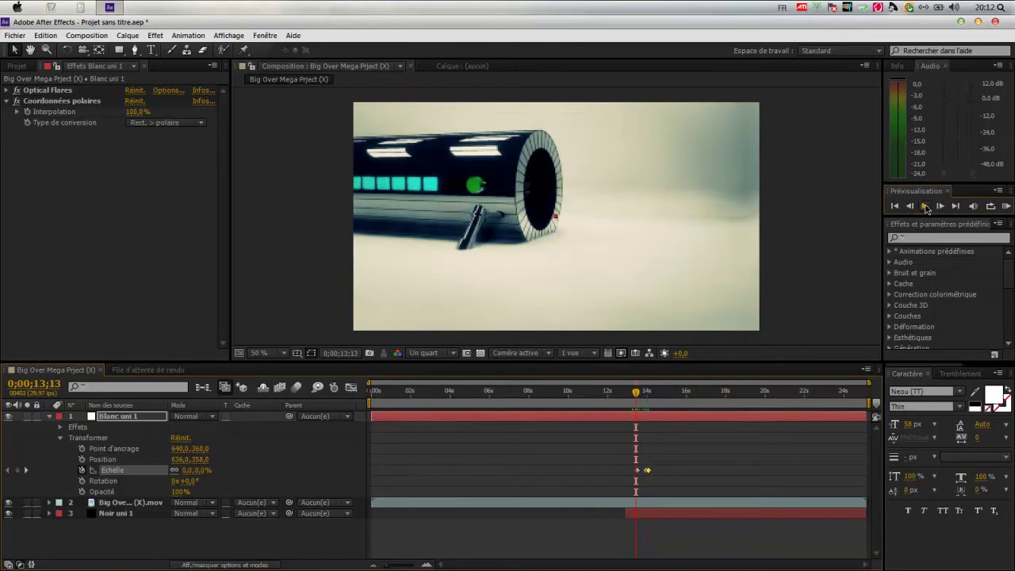
{"action": "left_click", "coordinate": [644, 411]}
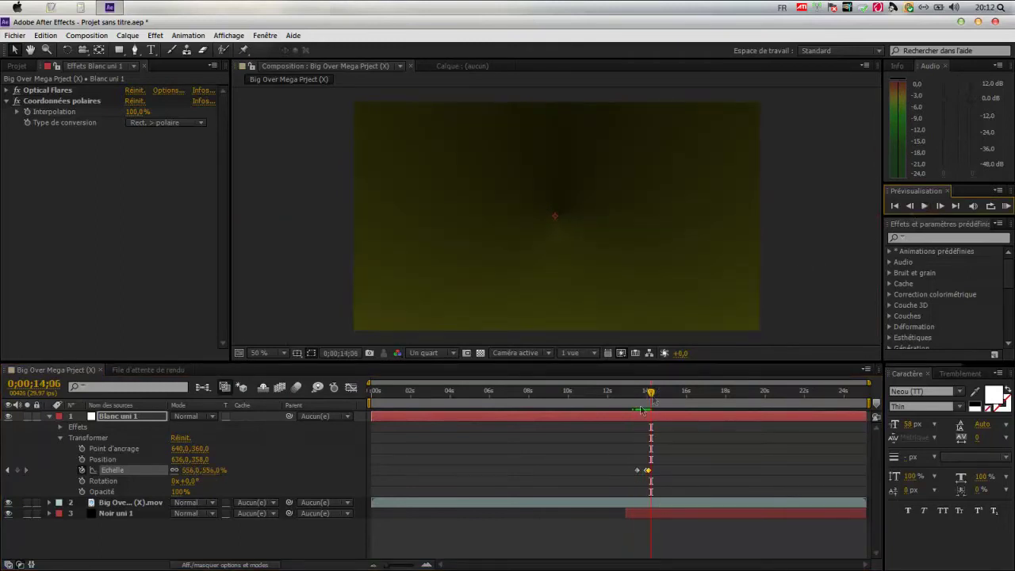
{"action": "left_click_drag", "start_coordinate": [650, 394], "coordinate": [640, 398]}
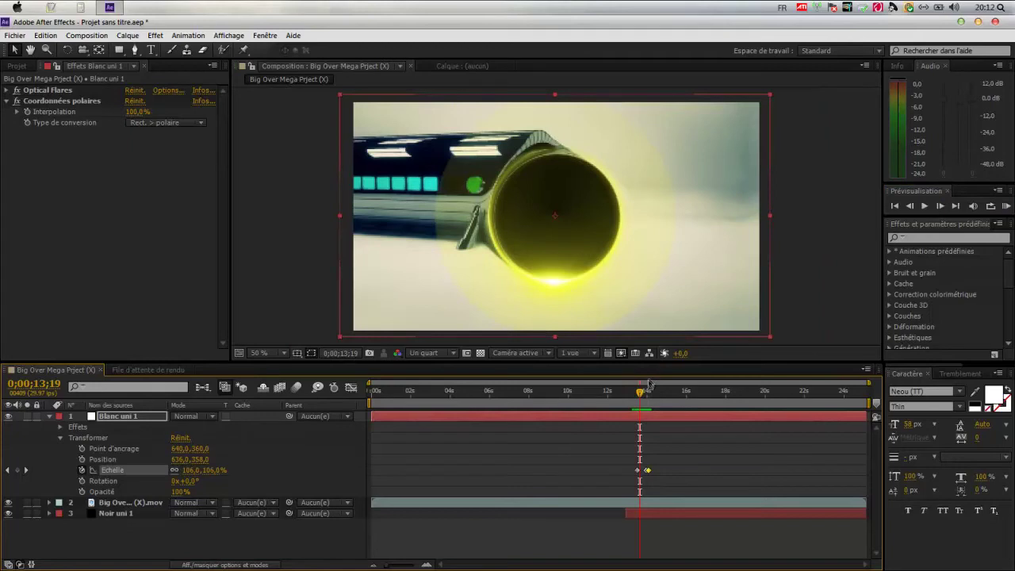
{"action": "left_click_drag", "start_coordinate": [640, 395], "coordinate": [653, 394]}
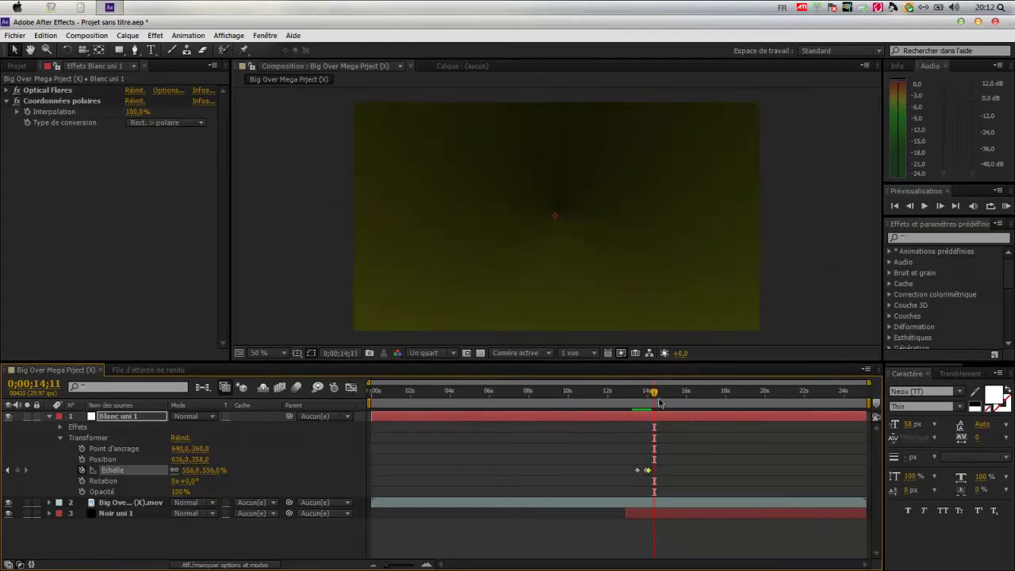
Keyframe the flare solid's opacity at 100% at 0;00;14;02 and at 0% one frame further on, then collapse the layer
{"action": "left_click_drag", "start_coordinate": [652, 394], "coordinate": [649, 392]}
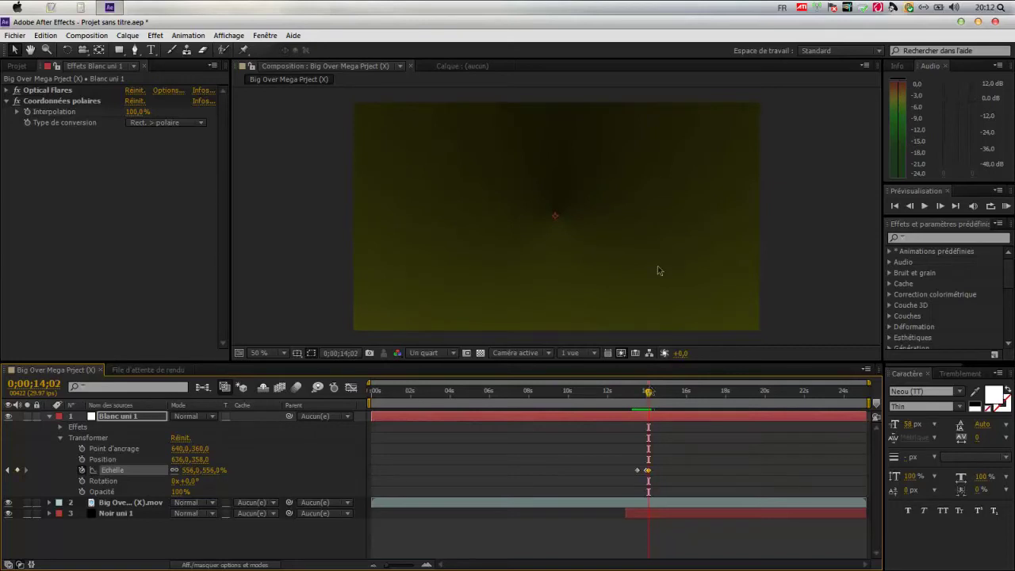
{"action": "left_click", "coordinate": [82, 492]}
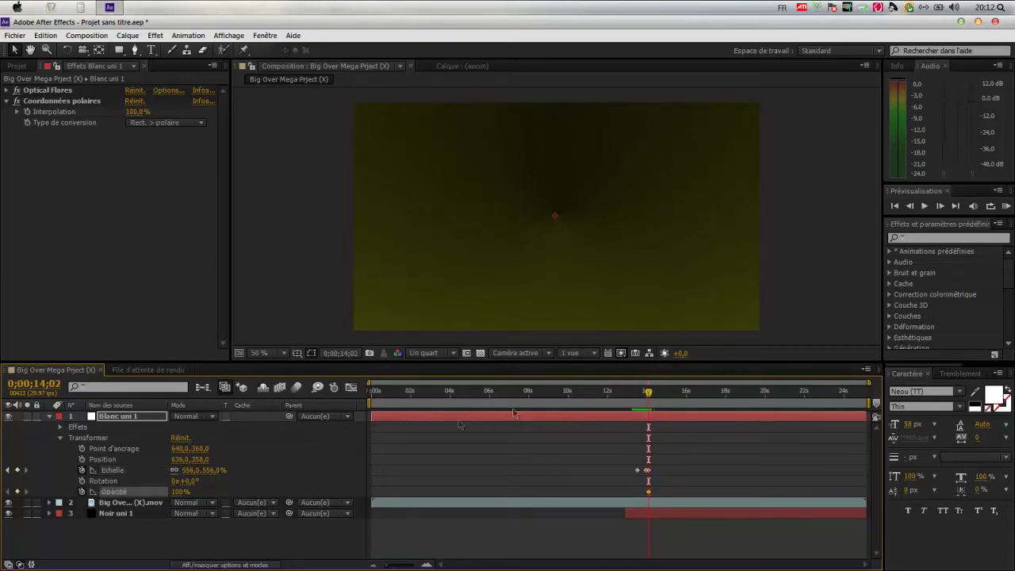
{"action": "key", "text": "Page_Down"}
{"action": "left_click_drag", "start_coordinate": [181, 491], "coordinate": [119, 493]}
{"action": "mouse_move", "coordinate": [649, 390]}
{"action": "left_mouse_down"}
{"action": "mouse_move", "coordinate": [639, 397]}
{"action": "mouse_move", "coordinate": [651, 394]}
{"action": "left_mouse_up"}
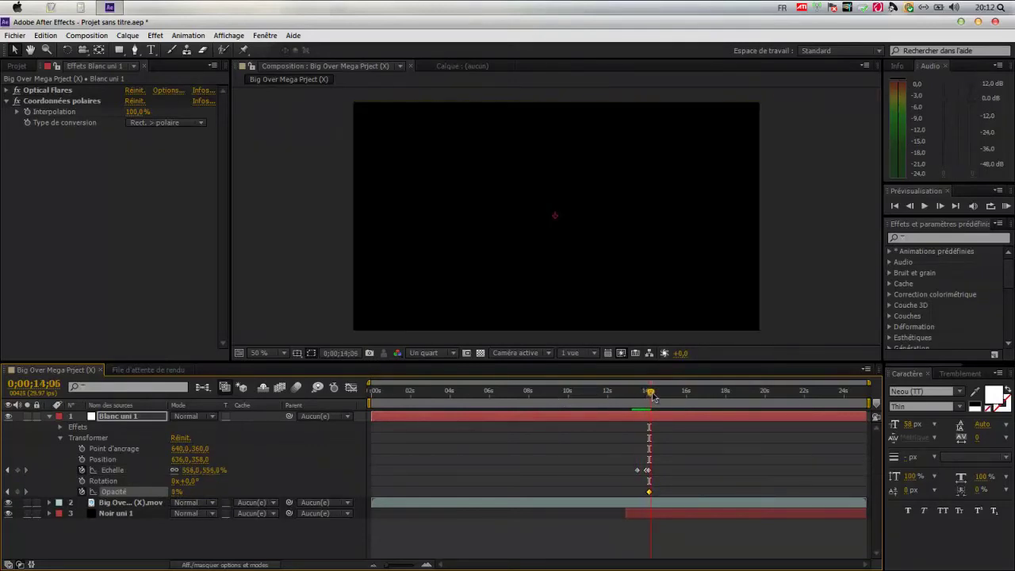
{"action": "left_click", "coordinate": [49, 416]}
{"action": "left_click", "coordinate": [154, 498]}
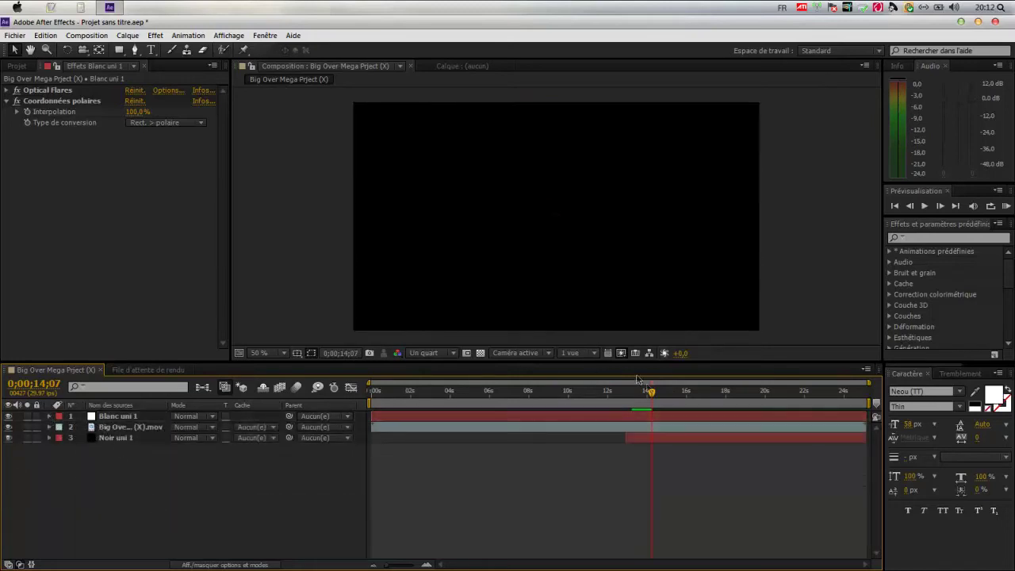
Duplicate the Blanc uni 1 flare layer with the playhead at 0;00;13;22
{"action": "left_click_drag", "start_coordinate": [651, 394], "coordinate": [643, 396]}
{"action": "left_click", "coordinate": [114, 417]}
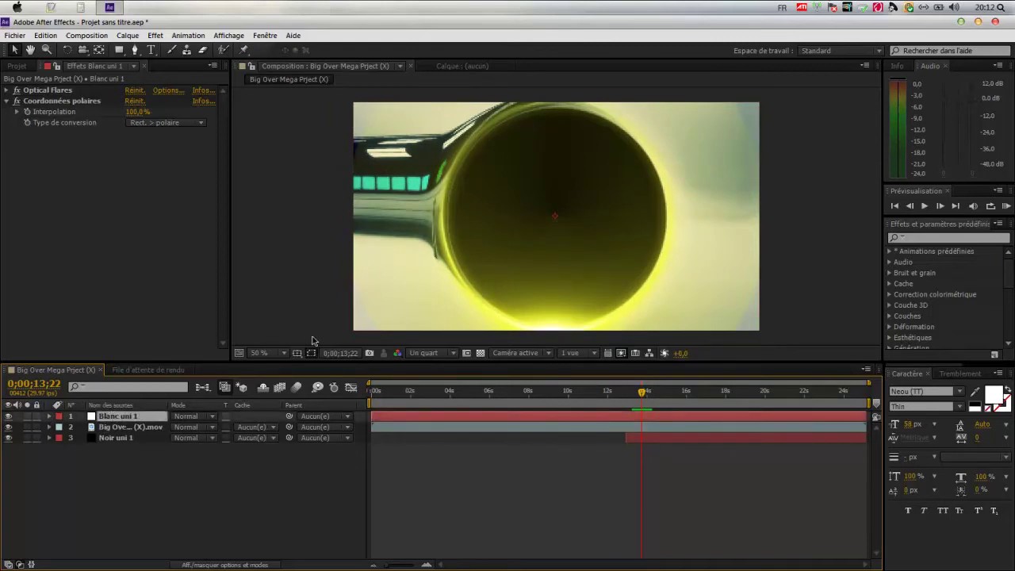
{"action": "key", "text": "ctrl+d"}
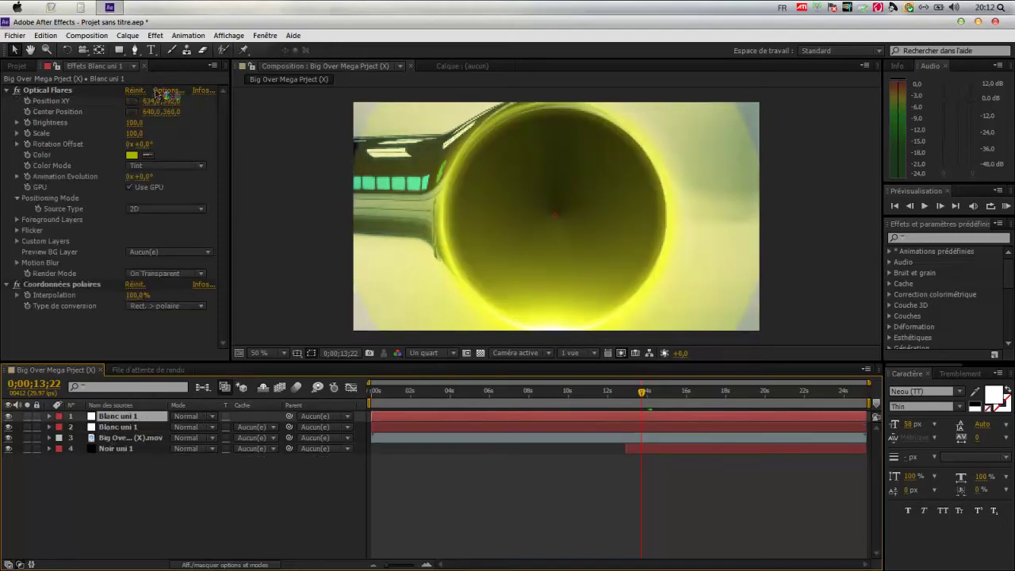
In the duplicate's Optical Flares options, set the Streak's scale to 42.5, reduce the Glow's scale slightly and accept the design
{"action": "left_click", "coordinate": [167, 90]}
{"action": "left_click", "coordinate": [115, 425]}
{"action": "left_click_drag", "start_coordinate": [190, 433], "coordinate": [98, 446]}
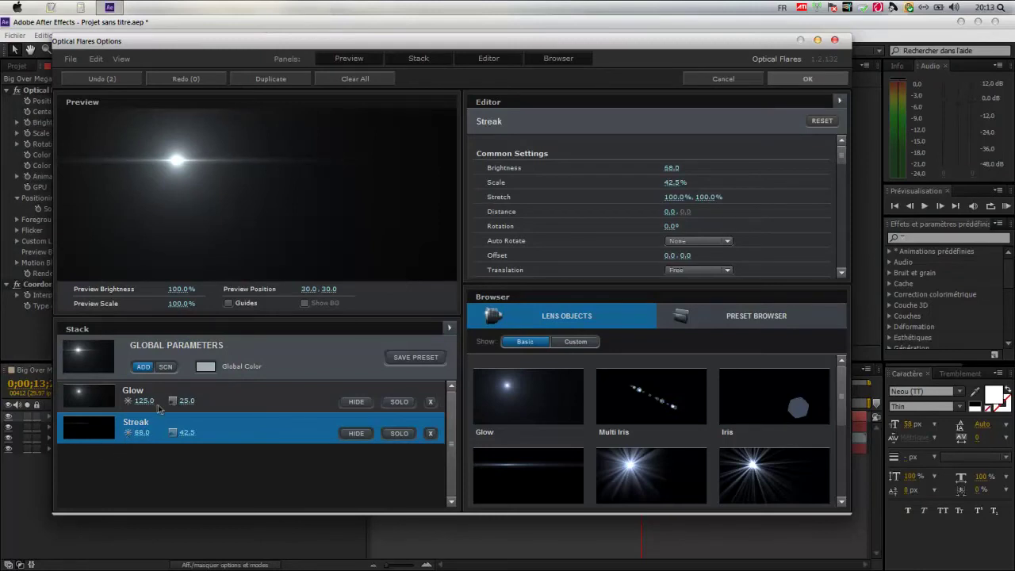
{"action": "left_click_drag", "start_coordinate": [188, 401], "coordinate": [181, 401]}
{"action": "left_click", "coordinate": [817, 77]}
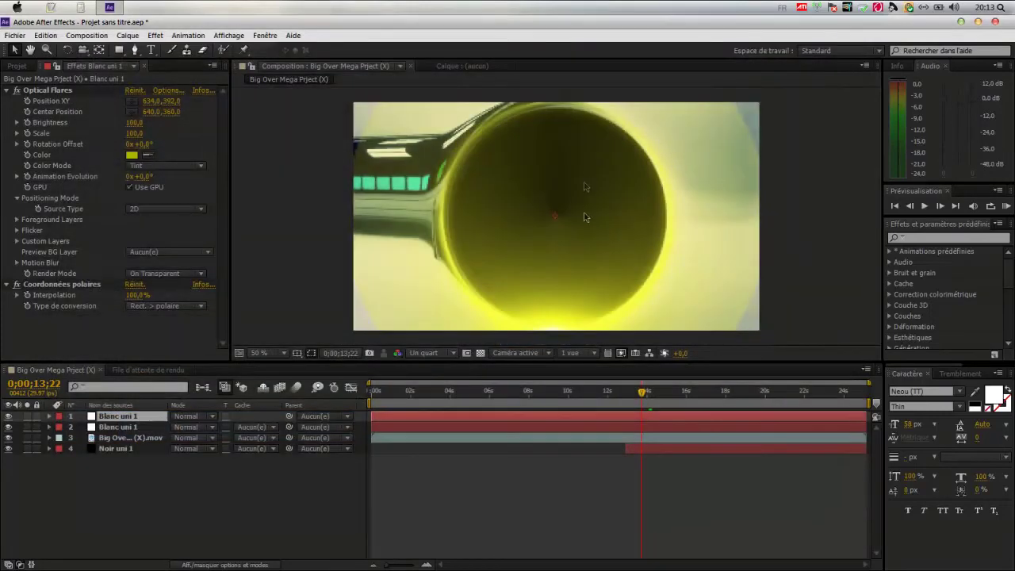
Rotate the duplicated flare layer by about 178° so its hotspot sits opposite the original, and check it at 0;00;13;20
{"action": "left_click", "coordinate": [49, 415]}
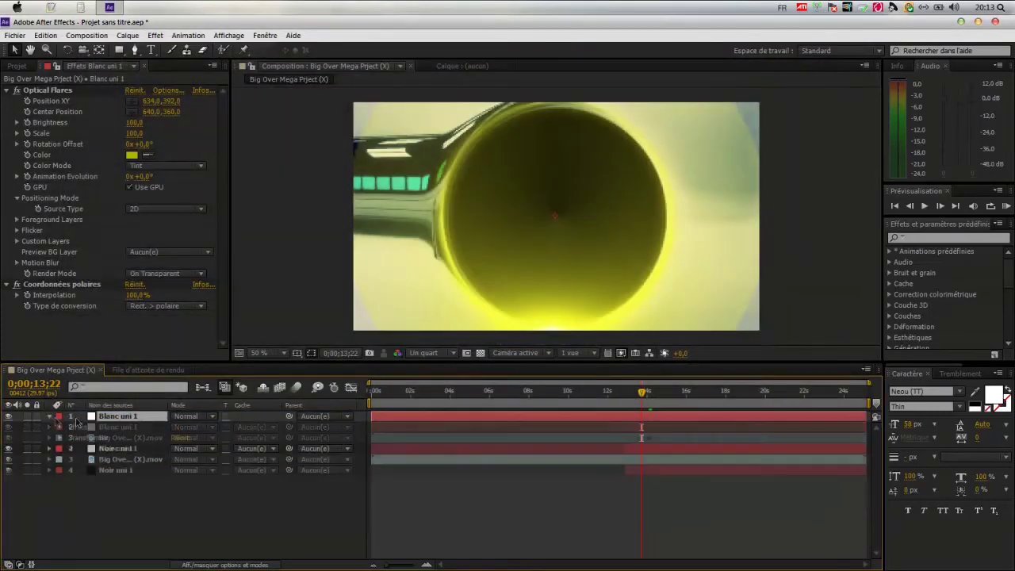
{"action": "left_click", "coordinate": [61, 438]}
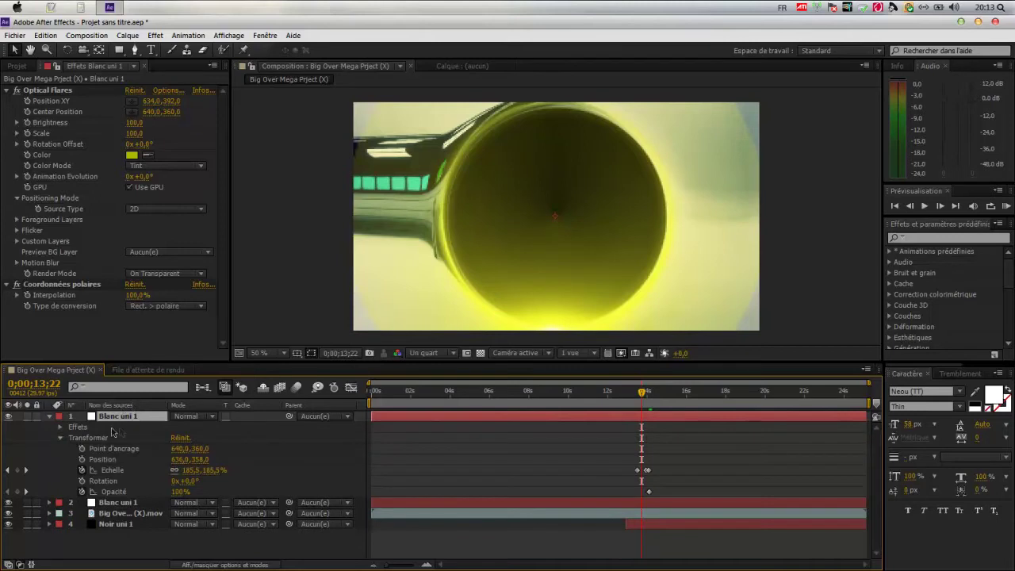
{"action": "left_click_drag", "start_coordinate": [190, 481], "coordinate": [294, 475]}
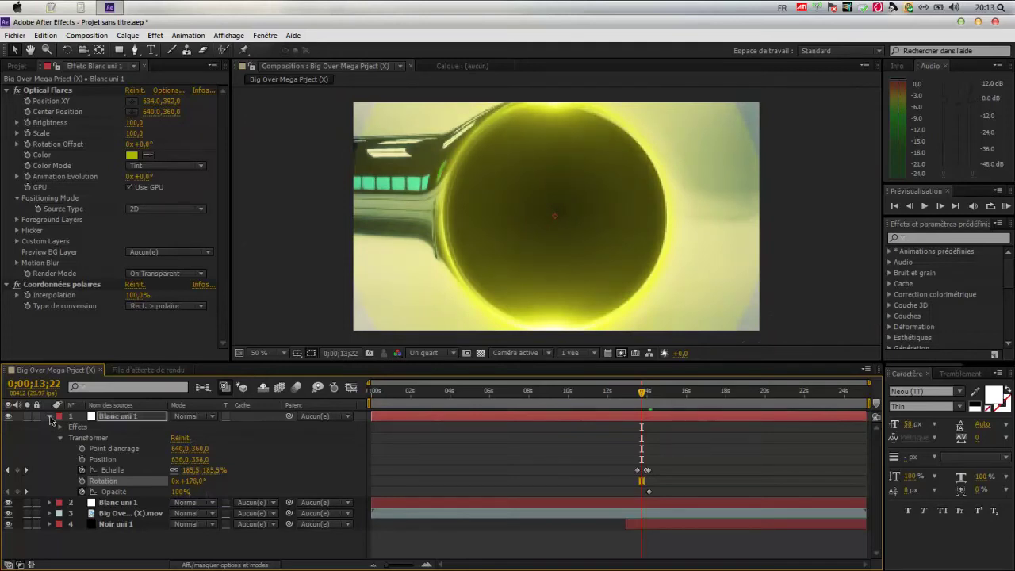
{"action": "left_click", "coordinate": [49, 417]}
{"action": "left_click_drag", "start_coordinate": [642, 392], "coordinate": [641, 393]}
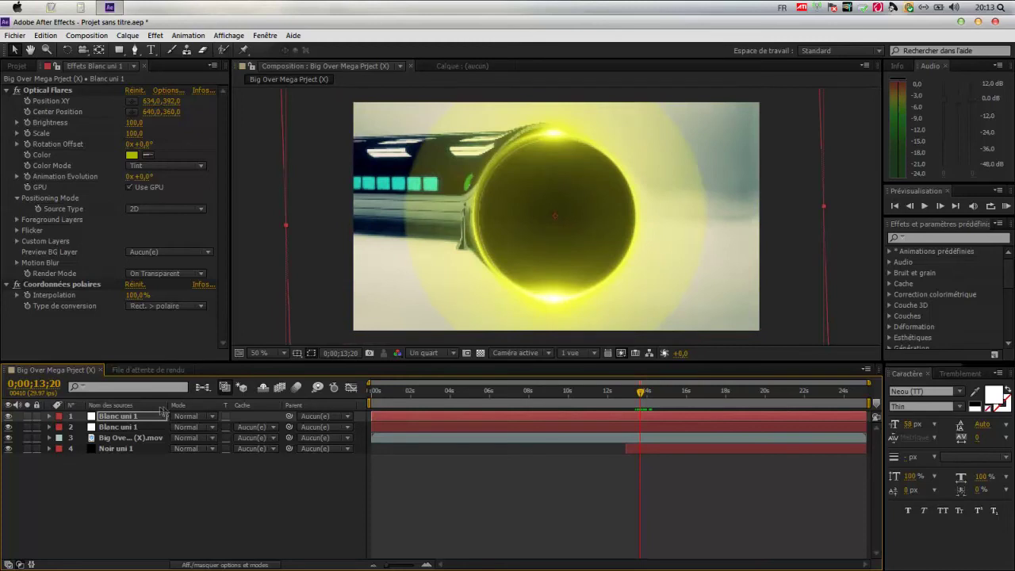
Duplicate the top Blanc uni 1 flare layer and rotate the copy to 268° to add a hotspot on the ring's right side
{"action": "left_click", "coordinate": [121, 417]}
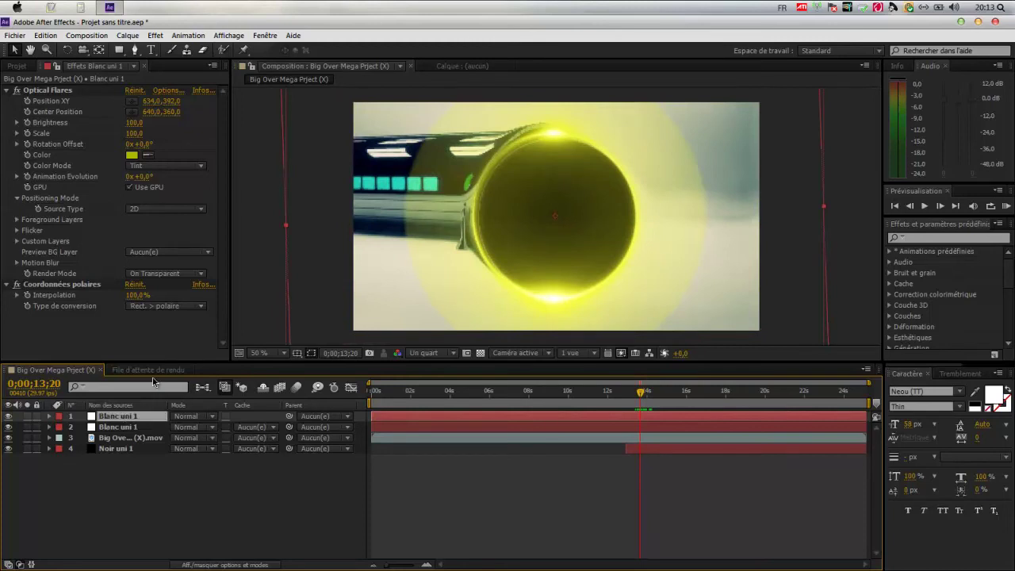
{"action": "key", "text": "super+d"}
{"action": "left_click", "coordinate": [50, 416]}
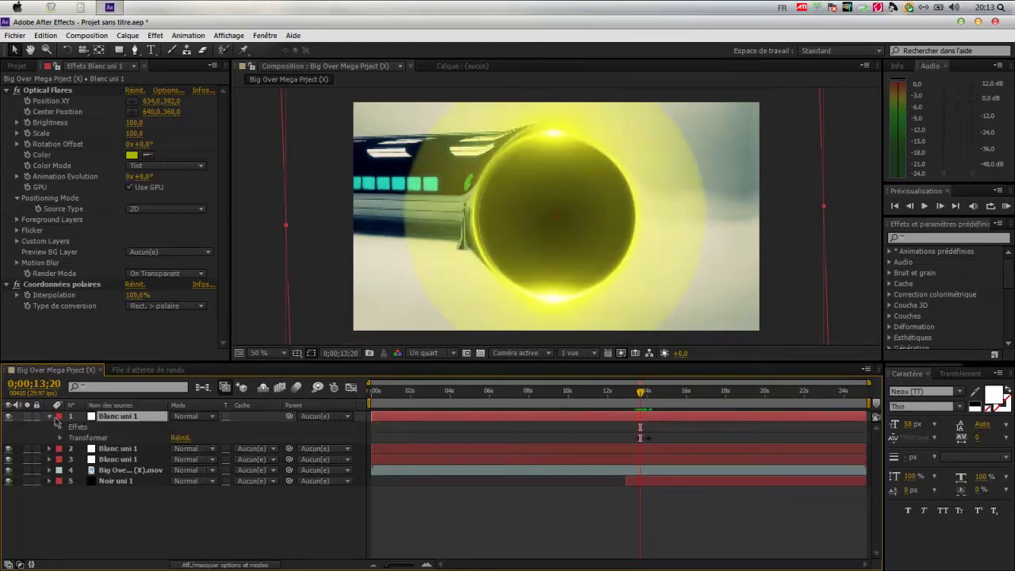
{"action": "left_click", "coordinate": [61, 438]}
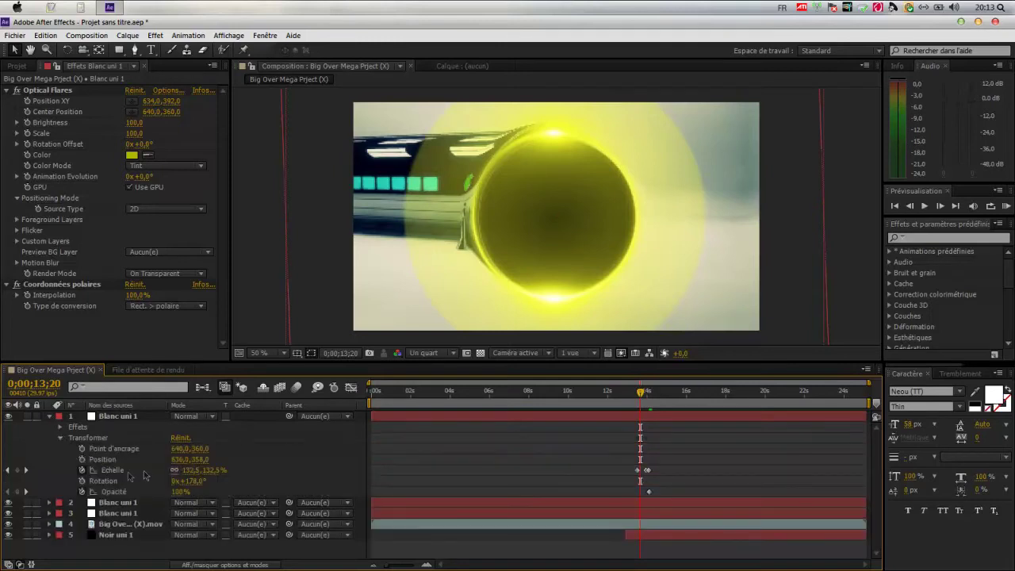
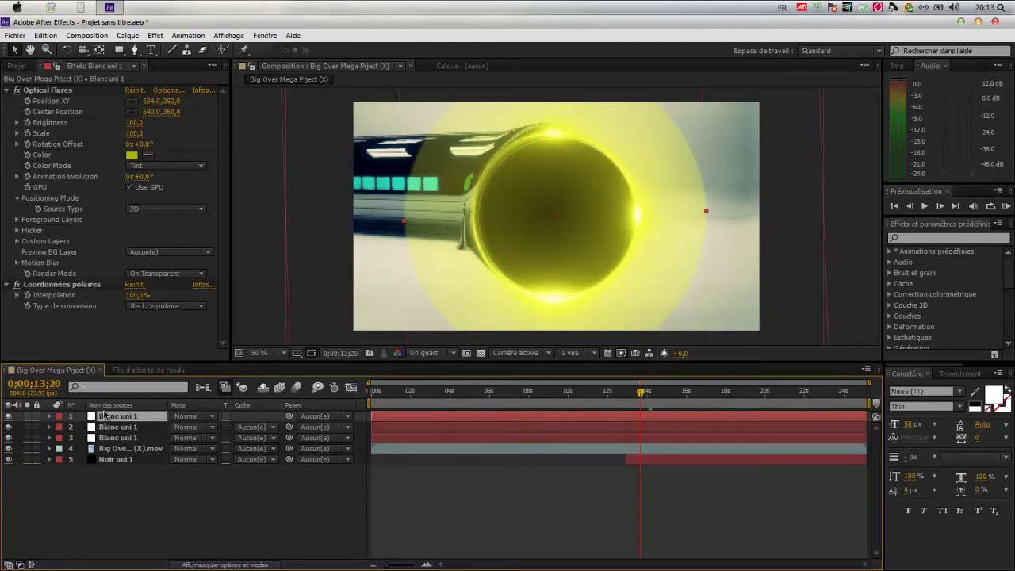
Duplicate the flare layer once more, rotate the copy to about 1x+86° for a hotspot on the ring's left side, and collapse it
{"action": "key", "text": "super+d"}
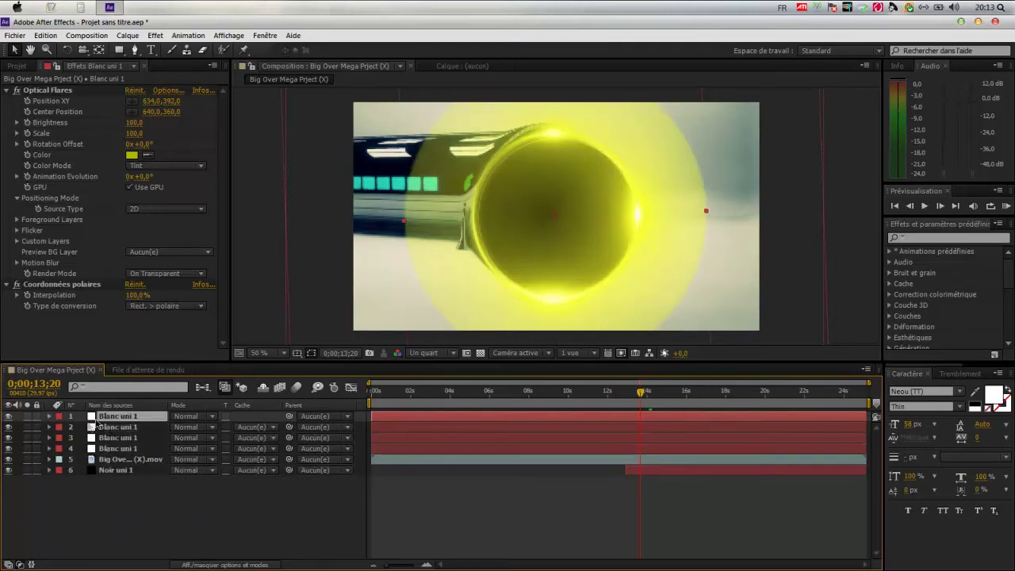
{"action": "left_click", "coordinate": [50, 416]}
{"action": "left_click", "coordinate": [61, 438]}
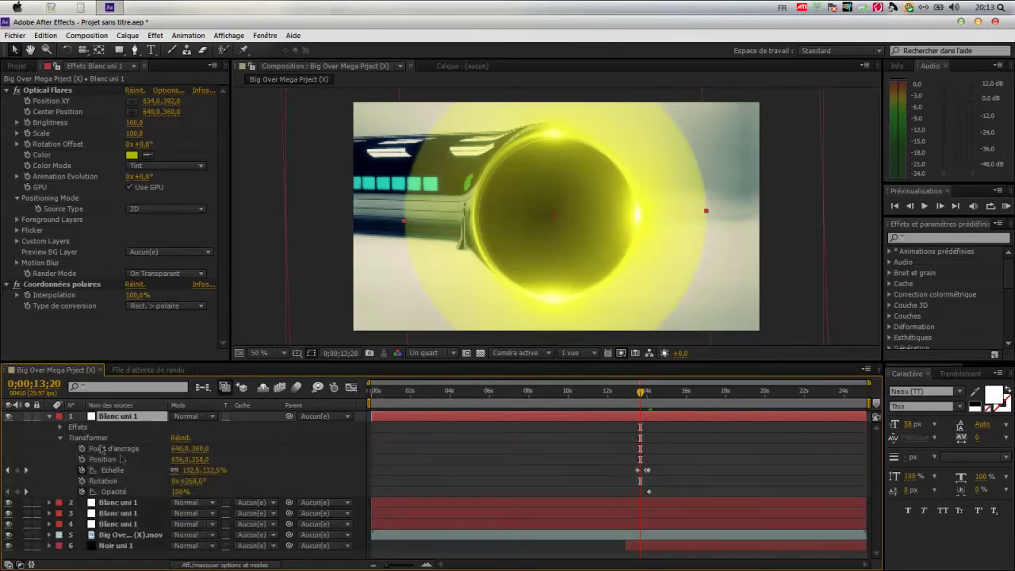
{"action": "left_click_drag", "start_coordinate": [178, 485], "coordinate": [298, 473]}
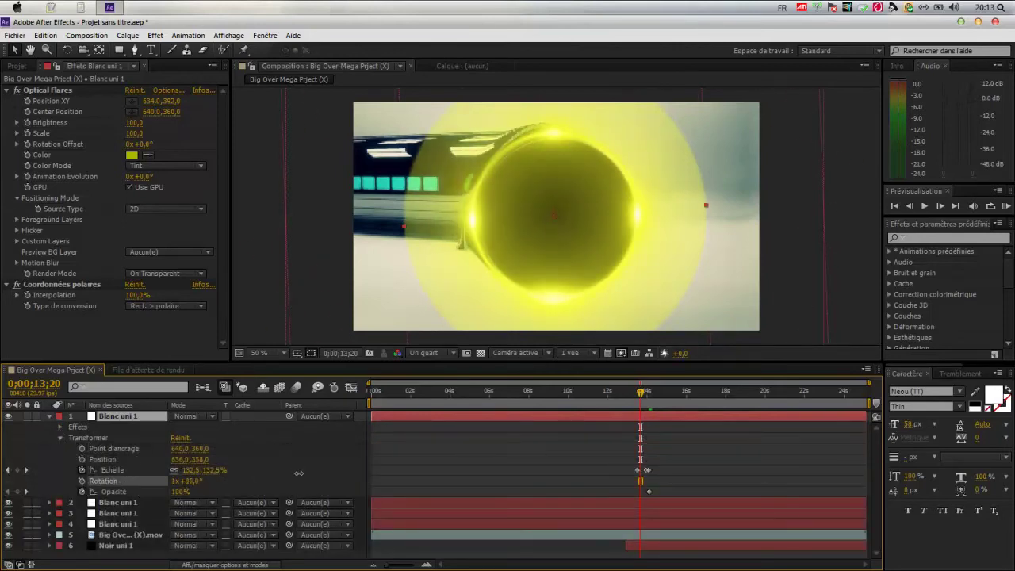
{"action": "mouse_move", "coordinate": [640, 392]}
{"action": "left_mouse_down"}
{"action": "mouse_move", "coordinate": [654, 394]}
{"action": "mouse_move", "coordinate": [636, 395]}
{"action": "left_mouse_up"}
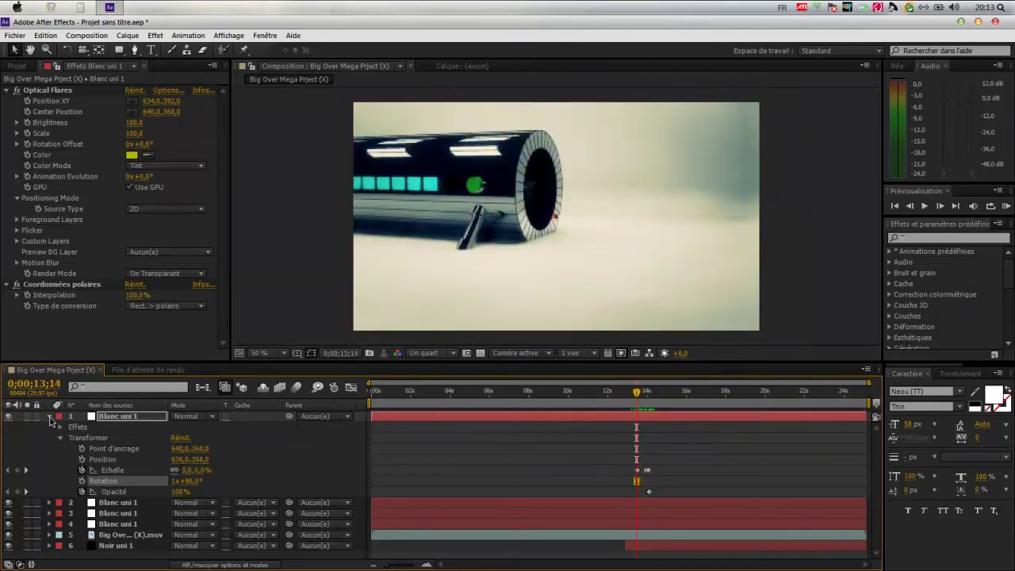
{"action": "left_click", "coordinate": [49, 416]}
Create a text box across the middle of the frame containing YOUTUBE.COM/*****
{"action": "left_click", "coordinate": [150, 49]}
{"action": "left_click_drag", "start_coordinate": [405, 162], "coordinate": [727, 240]}
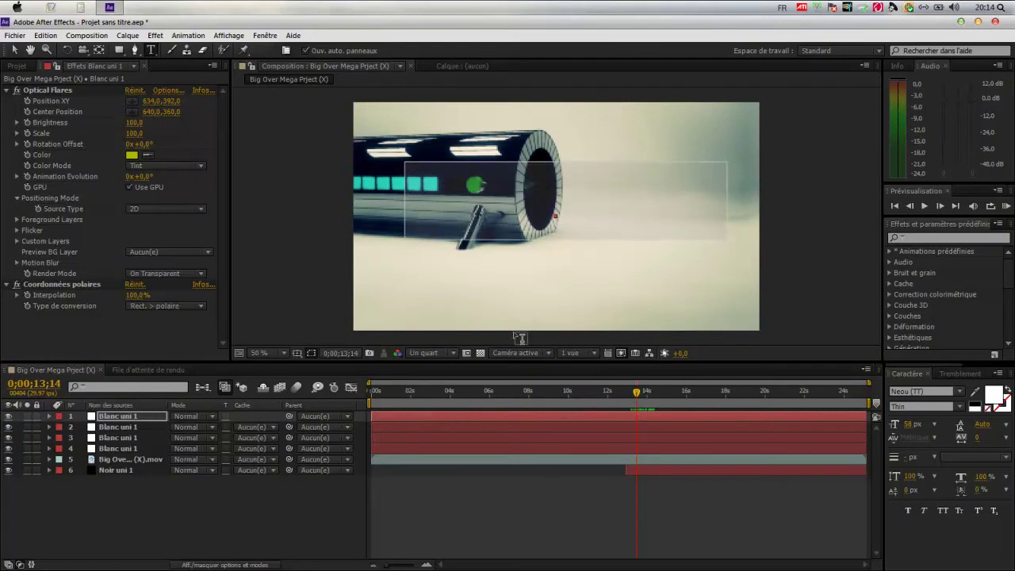
{"action": "left_click", "coordinate": [480, 187]}
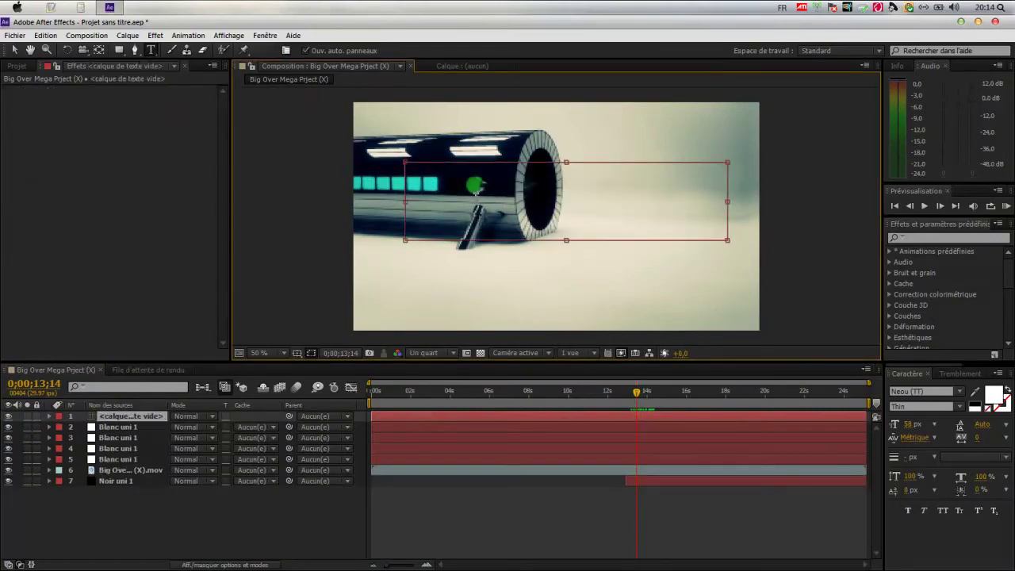
{"action": "type", "text": "YOUTUBE.COM/"}
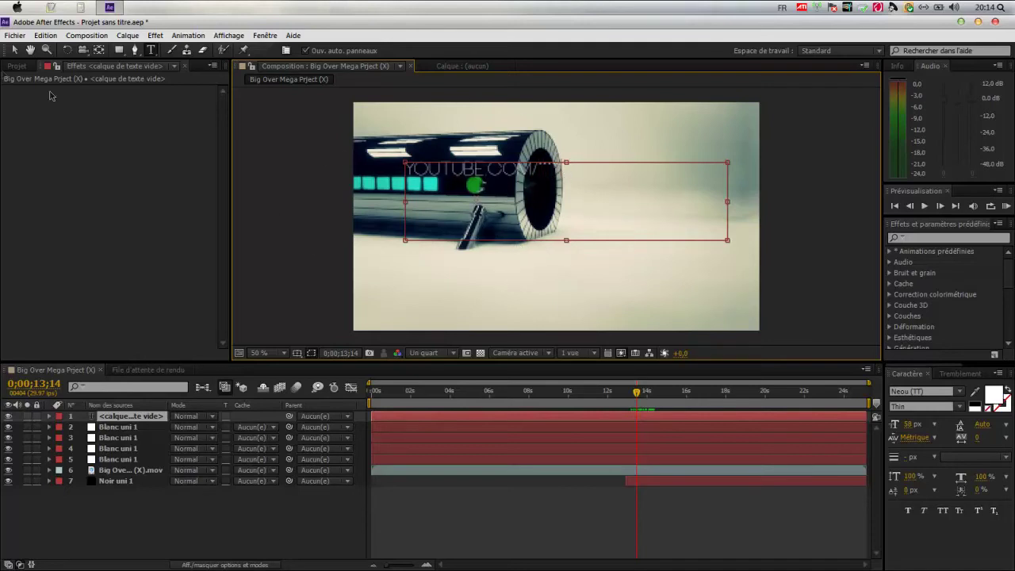
{"action": "left_click", "coordinate": [14, 51]}
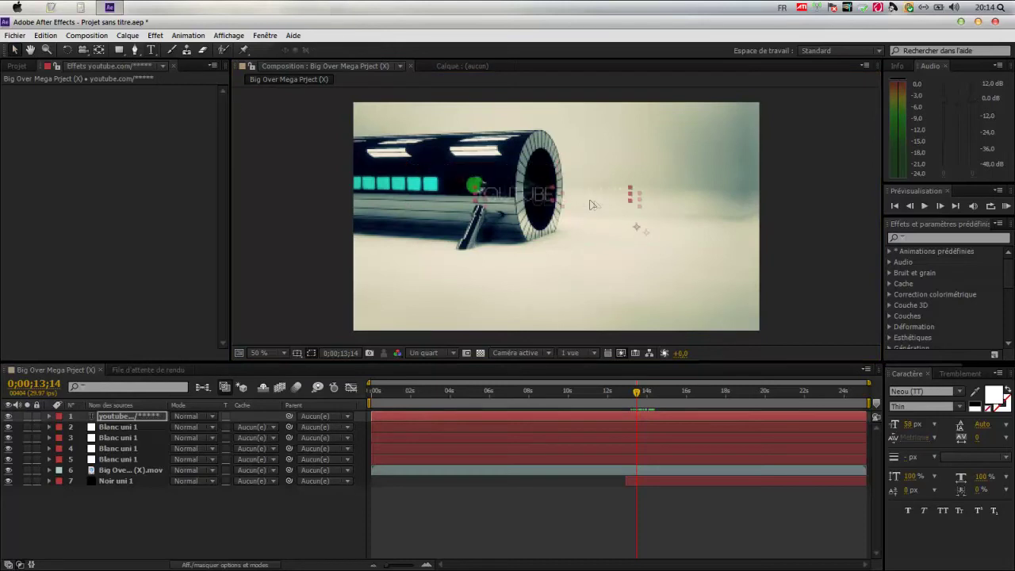
Enlarge the YouTube text and centre it in the black frame at 0;00;14;14
{"action": "left_click_drag", "start_coordinate": [640, 396], "coordinate": [656, 397]}
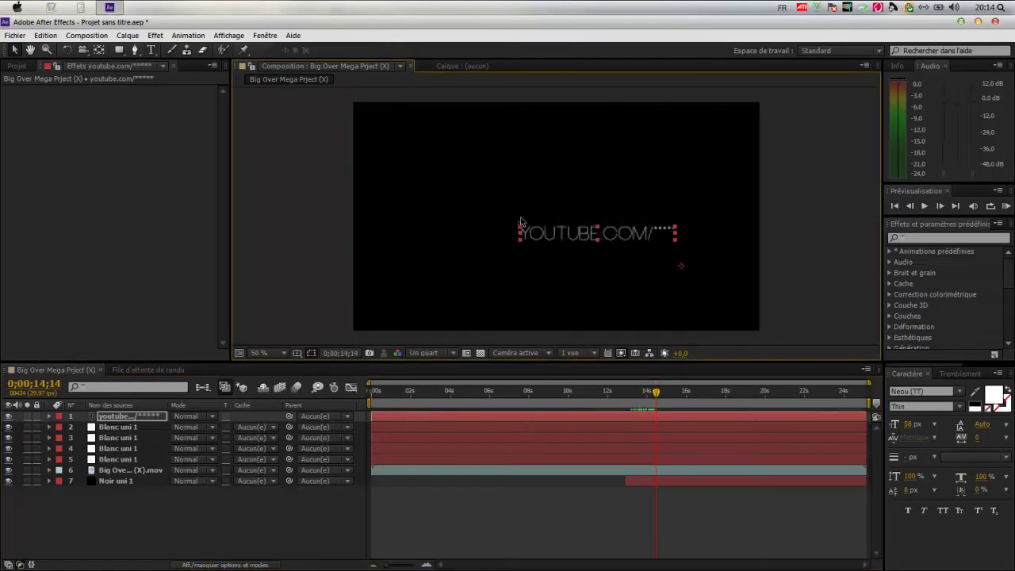
{"action": "left_click", "coordinate": [521, 233]}
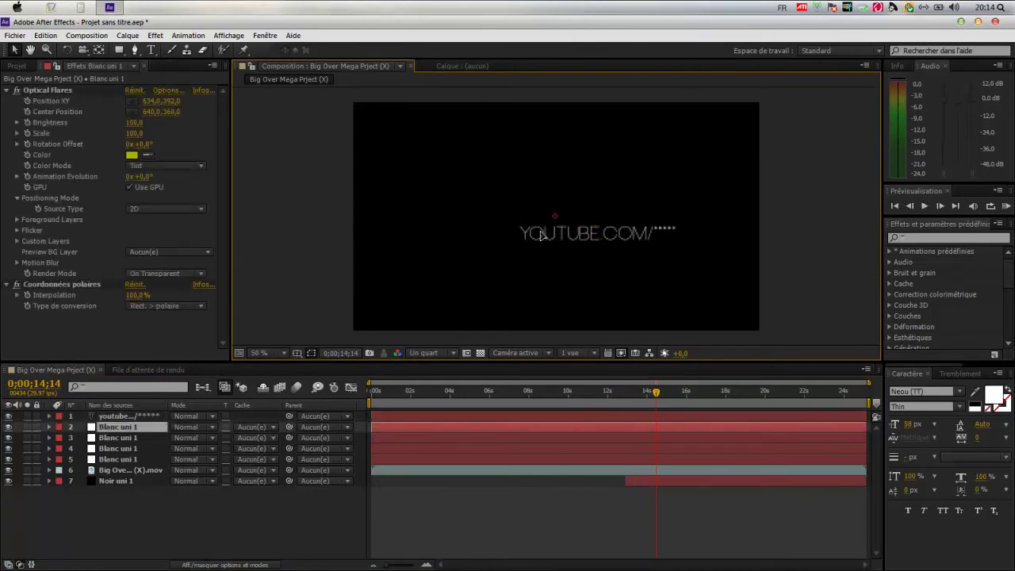
{"action": "left_click", "coordinate": [163, 418]}
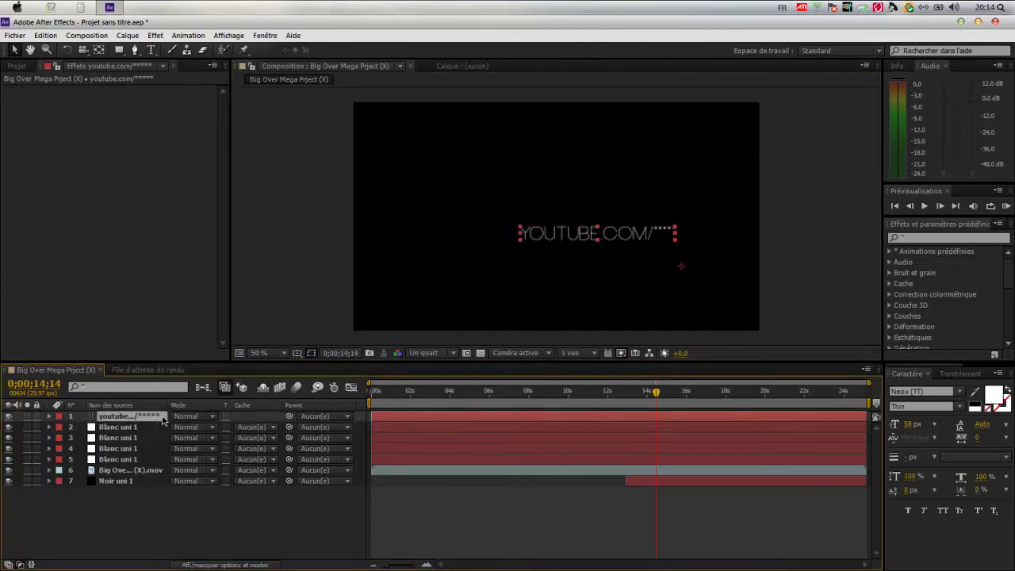
{"action": "left_click_drag", "start_coordinate": [521, 231], "coordinate": [426, 211]}
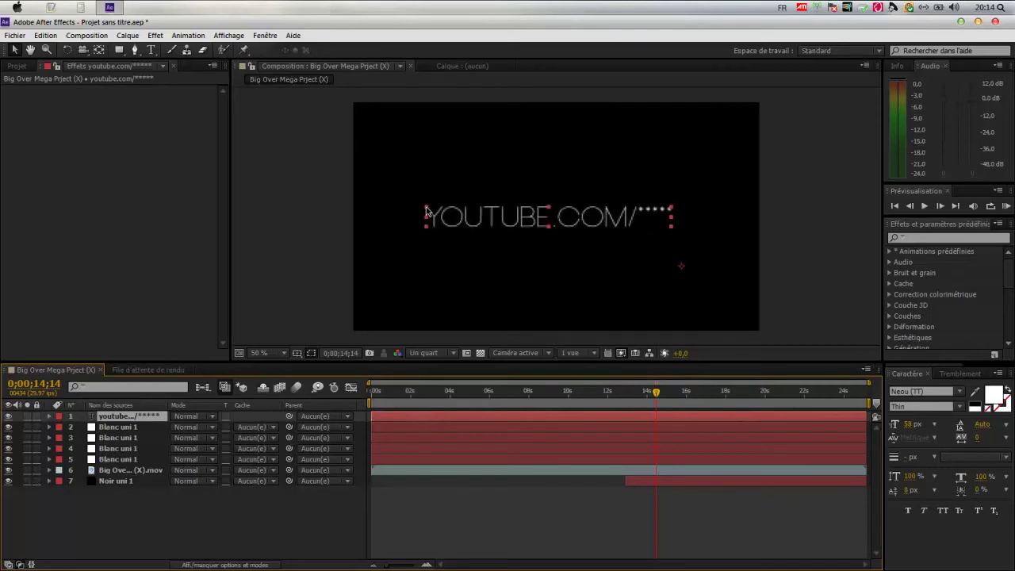
{"action": "left_click_drag", "start_coordinate": [489, 216], "coordinate": [500, 211]}
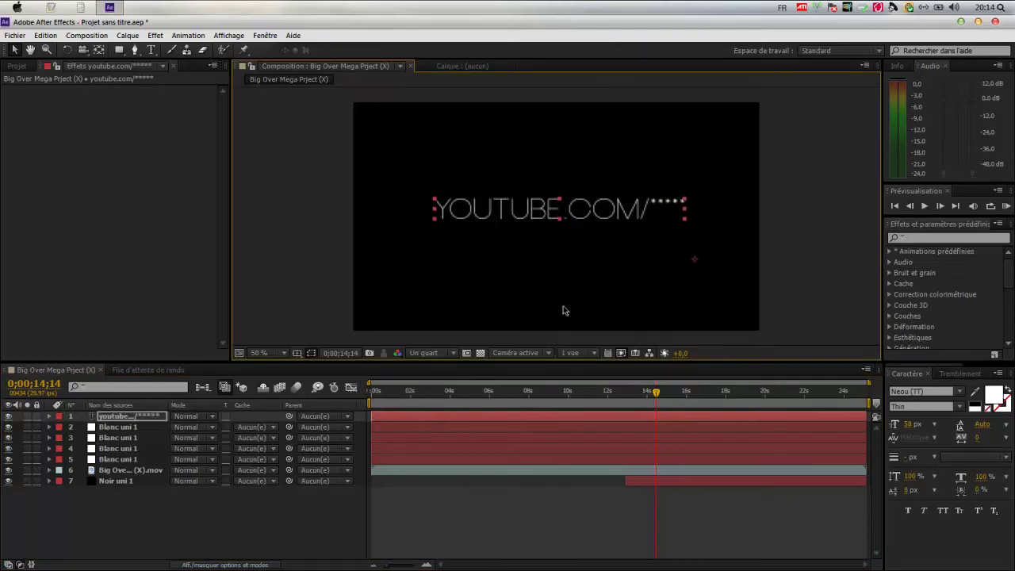
Apply the CC Radial ScaleWipe effect to the YouTube text layer with the playhead at 0;00;13;21
{"action": "left_click_drag", "start_coordinate": [657, 392], "coordinate": [641, 399]}
{"action": "left_click", "coordinate": [155, 36]}
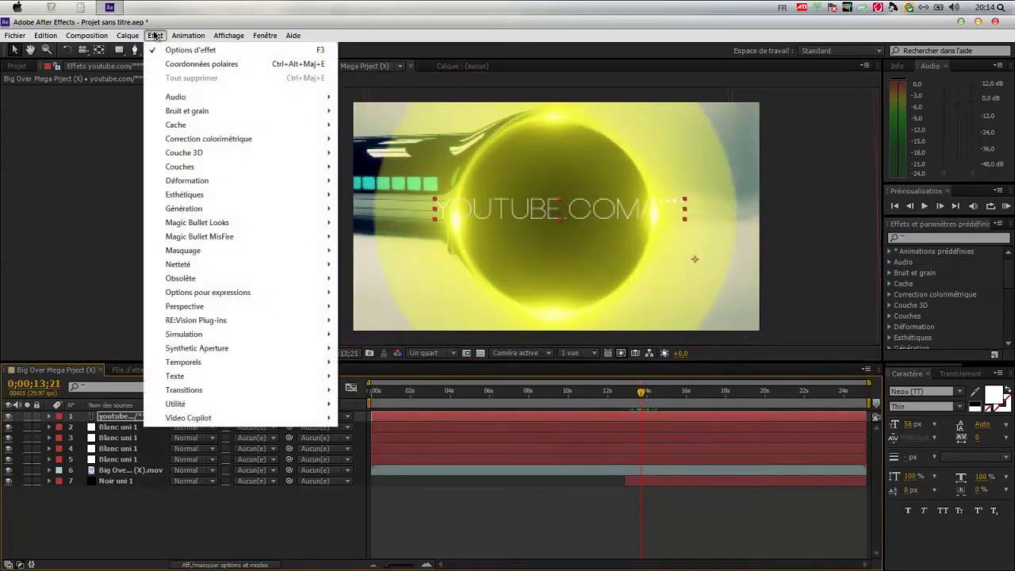
{"action": "mouse_move", "coordinate": [256, 394]}
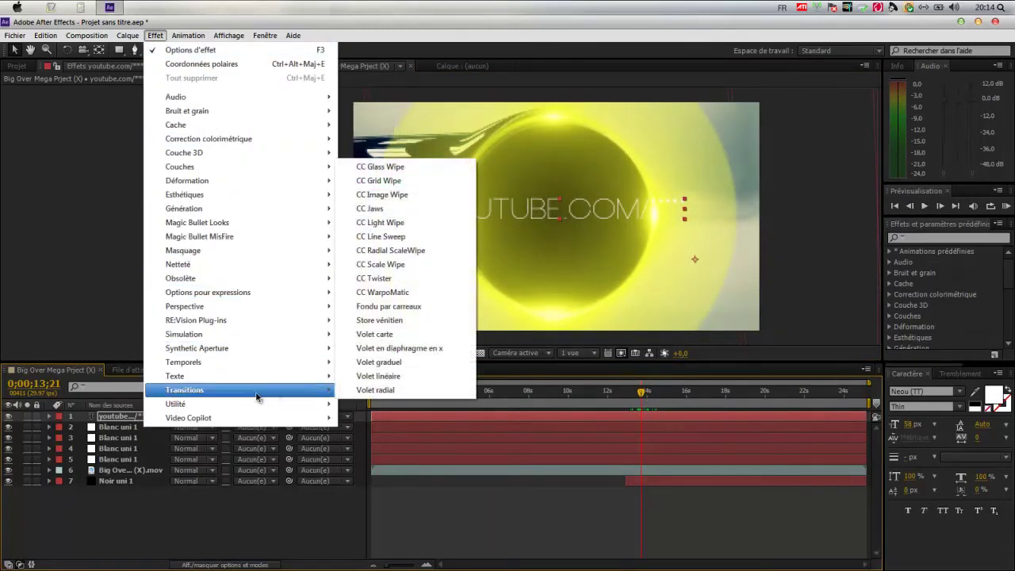
{"action": "left_click", "coordinate": [402, 251]}
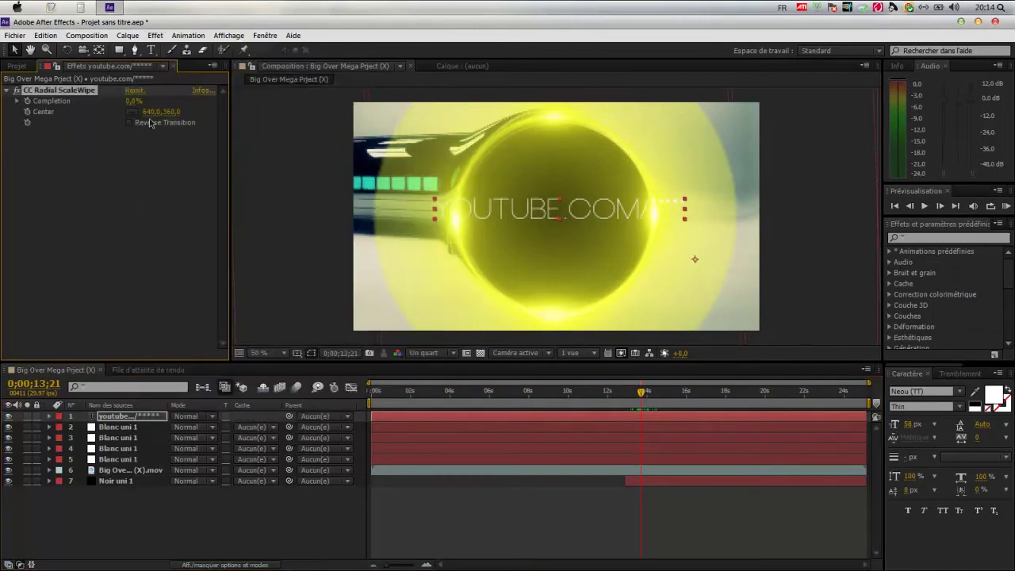
Try keyframing the text wipe's Completion from 0% at 0;00;13;15 to 100% at 0;00;14;00 with Reverse Transition, and clear those settings
{"action": "left_click_drag", "start_coordinate": [640, 394], "coordinate": [636, 397]}
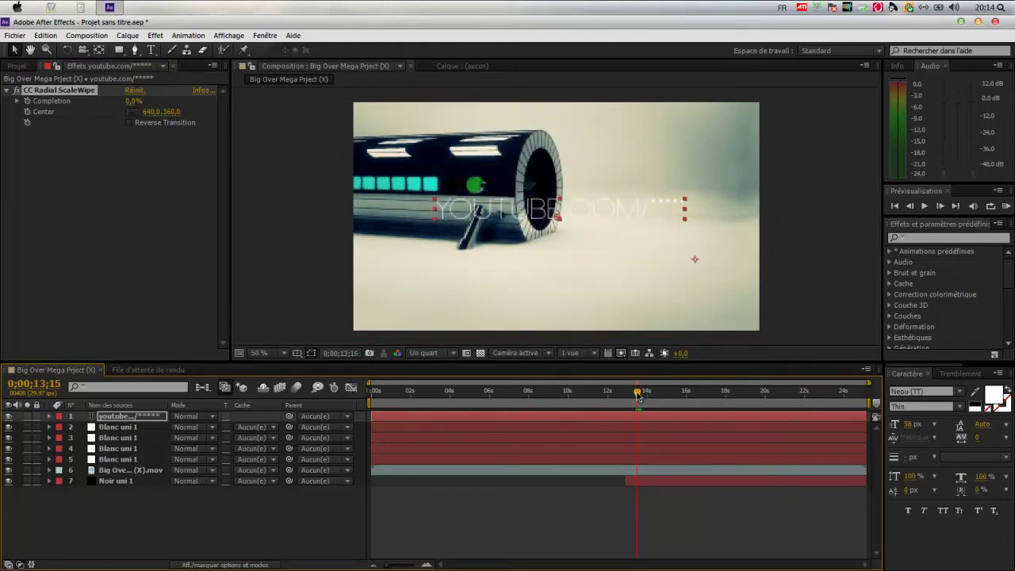
{"action": "left_click", "coordinate": [27, 102]}
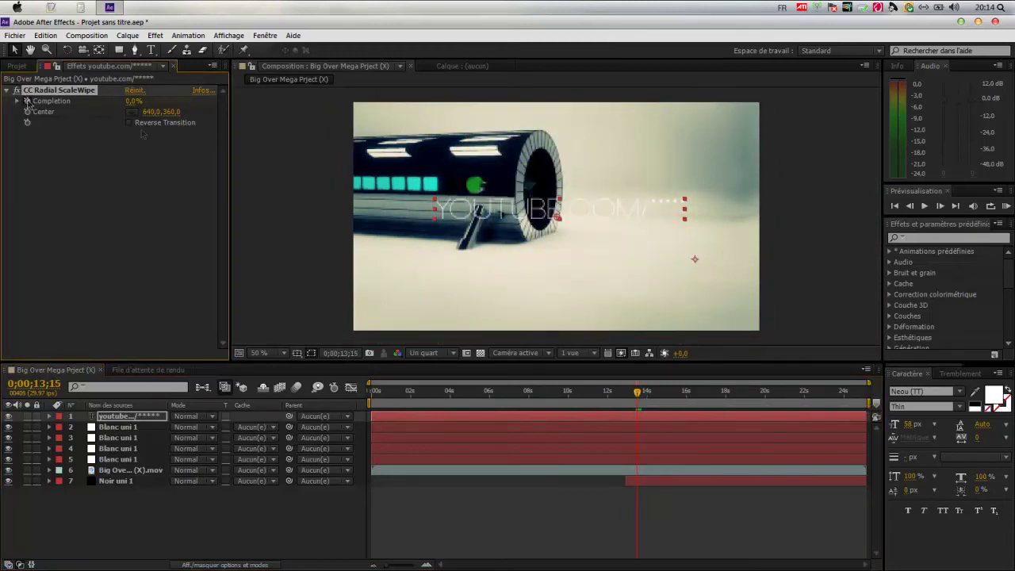
{"action": "key", "text": "space"}
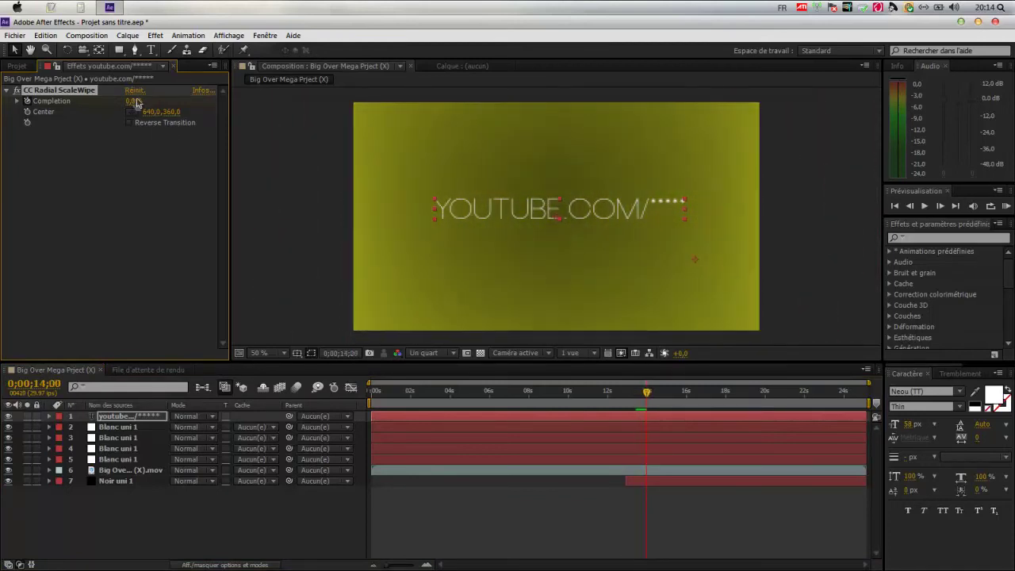
{"action": "left_click_drag", "start_coordinate": [129, 102], "coordinate": [195, 91]}
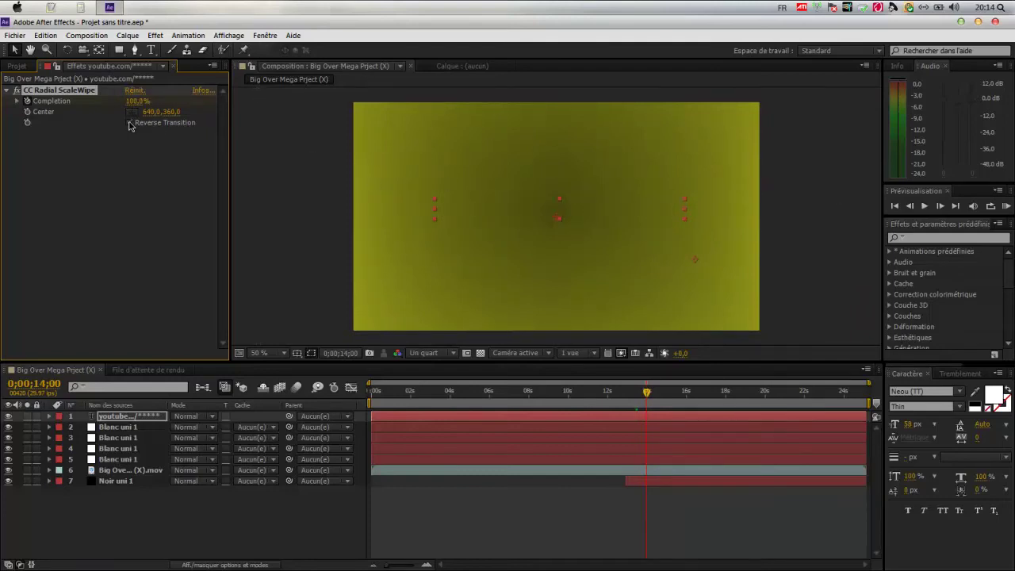
{"action": "left_click", "coordinate": [141, 214]}
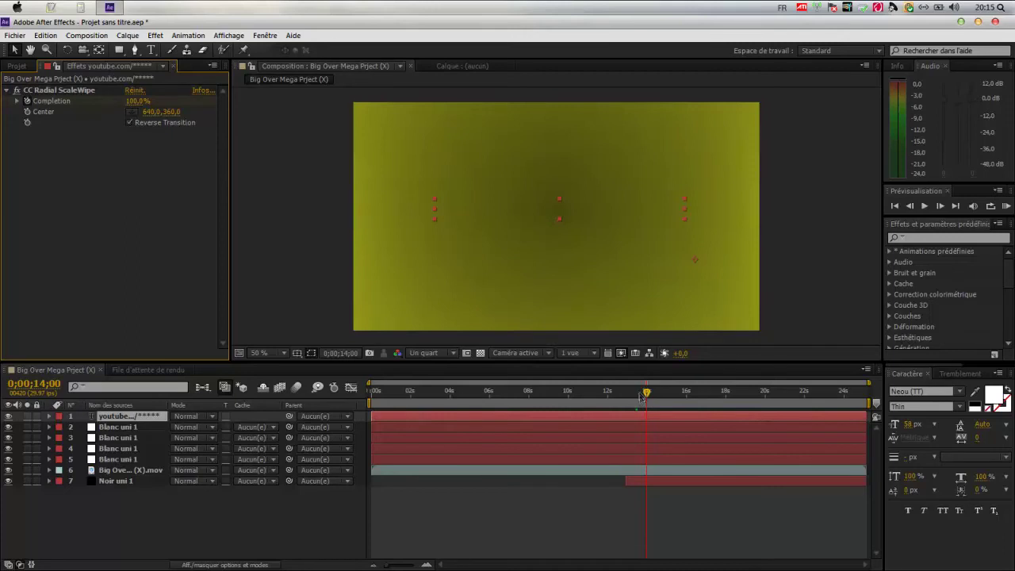
{"action": "left_click_drag", "start_coordinate": [648, 398], "coordinate": [648, 397]}
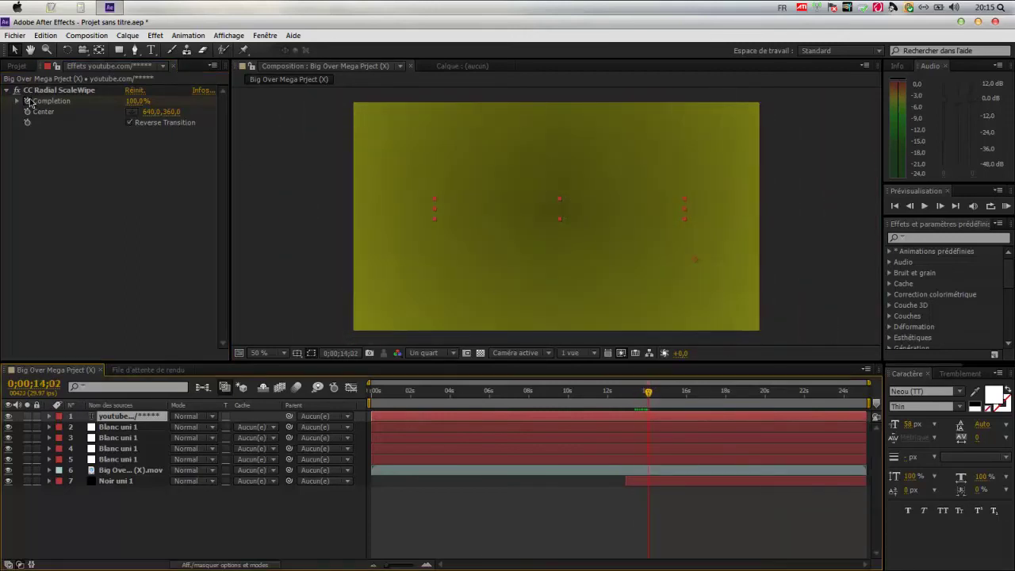
{"action": "left_click", "coordinate": [83, 120]}
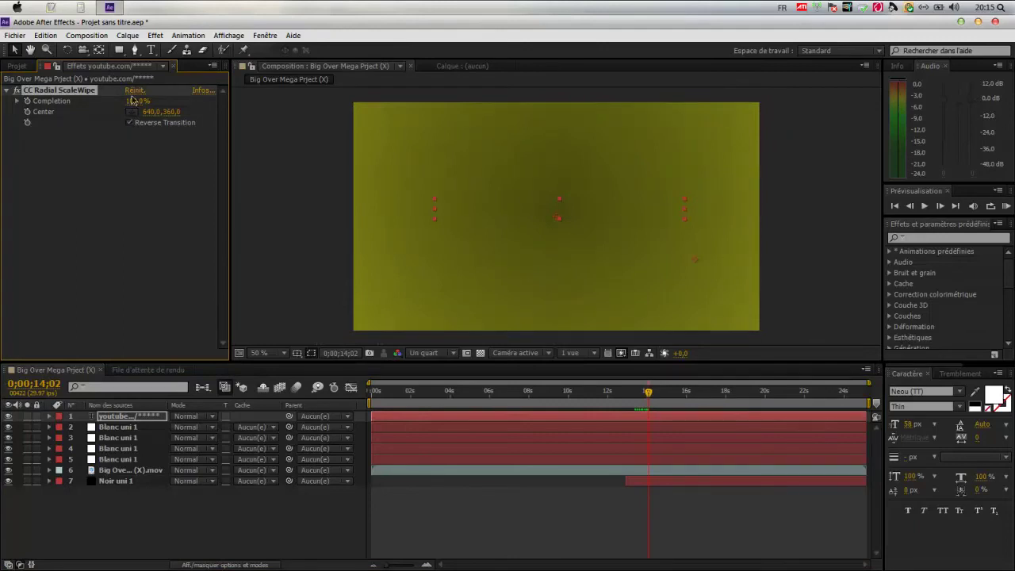
{"action": "left_click", "coordinate": [132, 124]}
Enable Reverse Transition on the text's wipe and keyframe Completion at 100% at 0;00;13;15 and 0% at 0;00;14;00
{"action": "left_click_drag", "start_coordinate": [650, 393], "coordinate": [636, 395]}
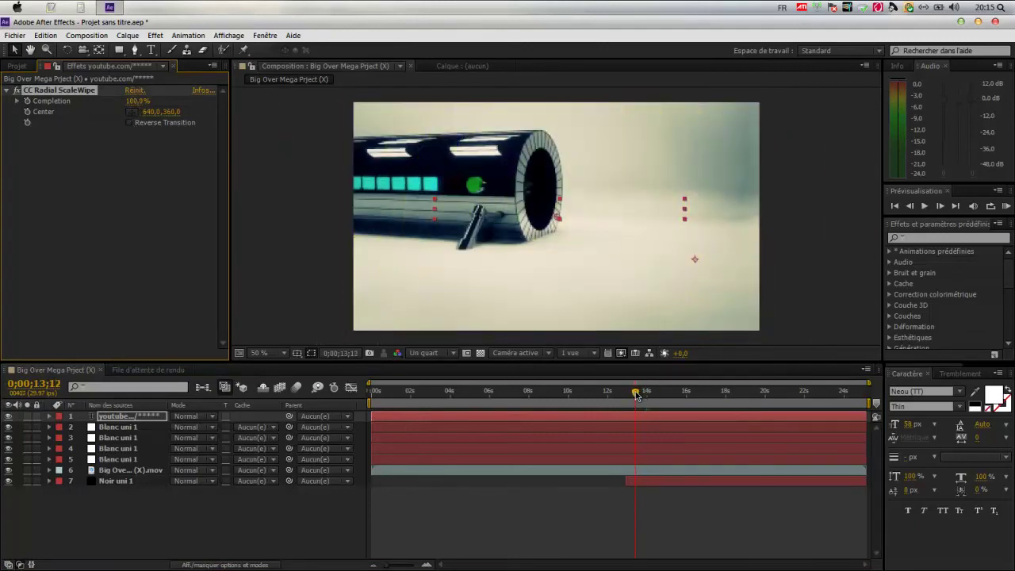
{"action": "left_click_drag", "start_coordinate": [135, 102], "coordinate": [179, 100]}
{"action": "left_click", "coordinate": [126, 123]}
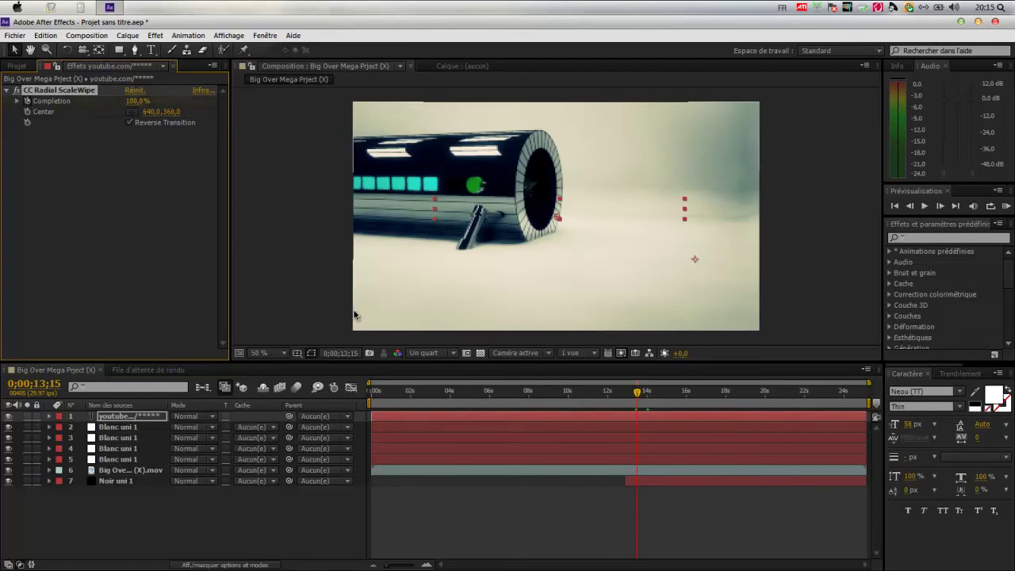
{"action": "key", "text": "space"}
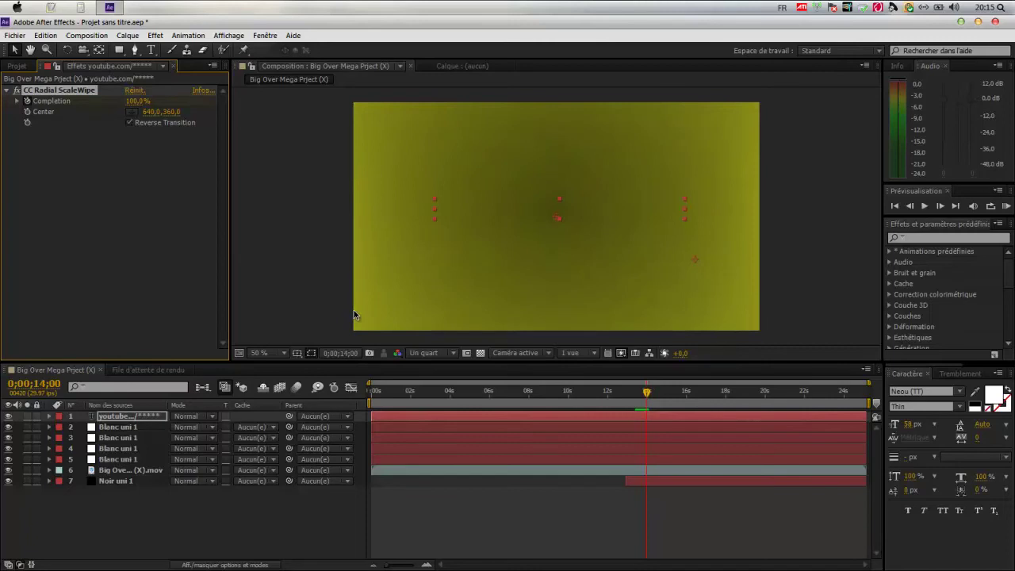
{"action": "left_click", "coordinate": [133, 101]}
{"action": "type", "text": "0"}
{"action": "key", "text": "Return"}
{"action": "mouse_move", "coordinate": [647, 392]}
{"action": "left_mouse_down"}
{"action": "mouse_move", "coordinate": [636, 392]}
{"action": "mouse_move", "coordinate": [665, 392]}
{"action": "left_mouse_up"}
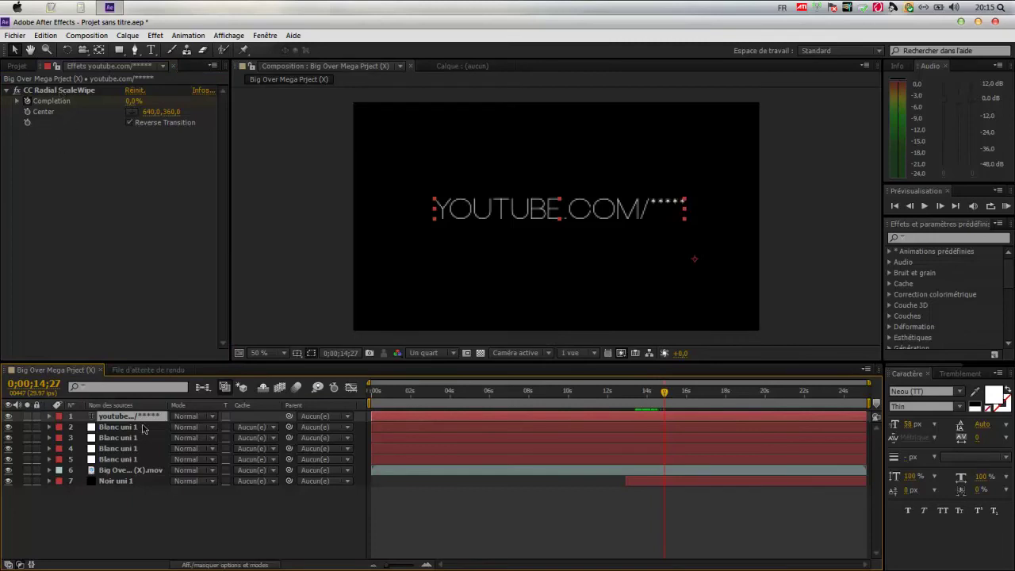
Apply the Volet linéaire transition to the YouTube text layer and set its Angle to 268°
{"action": "left_click", "coordinate": [156, 35]}
{"action": "mouse_move", "coordinate": [313, 390]}
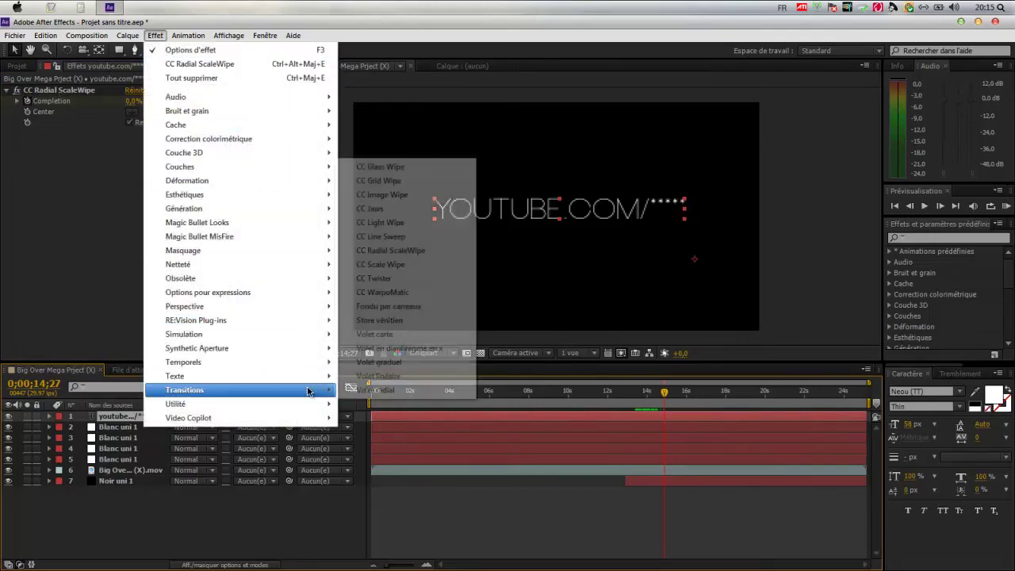
{"action": "left_click", "coordinate": [377, 376]}
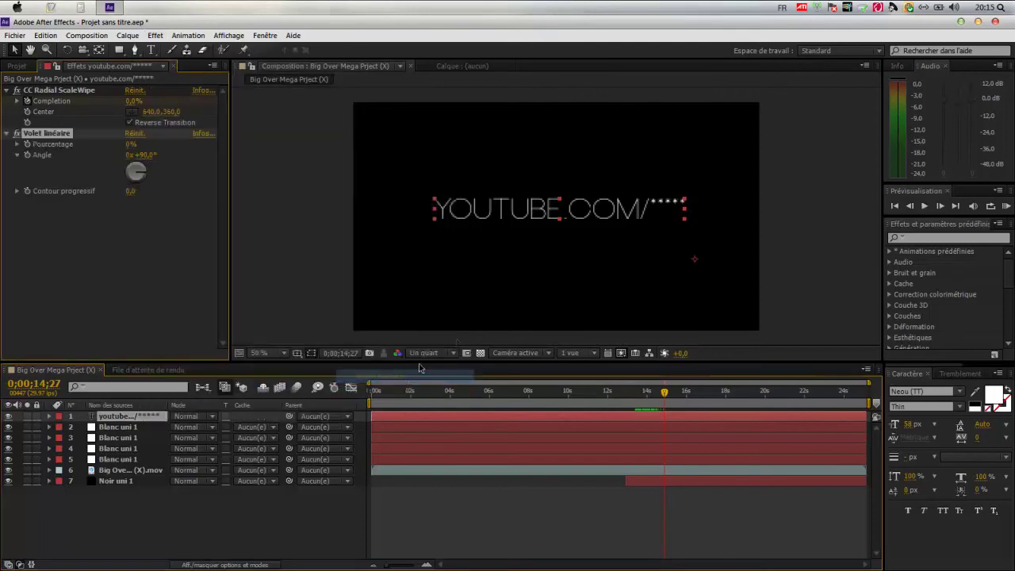
{"action": "left_click_drag", "start_coordinate": [131, 145], "coordinate": [164, 152]}
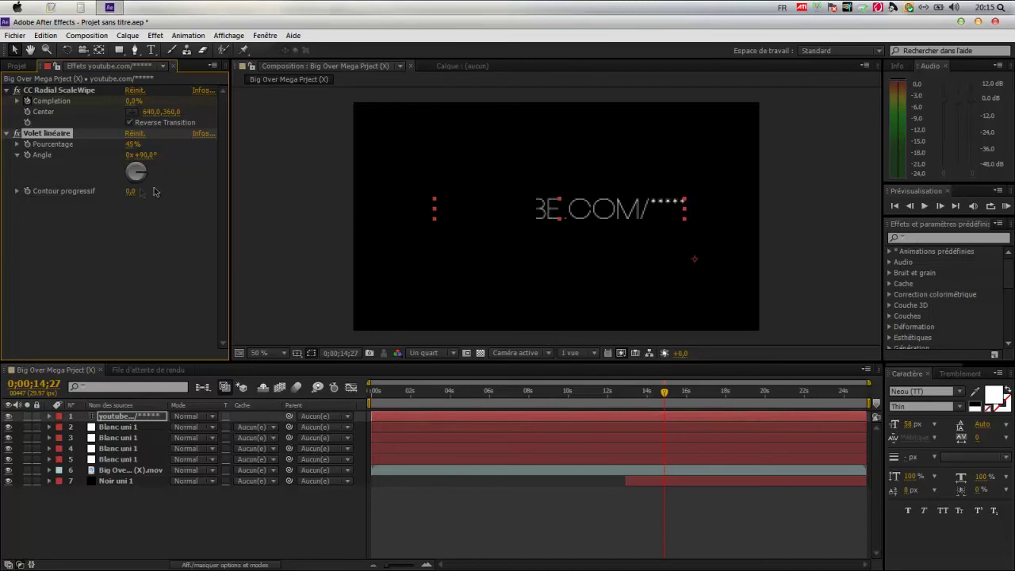
{"action": "left_click_drag", "start_coordinate": [168, 155], "coordinate": [227, 154]}
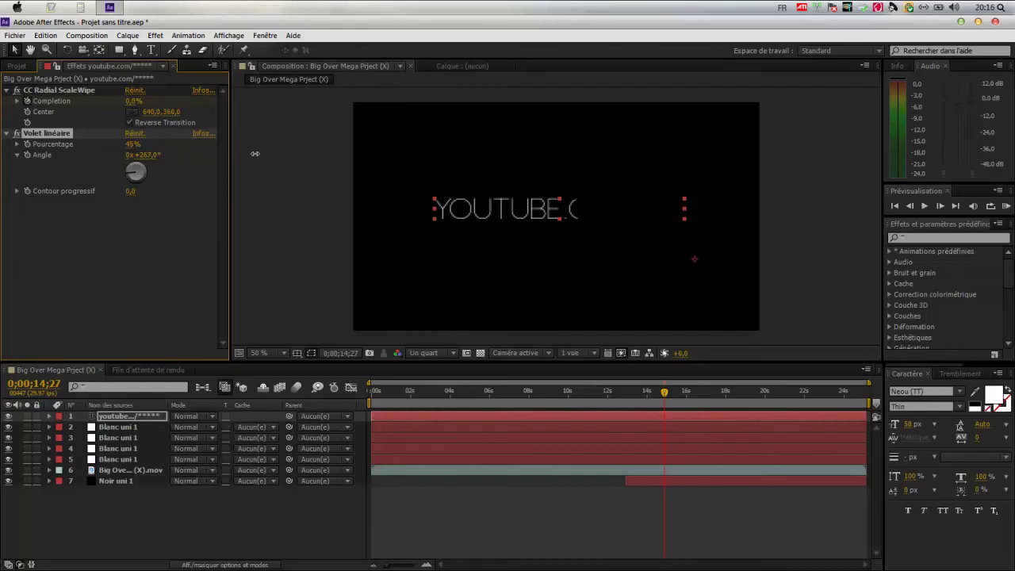
{"action": "left_click", "coordinate": [148, 155]}
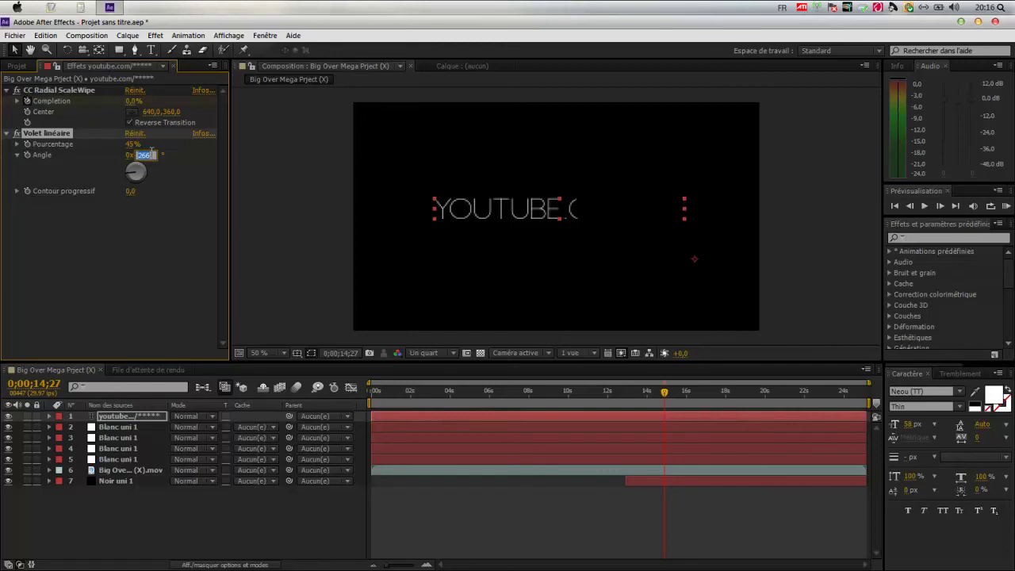
{"action": "left_click", "coordinate": [136, 214]}
Keyframe the linear wipe's Pourcentage at 0% at 0;00;15;00 and 100% at 0;00;16;00
{"action": "mouse_move", "coordinate": [133, 145]}
{"action": "left_mouse_down"}
{"action": "mouse_move", "coordinate": [107, 147]}
{"action": "mouse_move", "coordinate": [170, 150]}
{"action": "mouse_move", "coordinate": [115, 150]}
{"action": "left_mouse_up"}
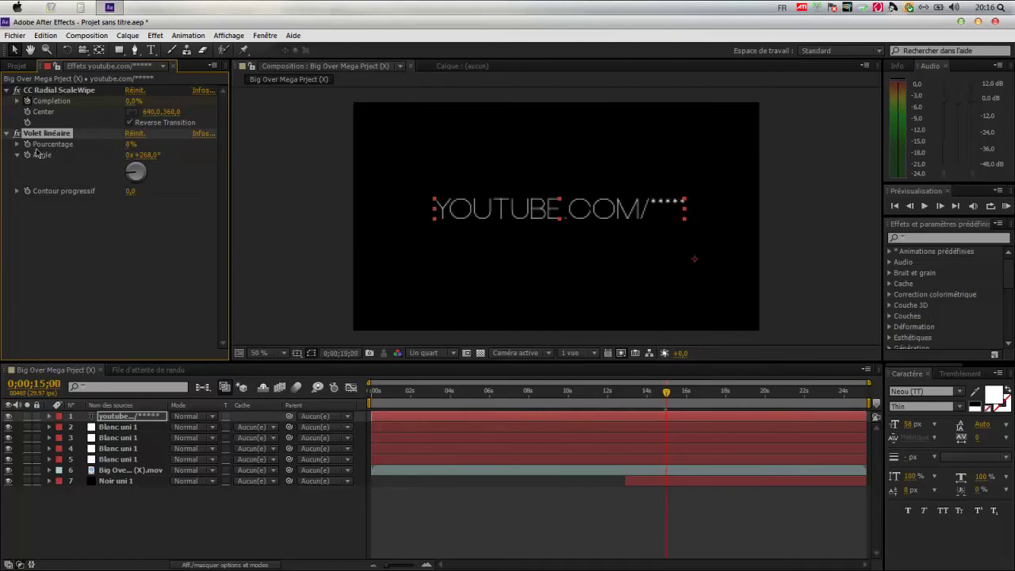
{"action": "left_click_drag", "start_coordinate": [129, 145], "coordinate": [113, 147]}
{"action": "key", "text": "Page_Down"}
{"action": "key", "text": "Page_Down"}
{"action": "key", "text": "Page_Down"}
{"action": "key", "text": "Page_Down"}
{"action": "key", "text": "Page_Down"}
{"action": "left_click", "coordinate": [686, 397]}
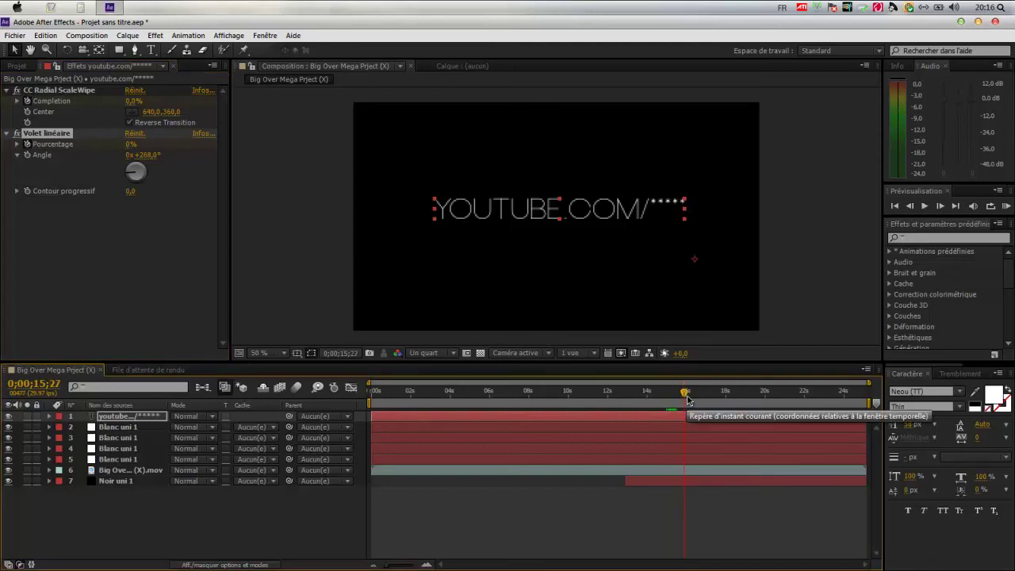
{"action": "left_click", "coordinate": [688, 398]}
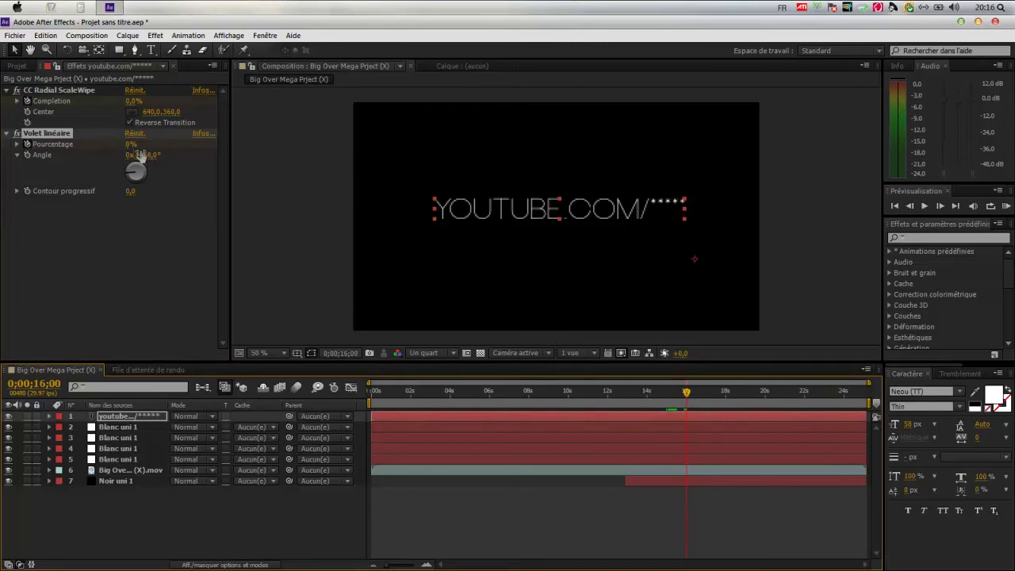
{"action": "left_click_drag", "start_coordinate": [131, 144], "coordinate": [222, 156]}
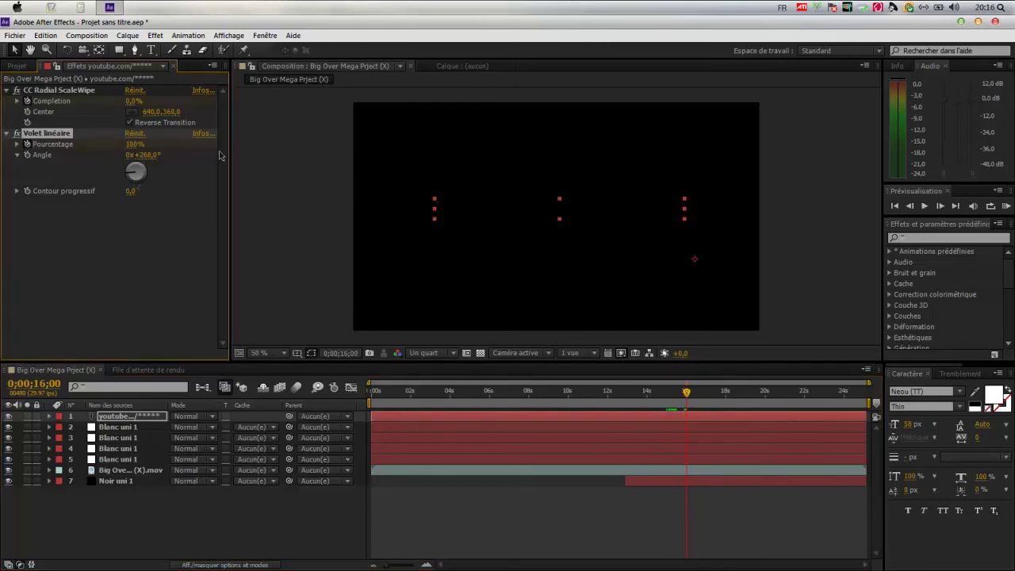
{"action": "left_click", "coordinate": [122, 257]}
Create a full-frame white solid named Blanc uni 2 above the text and apply Optical Flares to it
{"action": "left_click", "coordinate": [128, 35]}
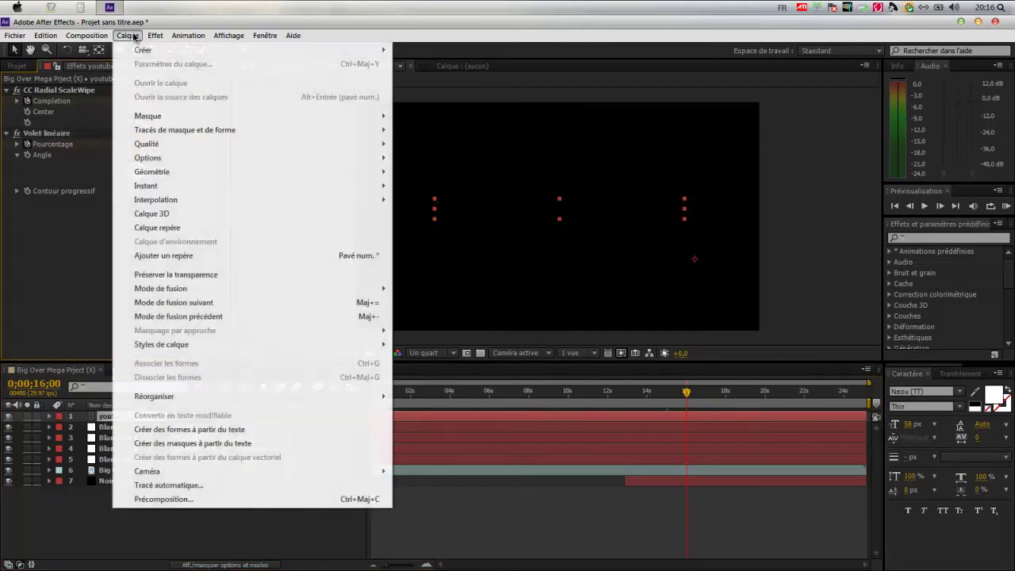
{"action": "mouse_move", "coordinate": [156, 54]}
{"action": "left_click", "coordinate": [425, 63]}
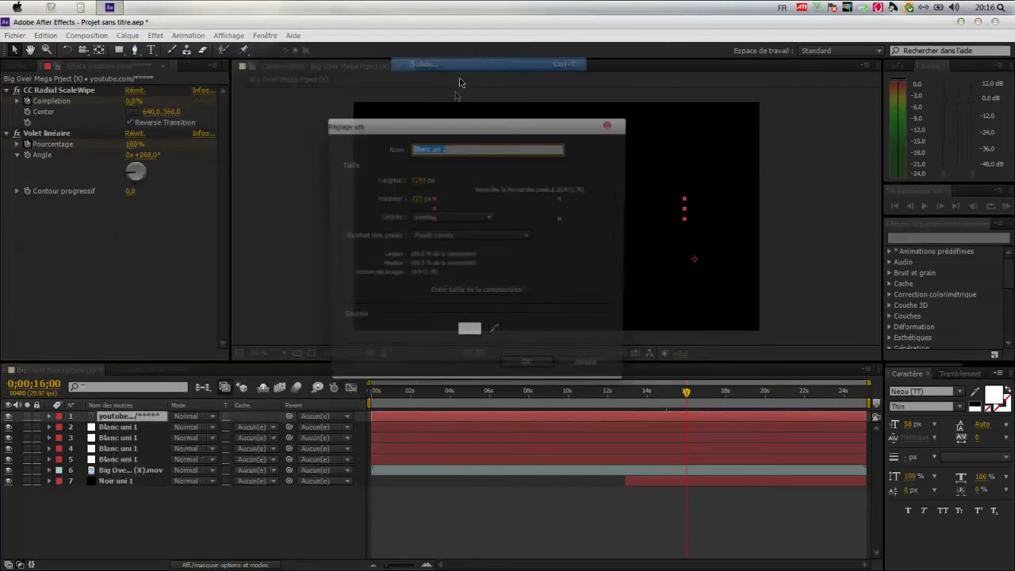
{"action": "left_click", "coordinate": [525, 370]}
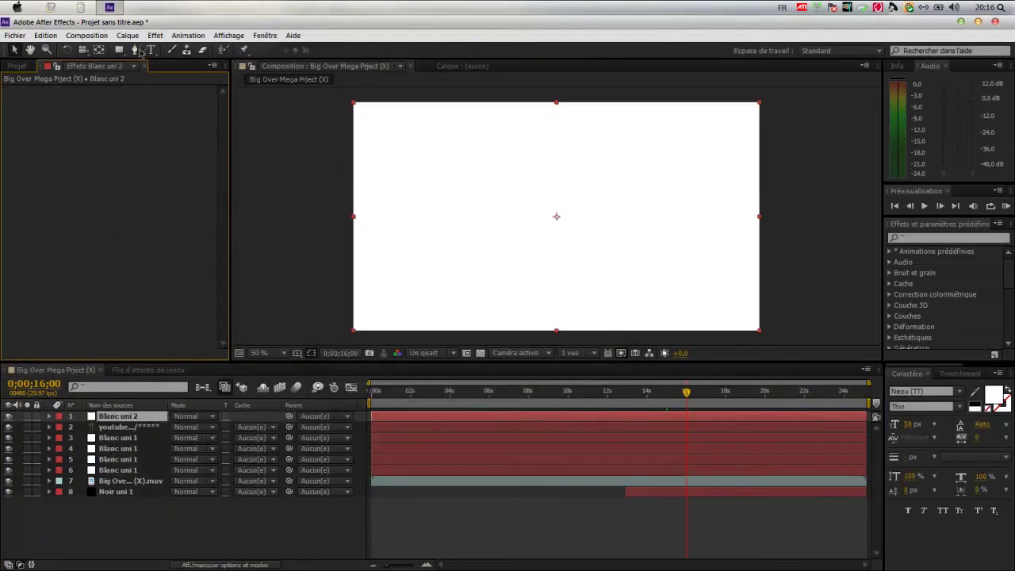
{"action": "left_click", "coordinate": [154, 35]}
{"action": "mouse_move", "coordinate": [237, 417]}
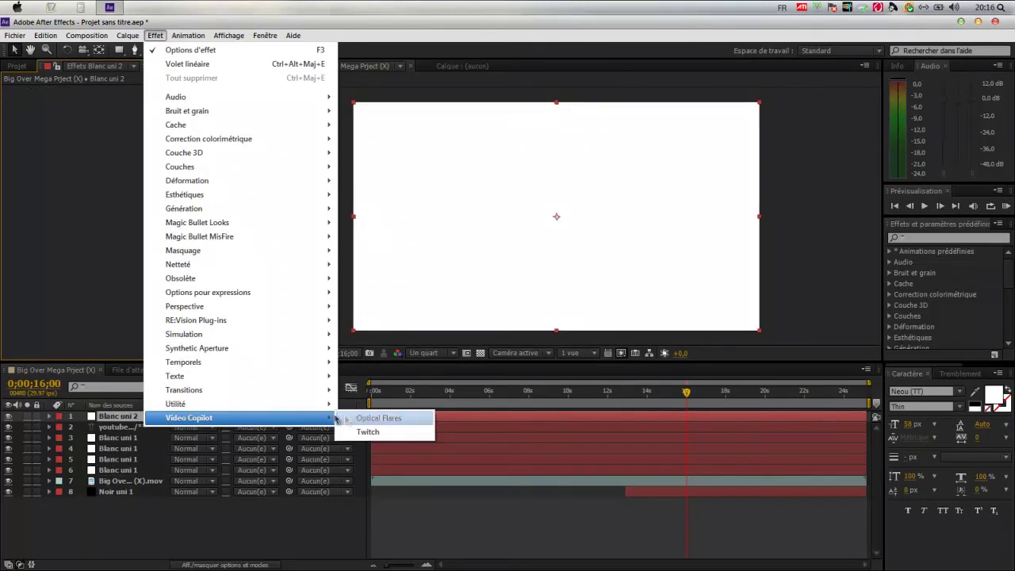
{"action": "left_click", "coordinate": [377, 415]}
Open the Optical Flares options and remove every lens object of the default flare from the stack
{"action": "left_click", "coordinate": [156, 90]}
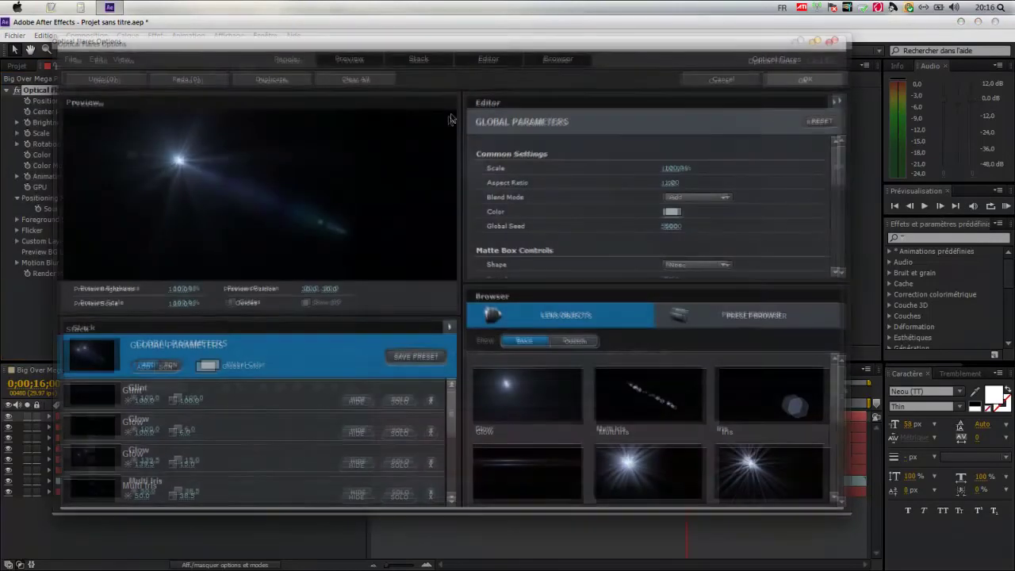
{"action": "left_click", "coordinate": [431, 402]}
{"action": "left_click", "coordinate": [430, 402]}
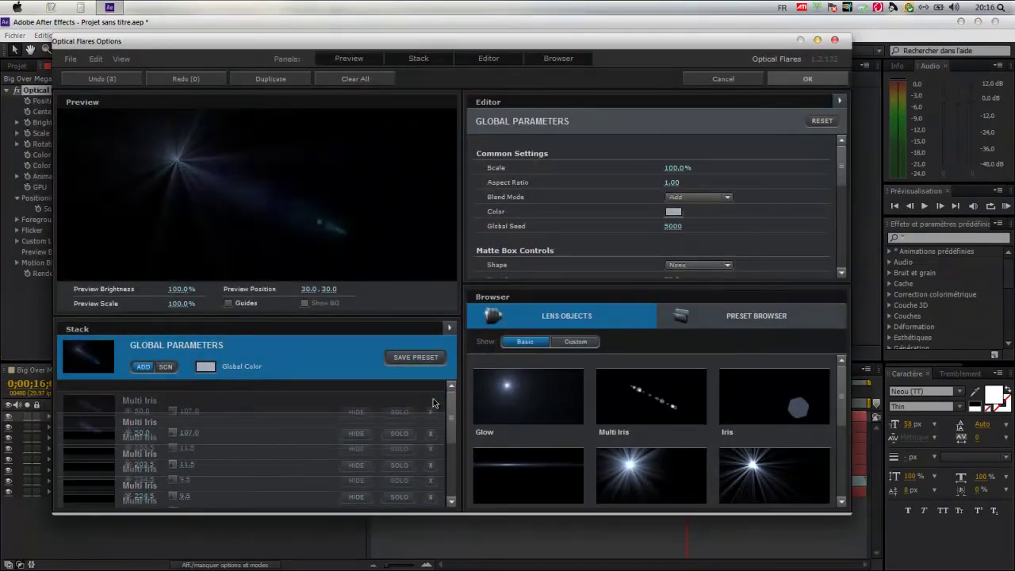
{"action": "left_click", "coordinate": [430, 402]}
{"action": "left_click", "coordinate": [431, 402]}
{"action": "left_click", "coordinate": [430, 403]}
{"action": "left_click", "coordinate": [431, 402]}
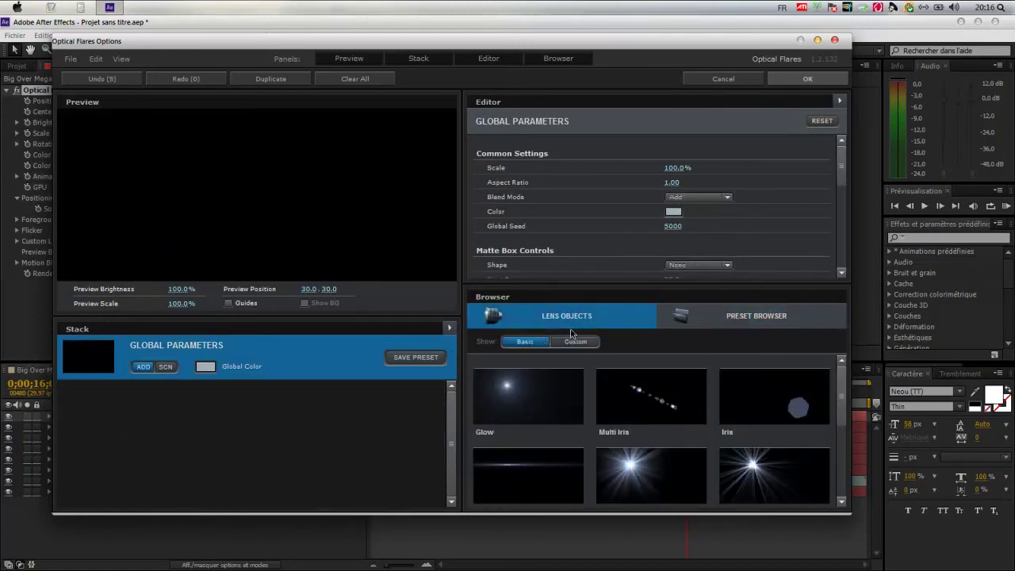
Load the custom preset "transition" into the flare and move it near the centre of the preview
{"action": "left_click", "coordinate": [711, 327]}
{"action": "left_click", "coordinate": [538, 398]}
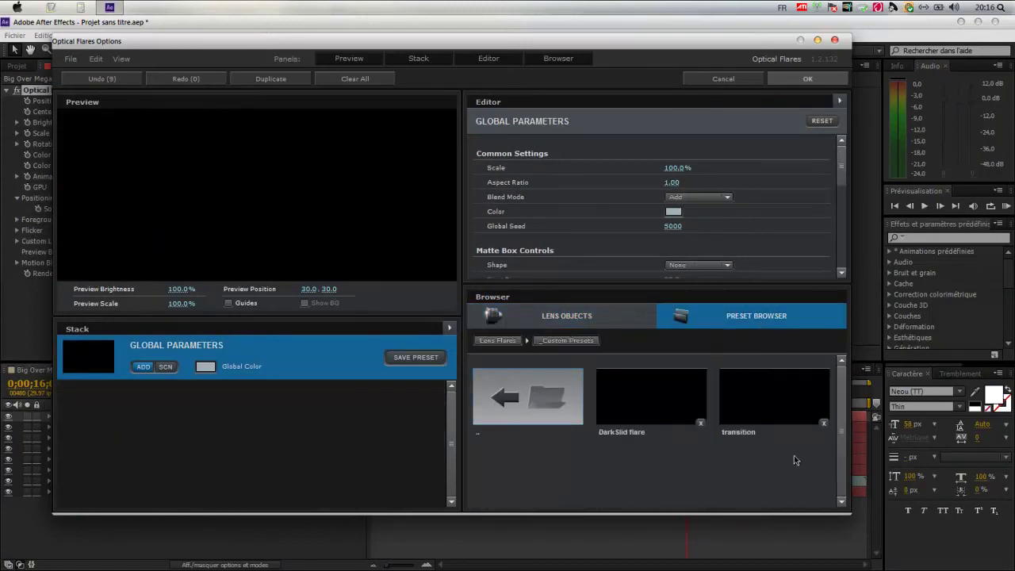
{"action": "left_click", "coordinate": [756, 402]}
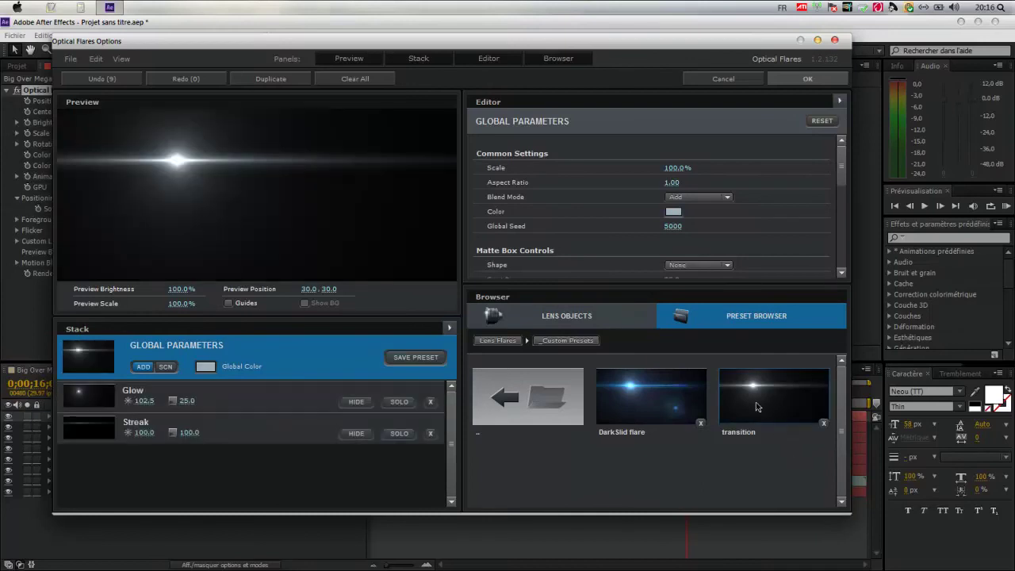
{"action": "mouse_move", "coordinate": [222, 159]}
{"action": "left_mouse_down"}
{"action": "mouse_move", "coordinate": [278, 200]}
{"action": "mouse_move", "coordinate": [252, 195]}
{"action": "left_mouse_up"}
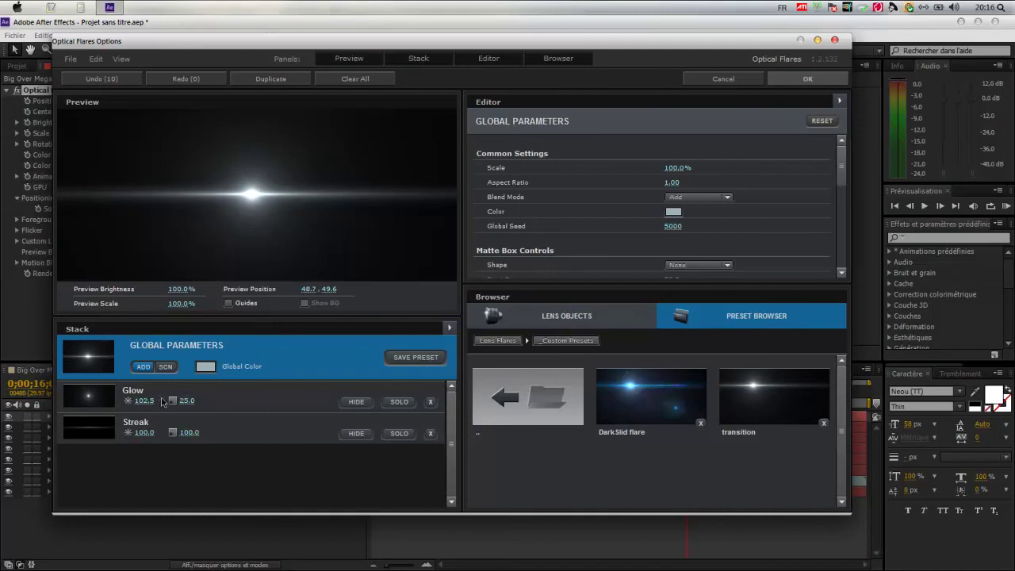
Try raising the Glow's brightness to 151.5 and adjusting the Streak's brightness, and undo both changes
{"action": "left_click_drag", "start_coordinate": [144, 400], "coordinate": [209, 402]}
{"action": "mouse_move", "coordinate": [149, 432]}
{"action": "left_mouse_down"}
{"action": "mouse_move", "coordinate": [245, 437]}
{"action": "mouse_move", "coordinate": [143, 433]}
{"action": "left_mouse_up"}
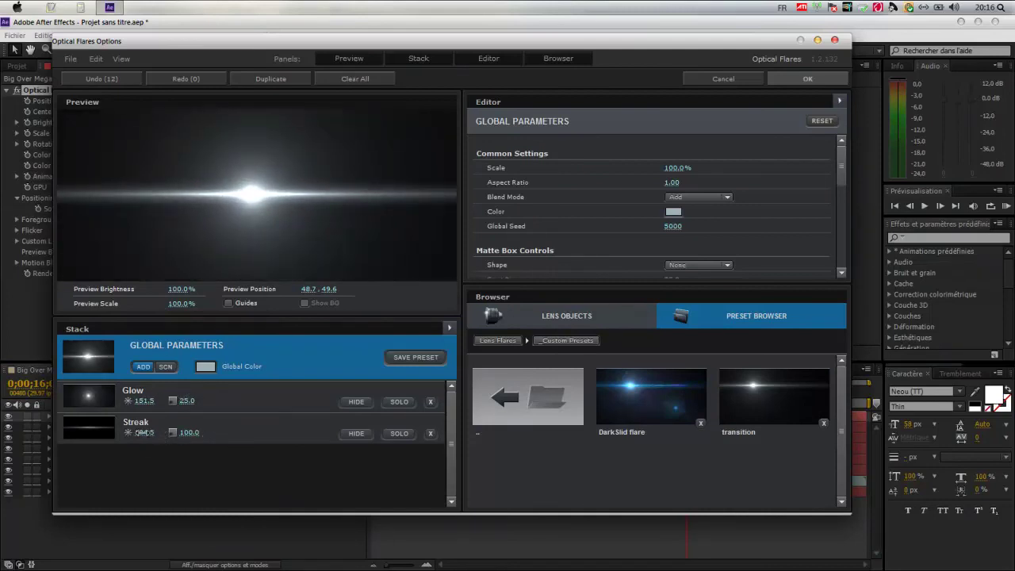
{"action": "key", "text": "super+z"}
{"action": "key", "text": "super+z"}
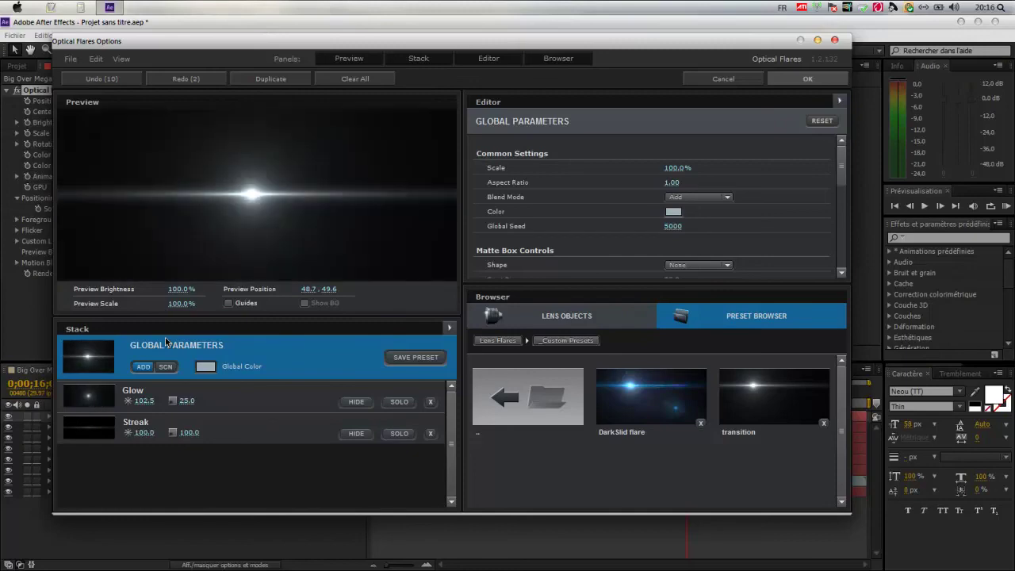
Accept the flare, set its Render Mode to On Transparent and place it over the YouTube text at about 732, 340 at 0;00;14;14
{"action": "left_click", "coordinate": [839, 80]}
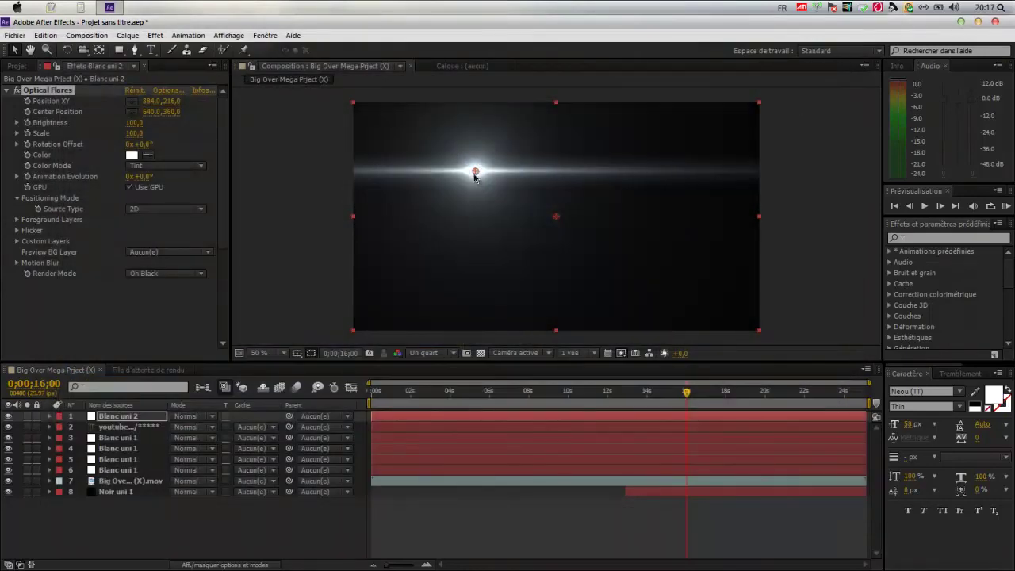
{"action": "left_click_drag", "start_coordinate": [475, 176], "coordinate": [601, 222]}
{"action": "left_click", "coordinate": [203, 273]}
{"action": "left_click", "coordinate": [200, 301]}
{"action": "left_click_drag", "start_coordinate": [692, 394], "coordinate": [655, 394]}
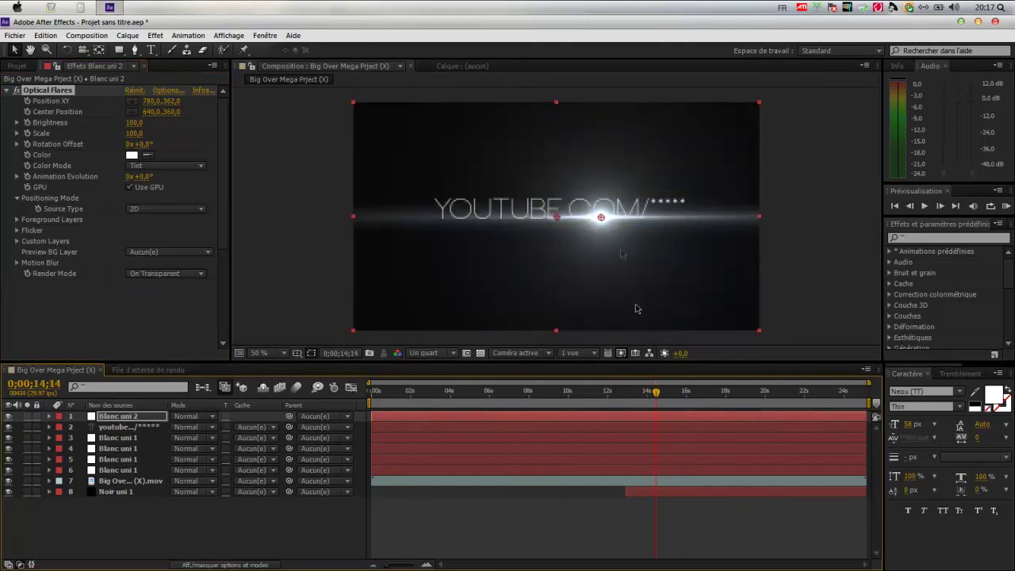
{"action": "mouse_move", "coordinate": [601, 220]}
{"action": "left_mouse_down"}
{"action": "mouse_move", "coordinate": [574, 205]}
{"action": "mouse_move", "coordinate": [586, 211]}
{"action": "left_mouse_up"}
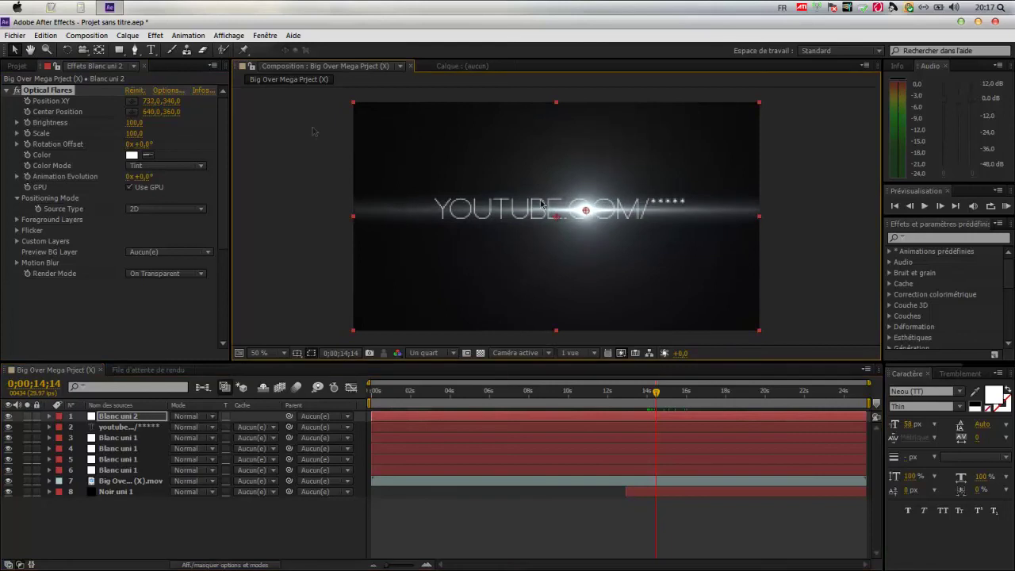
Raise the flare's Brightness to 230 and tint it dark green (0A753F)
{"action": "left_click_drag", "start_coordinate": [133, 123], "coordinate": [140, 123]}
{"action": "left_click", "coordinate": [131, 155]}
{"action": "mouse_move", "coordinate": [521, 256]}
{"action": "left_mouse_down"}
{"action": "mouse_move", "coordinate": [525, 225]}
{"action": "mouse_move", "coordinate": [526, 271]}
{"action": "mouse_move", "coordinate": [540, 279]}
{"action": "mouse_move", "coordinate": [555, 324]}
{"action": "mouse_move", "coordinate": [554, 305]}
{"action": "mouse_move", "coordinate": [547, 285]}
{"action": "mouse_move", "coordinate": [547, 322]}
{"action": "left_mouse_up"}
{"action": "left_click", "coordinate": [546, 297]}
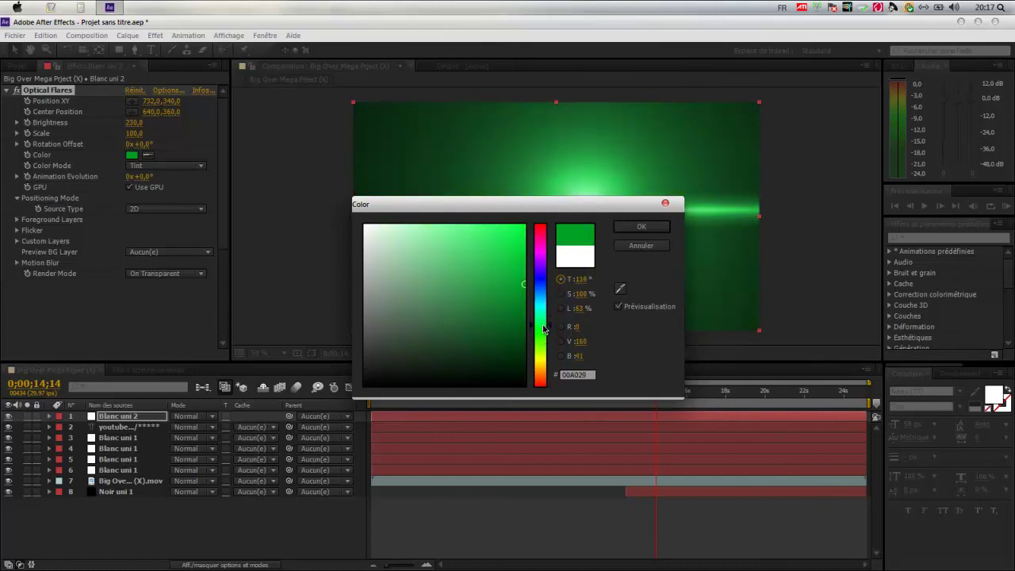
{"action": "left_click_drag", "start_coordinate": [522, 309], "coordinate": [513, 312]}
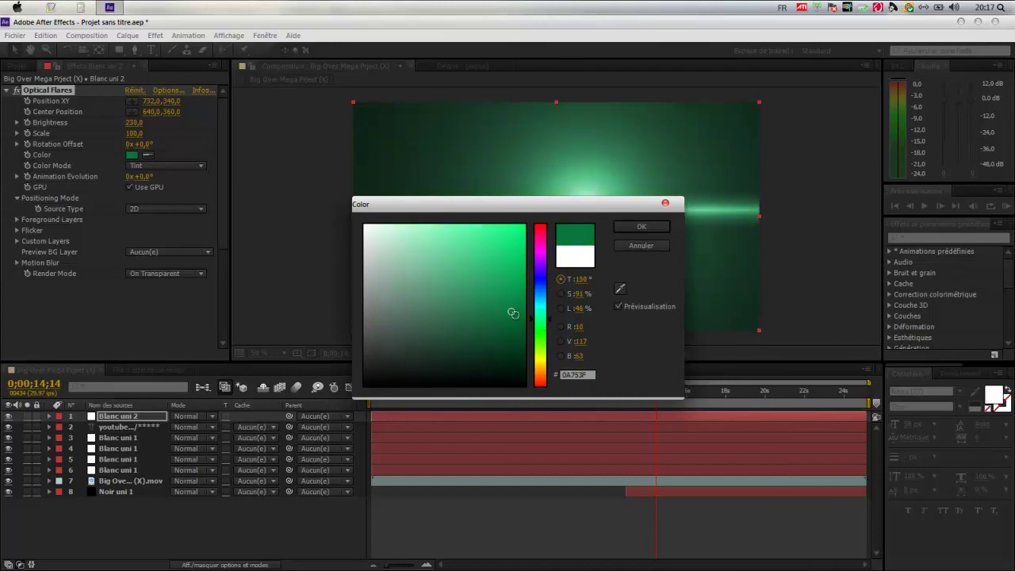
{"action": "left_click", "coordinate": [625, 227]}
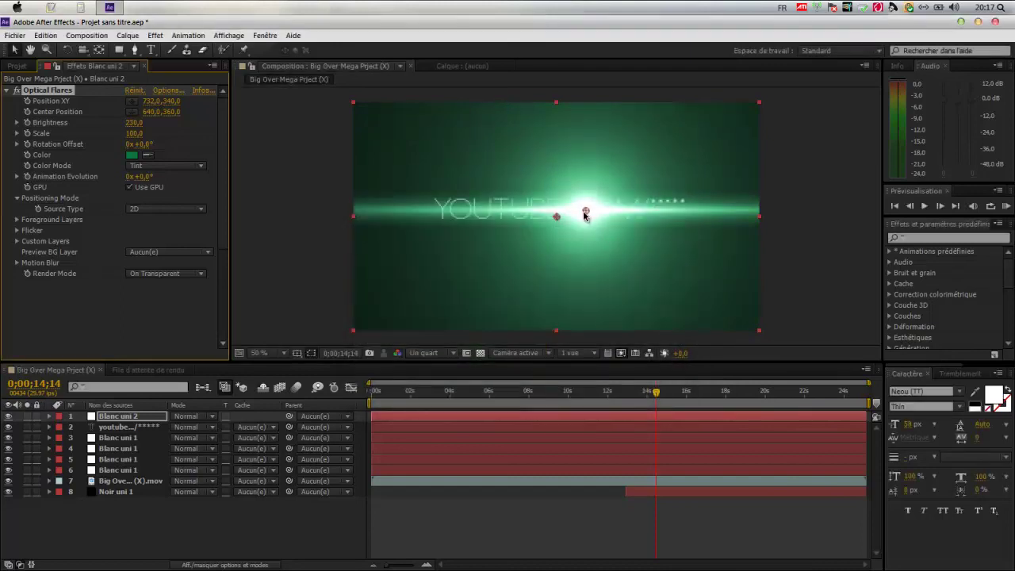
Shift the flare along the text to about 762, 336 and set its Brightness to 115
{"action": "left_click_drag", "start_coordinate": [585, 215], "coordinate": [595, 210]}
{"action": "left_click", "coordinate": [134, 123]}
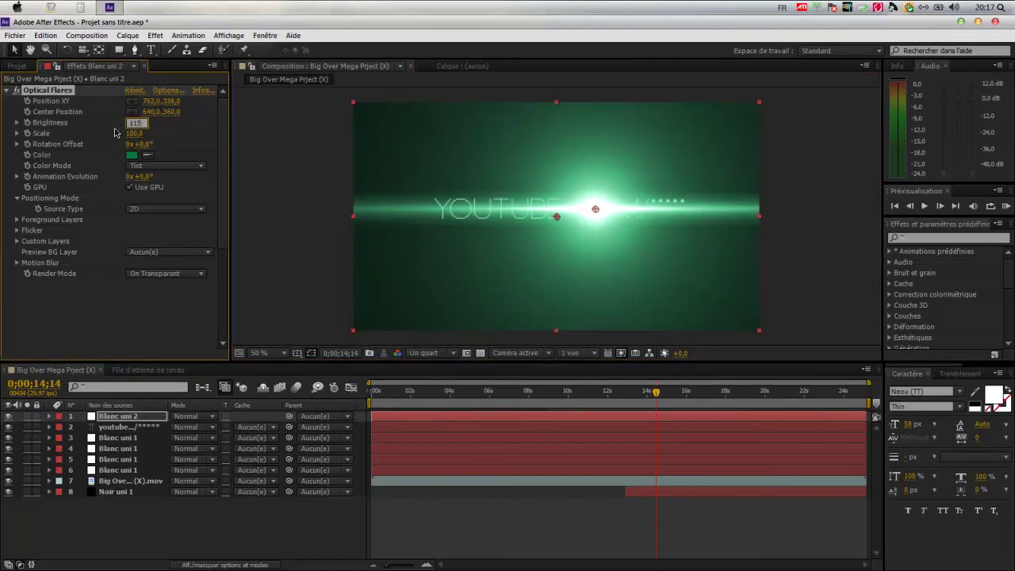
{"action": "left_click", "coordinate": [157, 146]}
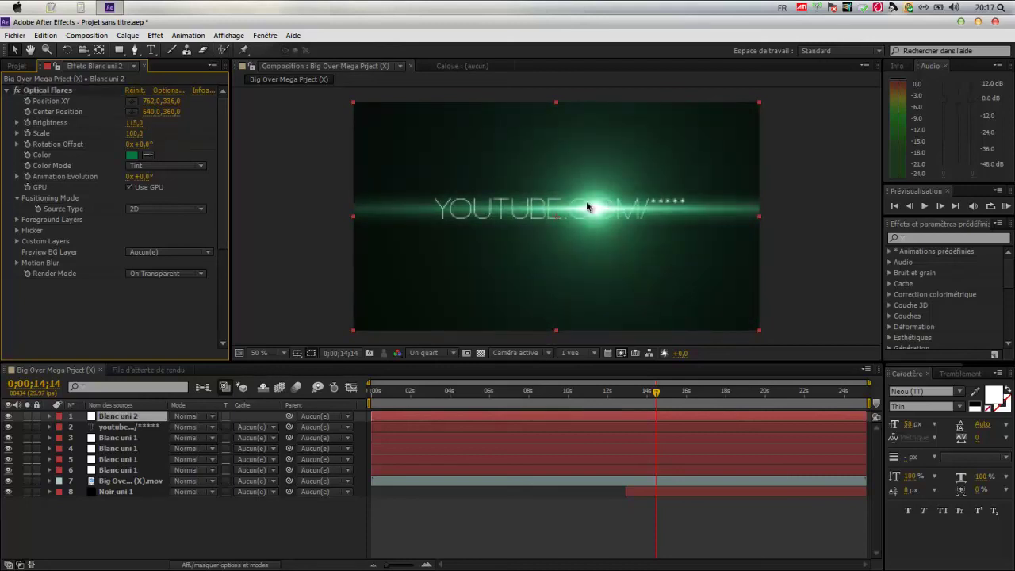
{"action": "left_click", "coordinate": [607, 211]}
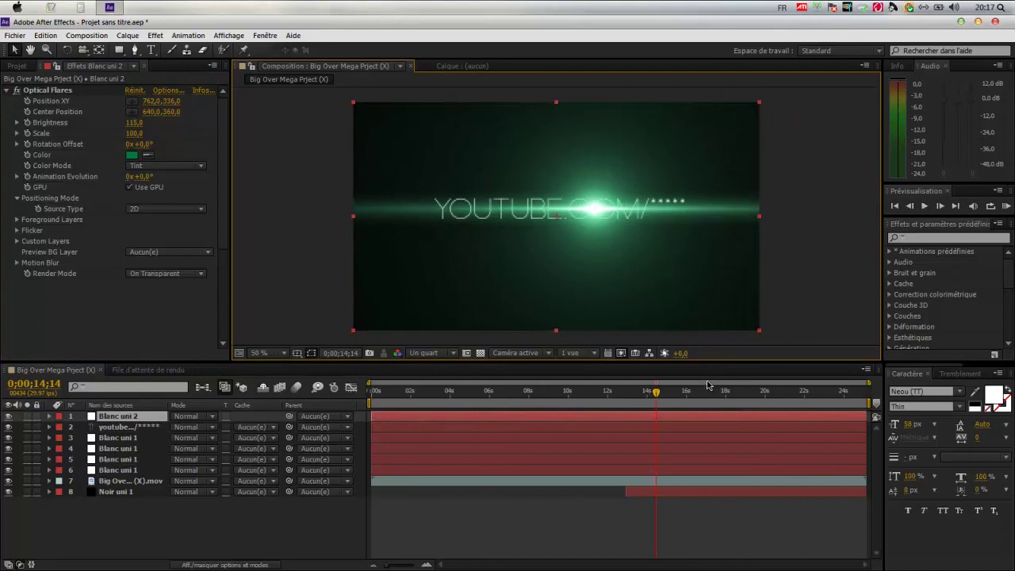
At 0;00;15;00, move the flare beyond the frame's right edge to about 1546, 342 and keyframe its Position XY
{"action": "mouse_move", "coordinate": [657, 397]}
{"action": "left_mouse_down"}
{"action": "mouse_move", "coordinate": [682, 396]}
{"action": "mouse_move", "coordinate": [671, 397]}
{"action": "left_mouse_up"}
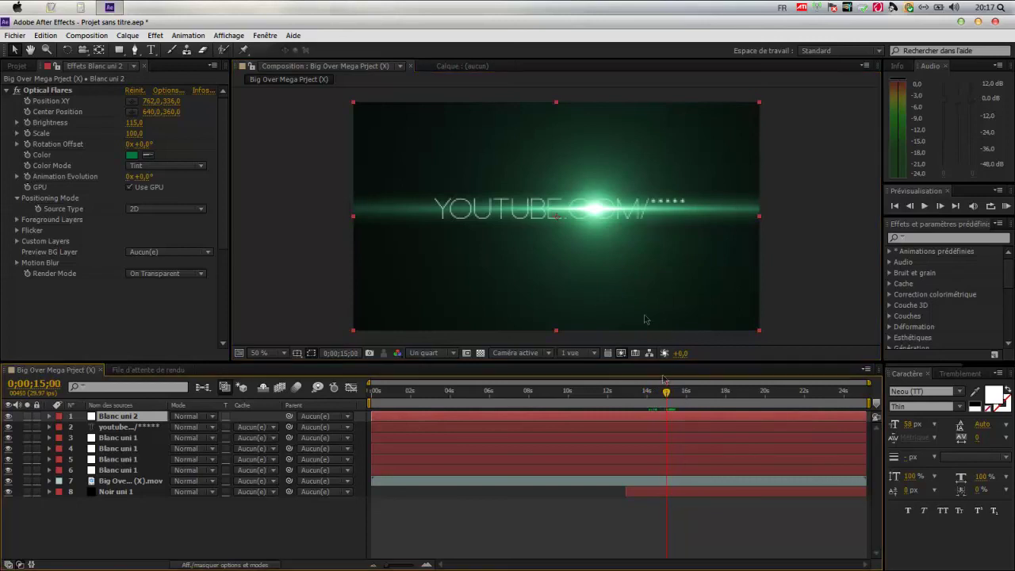
{"action": "left_click", "coordinate": [47, 91]}
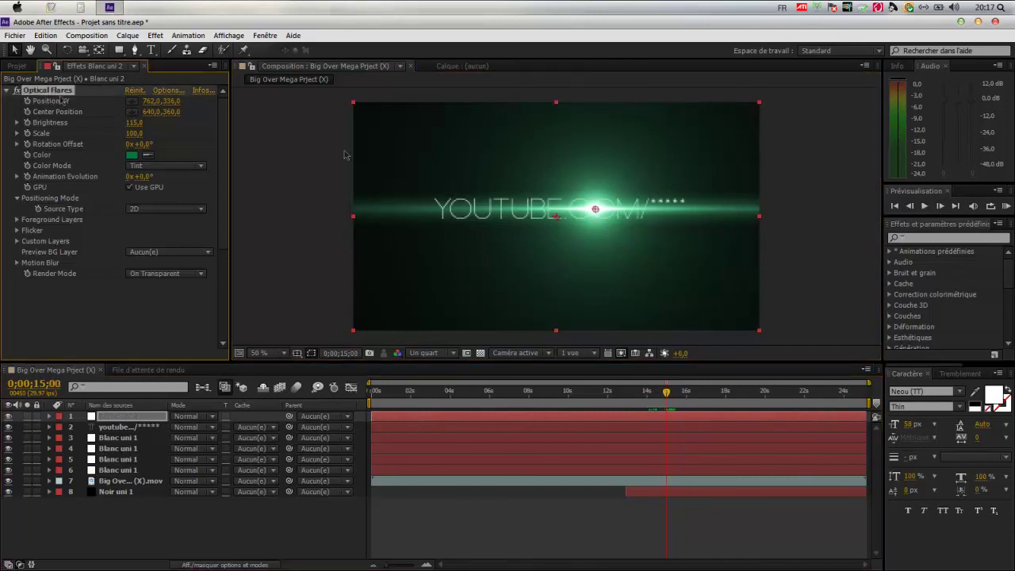
{"action": "left_click_drag", "start_coordinate": [604, 212], "coordinate": [843, 216]}
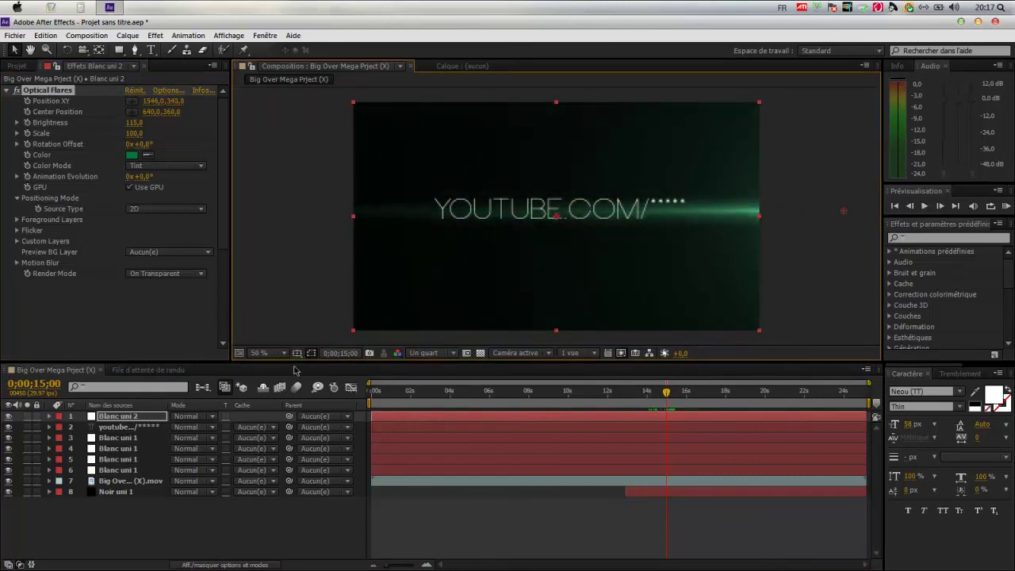
{"action": "left_click", "coordinate": [50, 101]}
At 0;00;15;26, keyframe the flare's position near the frame's left edge at about 42, 348
{"action": "mouse_move", "coordinate": [667, 396]}
{"action": "left_mouse_down"}
{"action": "mouse_move", "coordinate": [700, 394]}
{"action": "mouse_move", "coordinate": [686, 397]}
{"action": "left_mouse_up"}
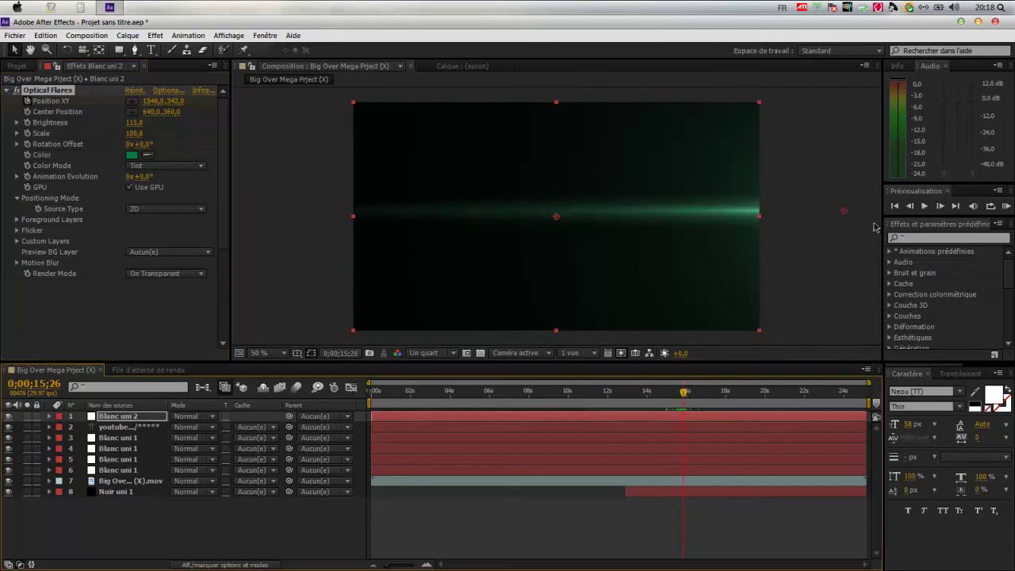
{"action": "left_click_drag", "start_coordinate": [845, 216], "coordinate": [367, 213]}
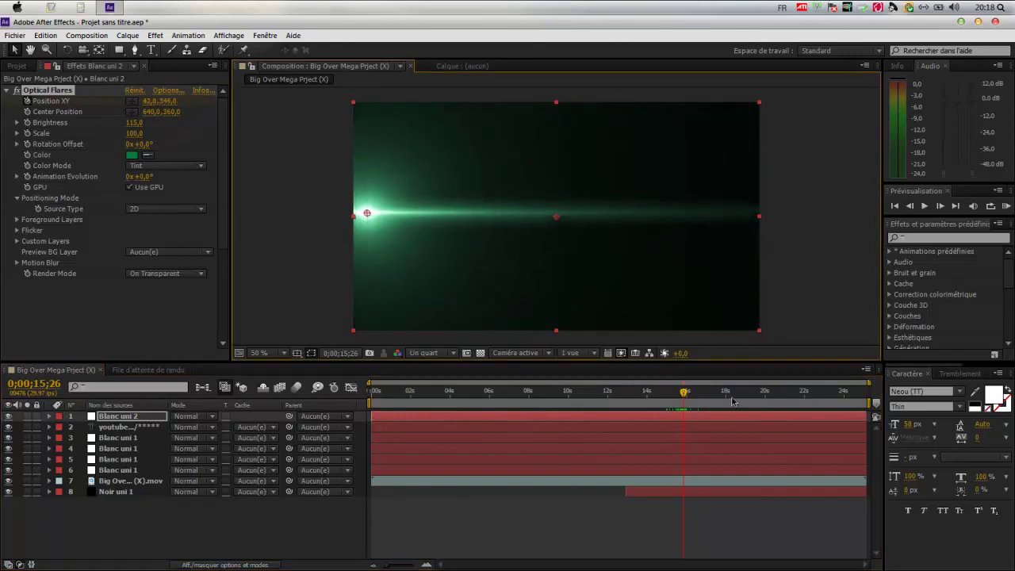
{"action": "mouse_move", "coordinate": [687, 394]}
{"action": "left_mouse_down"}
{"action": "mouse_move", "coordinate": [676, 397]}
{"action": "mouse_move", "coordinate": [689, 397]}
{"action": "left_mouse_up"}
{"action": "left_click", "coordinate": [53, 89]}
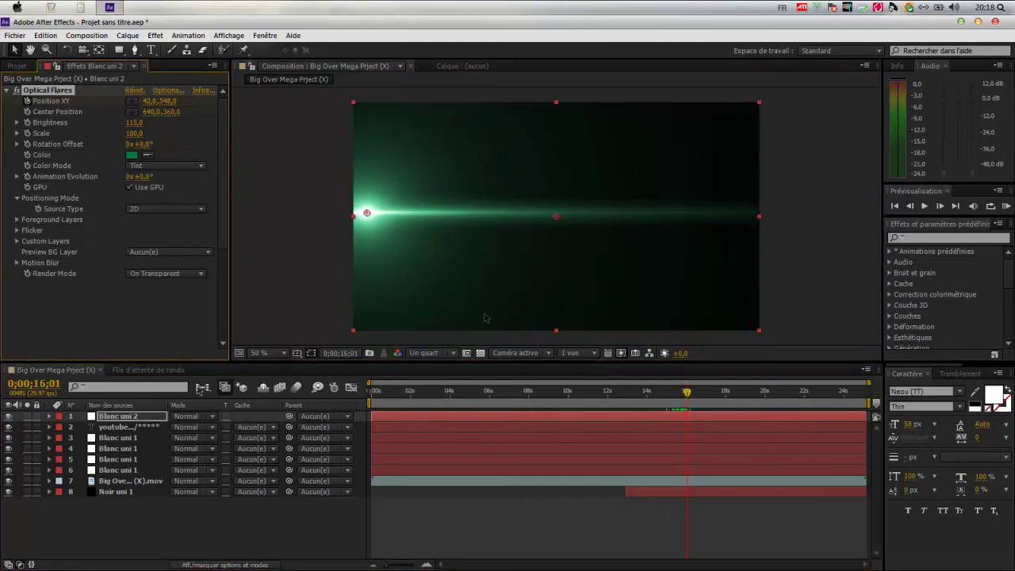
Scrub back to 0;00;14;17 to review the green flare crossing the text wipe
{"action": "left_click", "coordinate": [785, 438]}
{"action": "left_click_drag", "start_coordinate": [687, 400], "coordinate": [658, 397]}
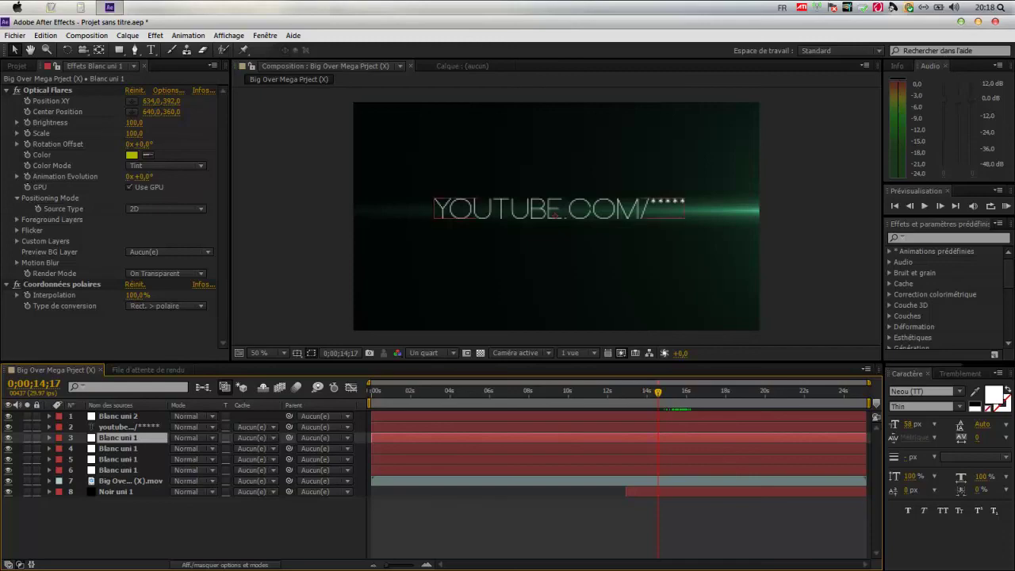
{"action": "left_click", "coordinate": [645, 544]}
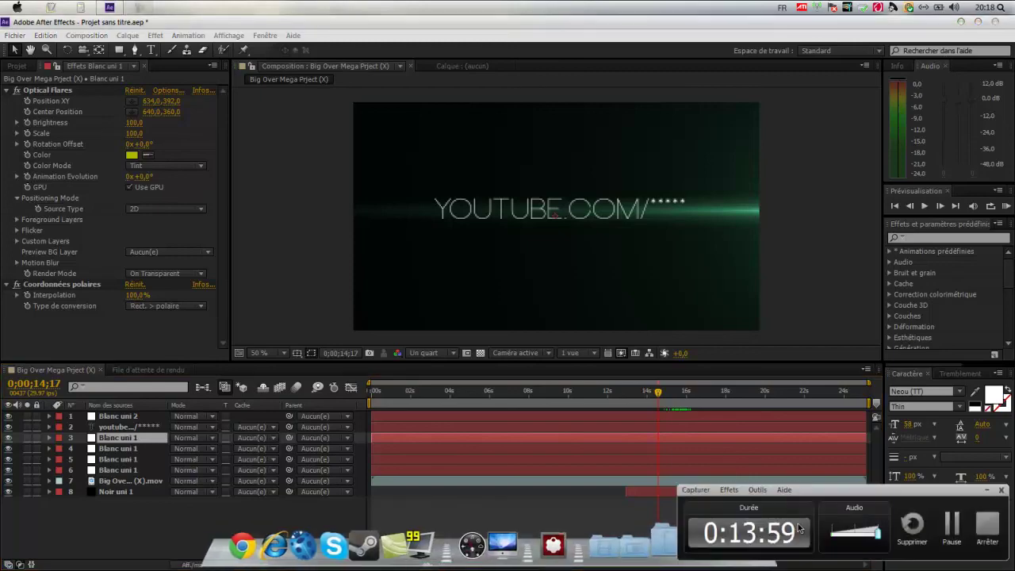